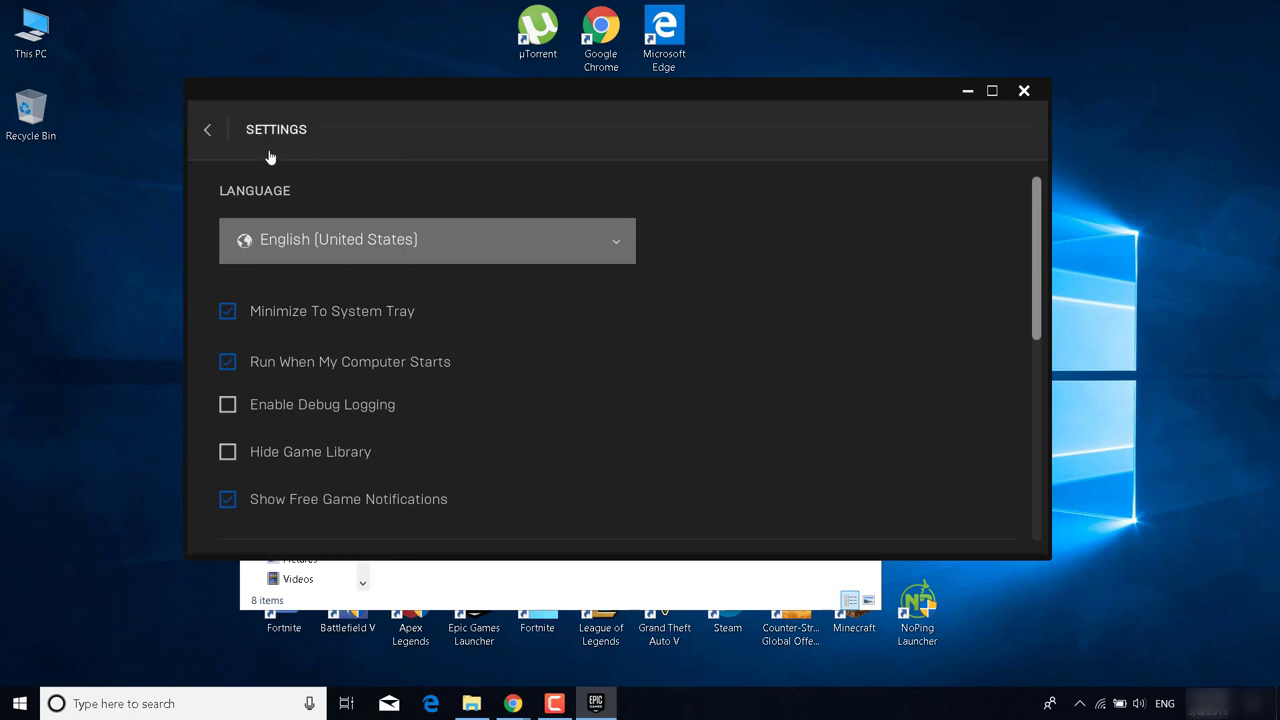
Enable Additional Command Line Arguments for Fortnite under Manage Games and clear the existing argument text
scroll(420, 380, down, 5)
scroll(424, 382, down, 3)
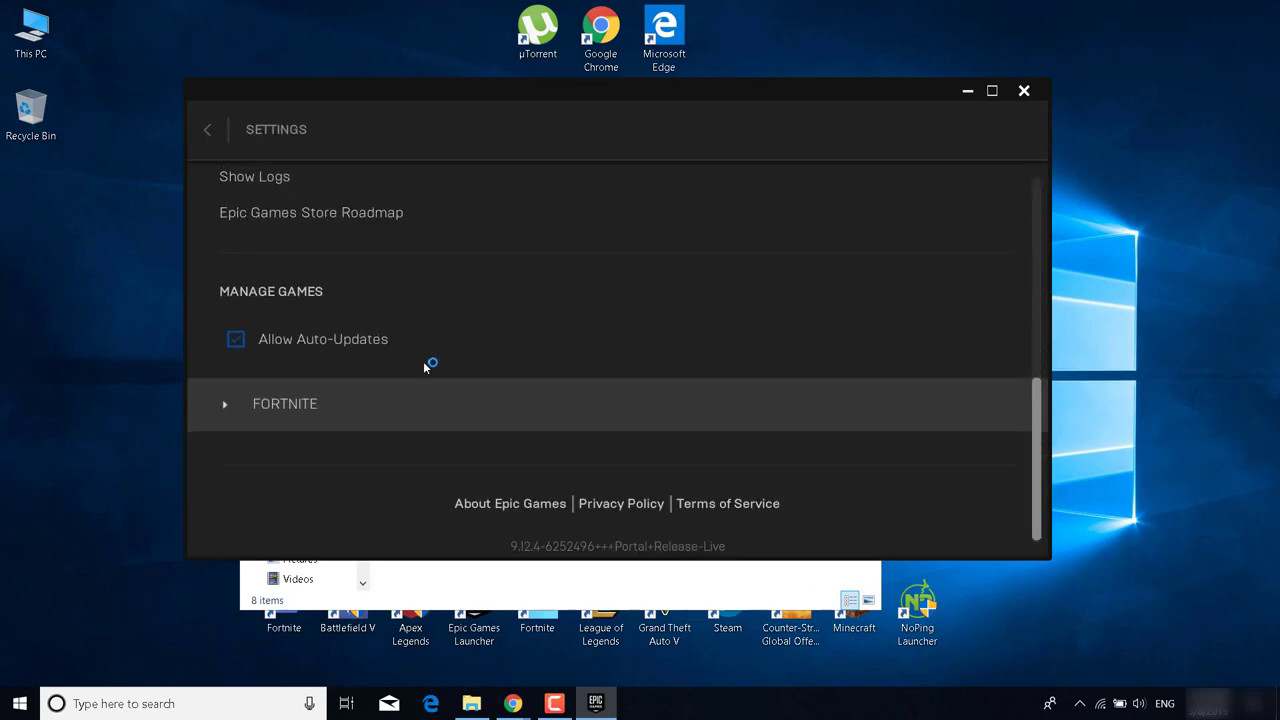
click(249, 408)
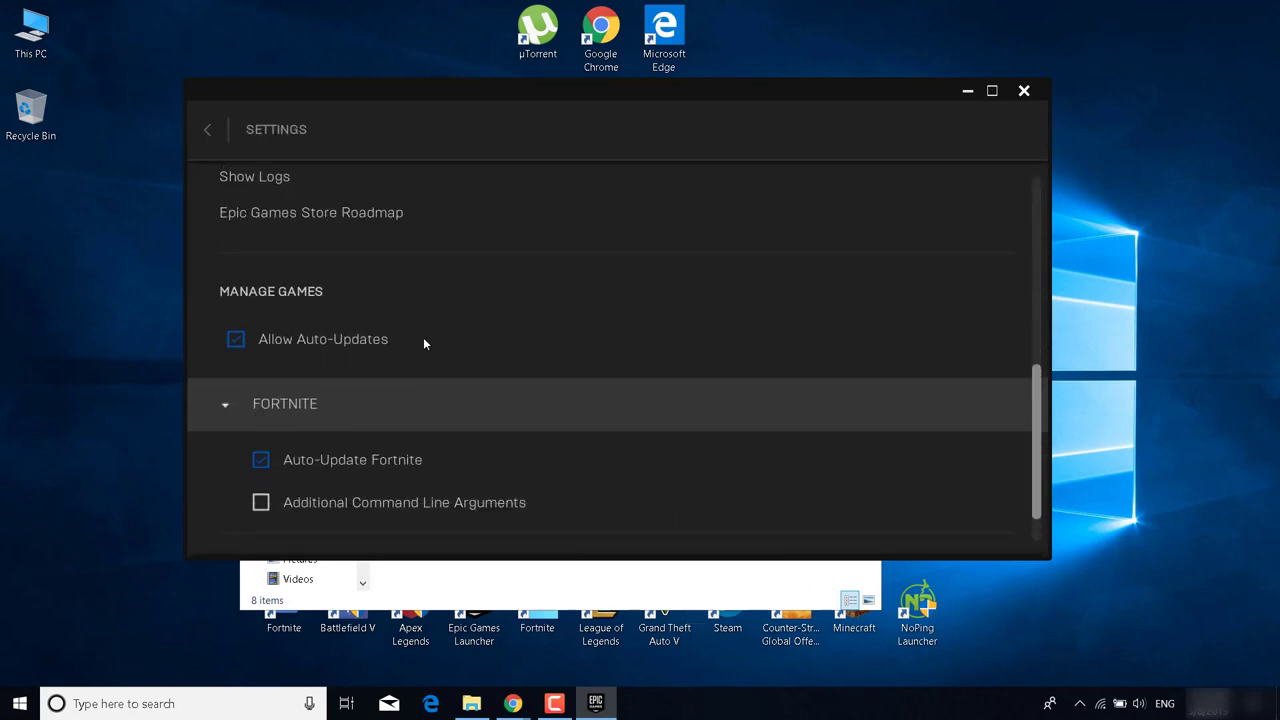
scroll(423, 337, down, 1)
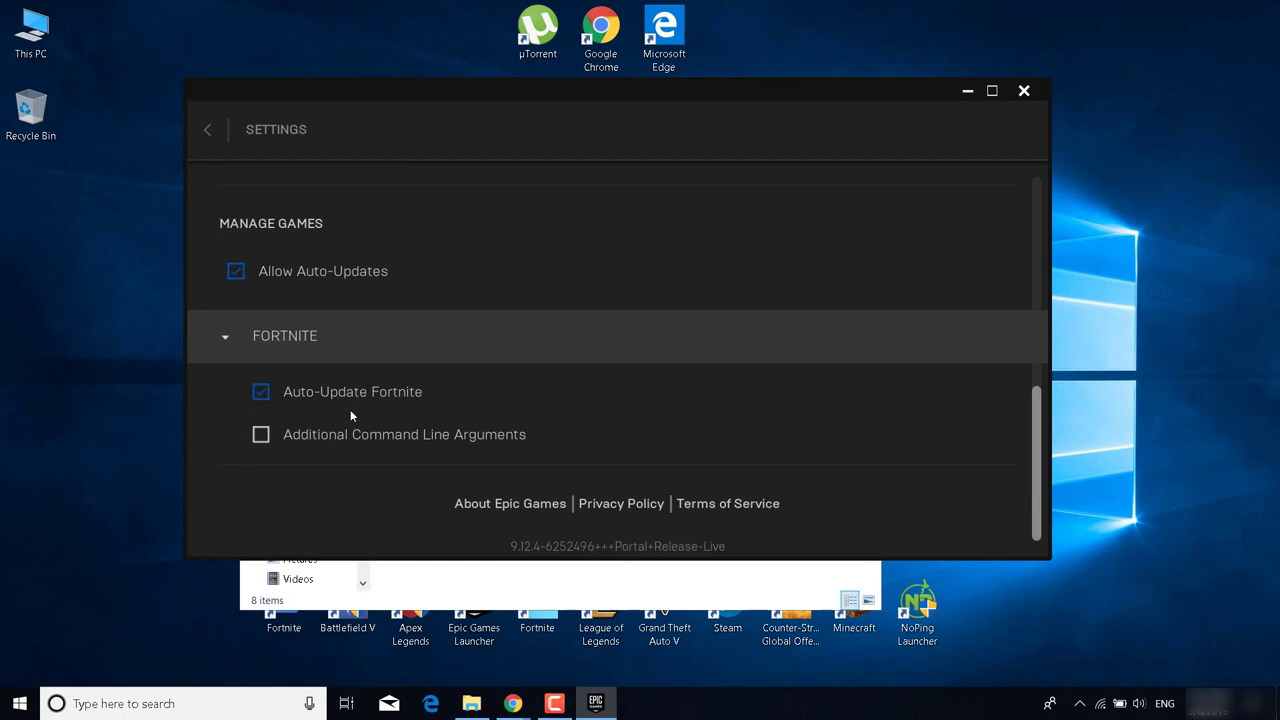
click(260, 434)
scroll(391, 429, down, 1)
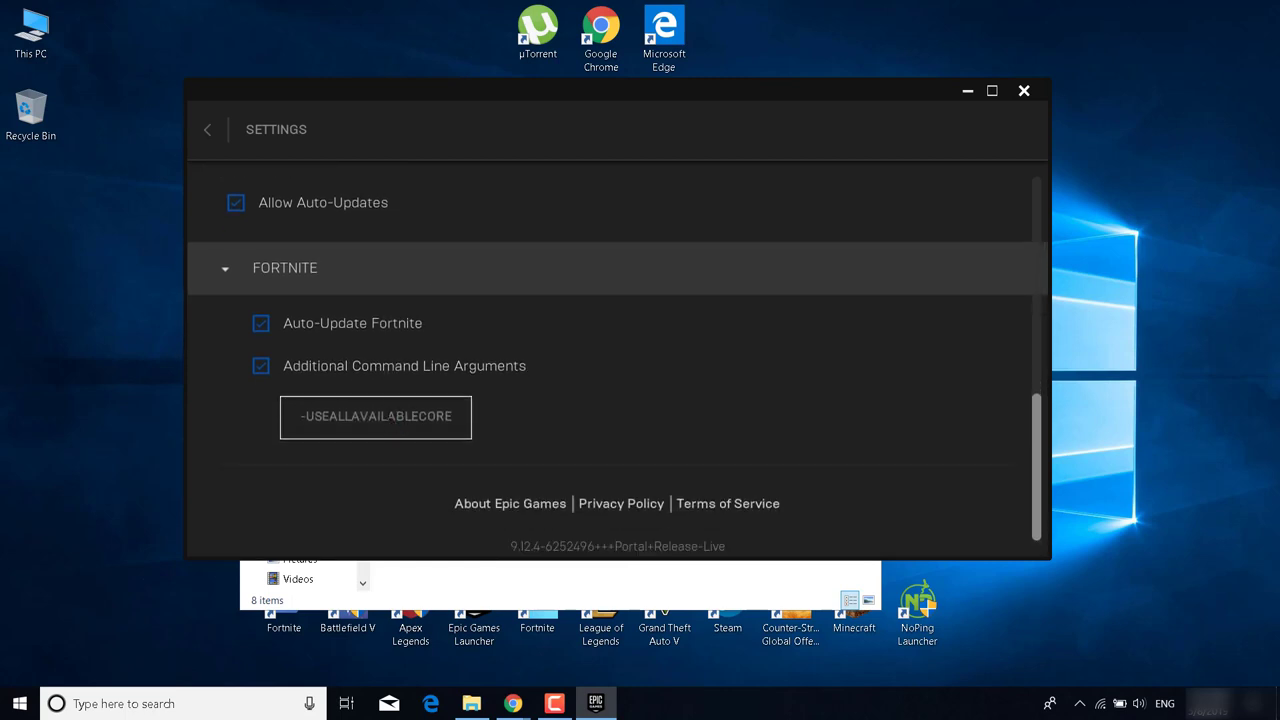
double_click(388, 416)
key(BackSpace)
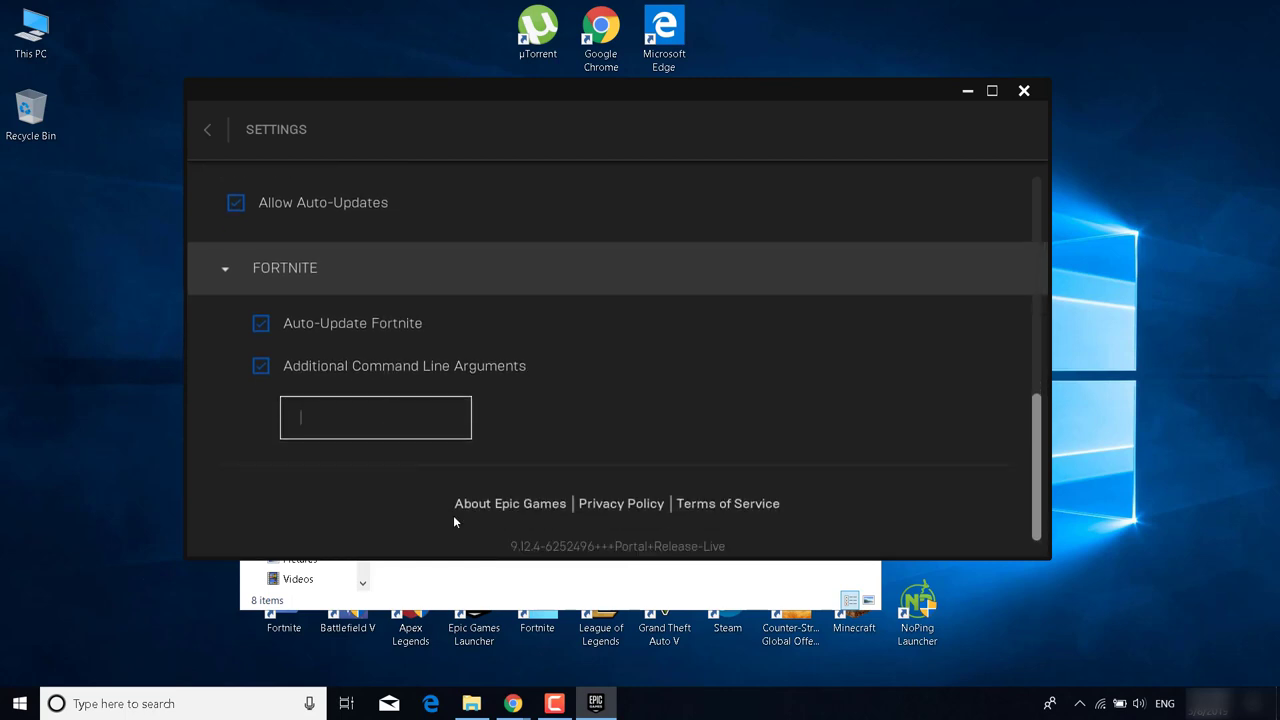
Copy -USEALLAVAILABLECORES -NOSPLASH -lanplay -limitclientticks -NOTEXTURESTREAMING from Fortnite Command Line.txt into Fortnite's additional arguments in the Epic Games Launcher
click(435, 592)
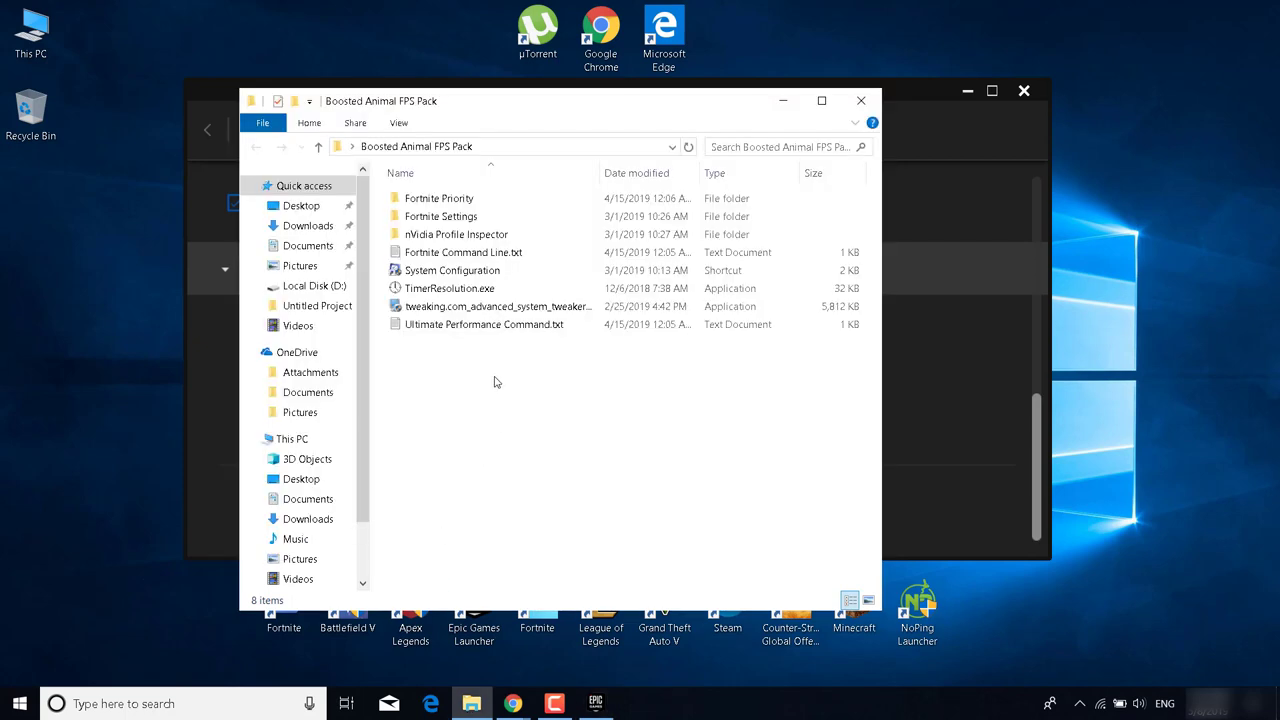
click(701, 404)
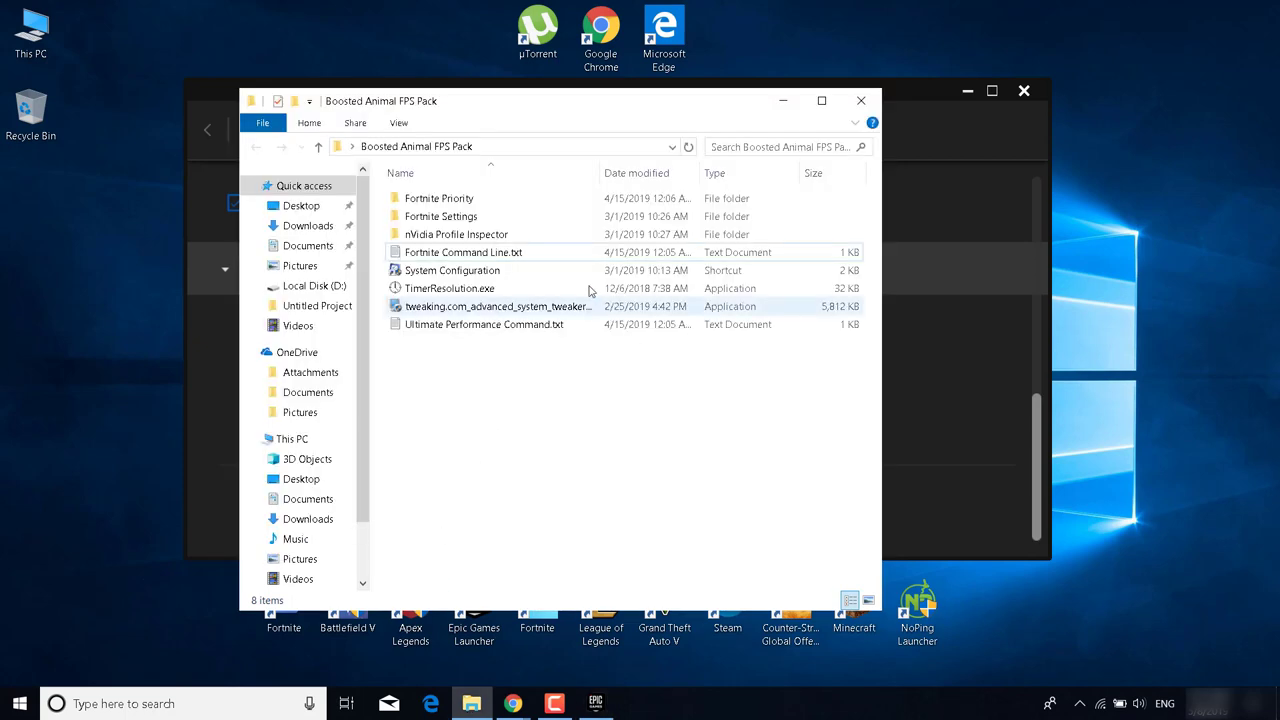
double_click(557, 258)
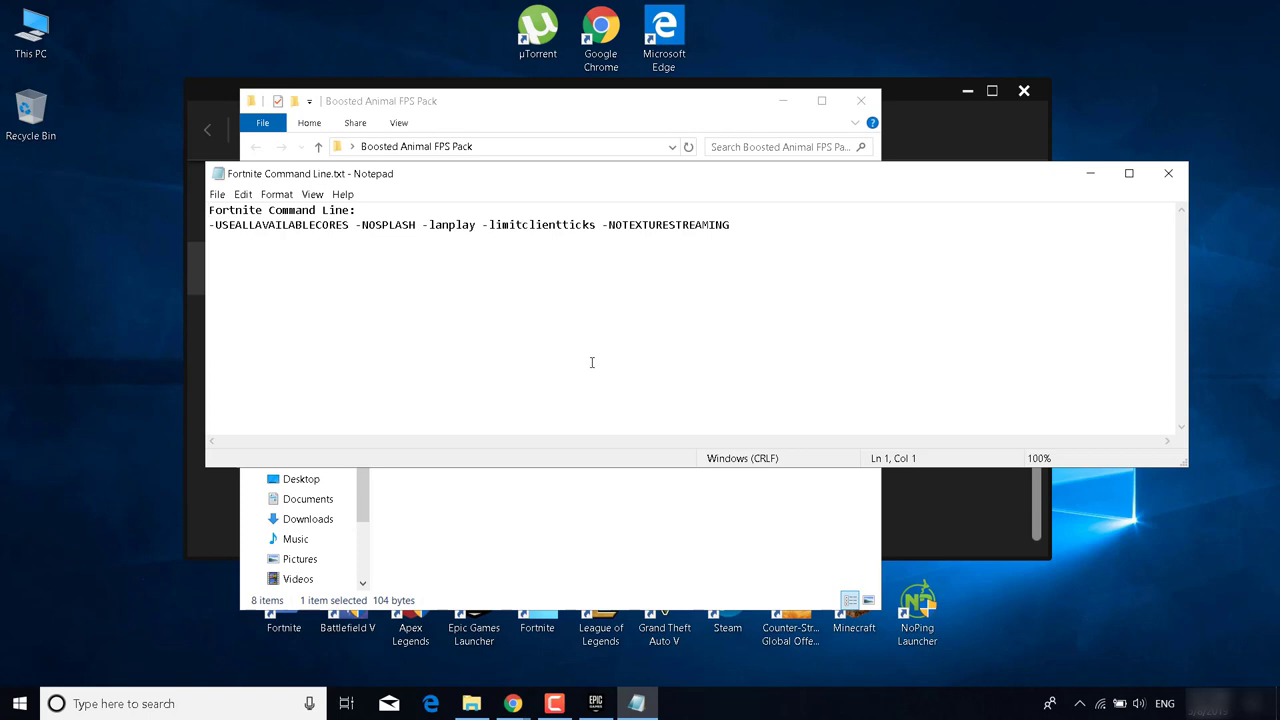
drag(786, 231, 213, 226)
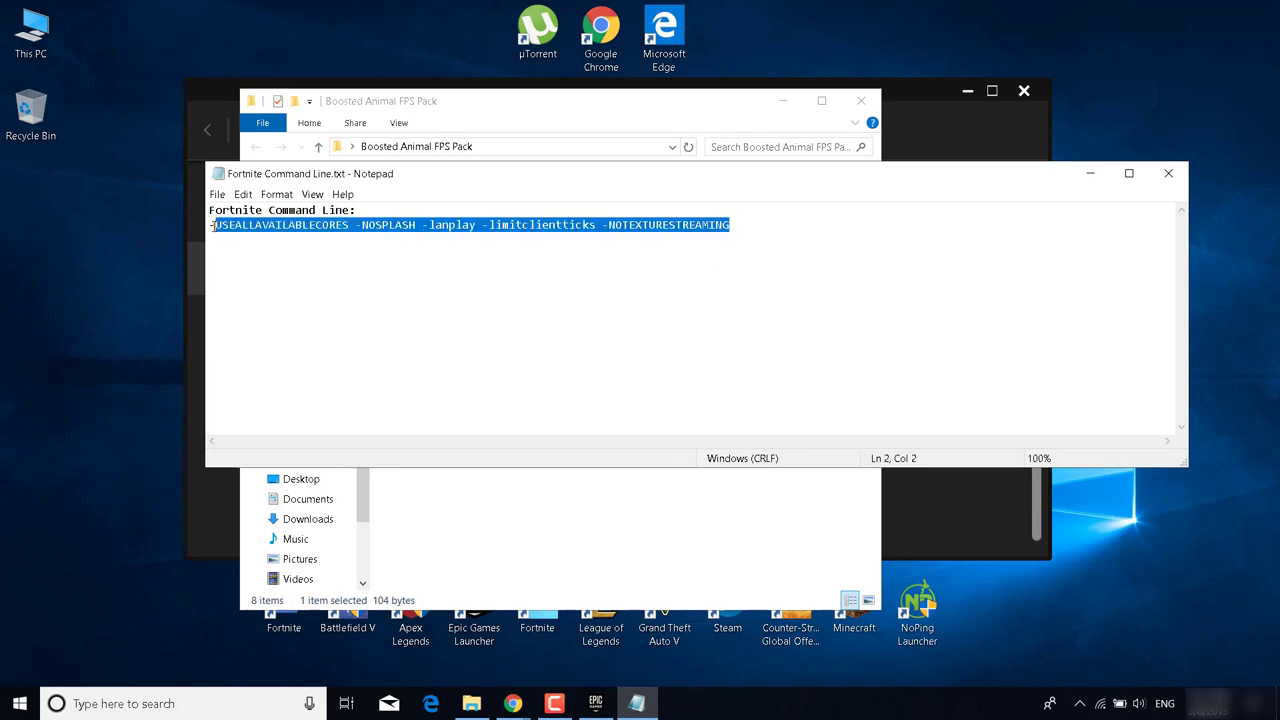
key(alt+Tab)
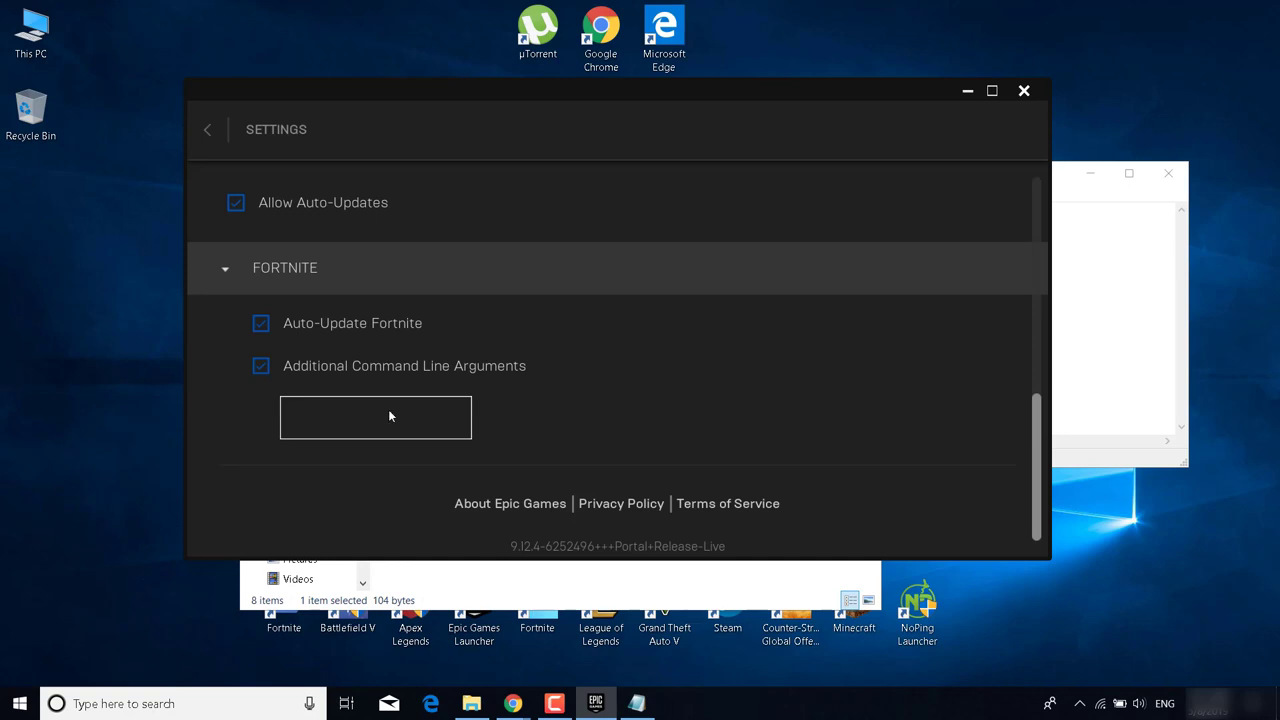
key(ctrl+v)
scroll(317, 347, up, 5)
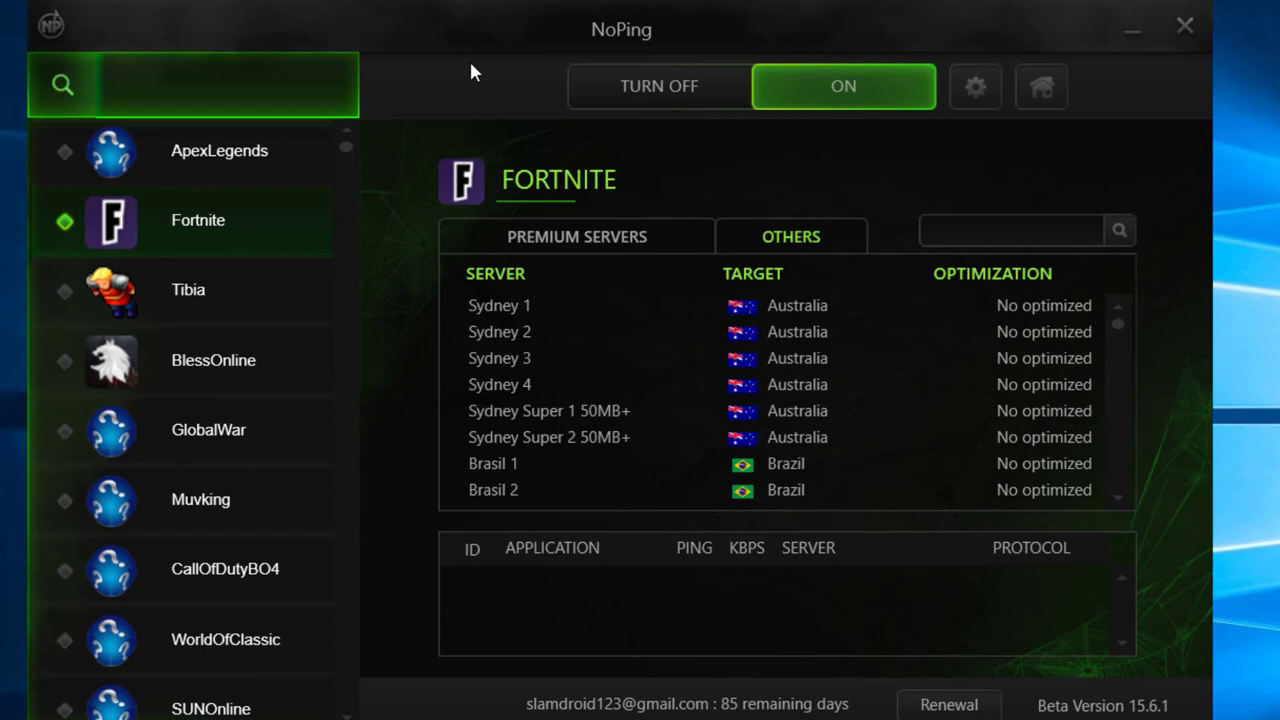
Look through the list of other, non-premium servers offered for Fortnite in NoPing
scroll(657, 372, down, 10)
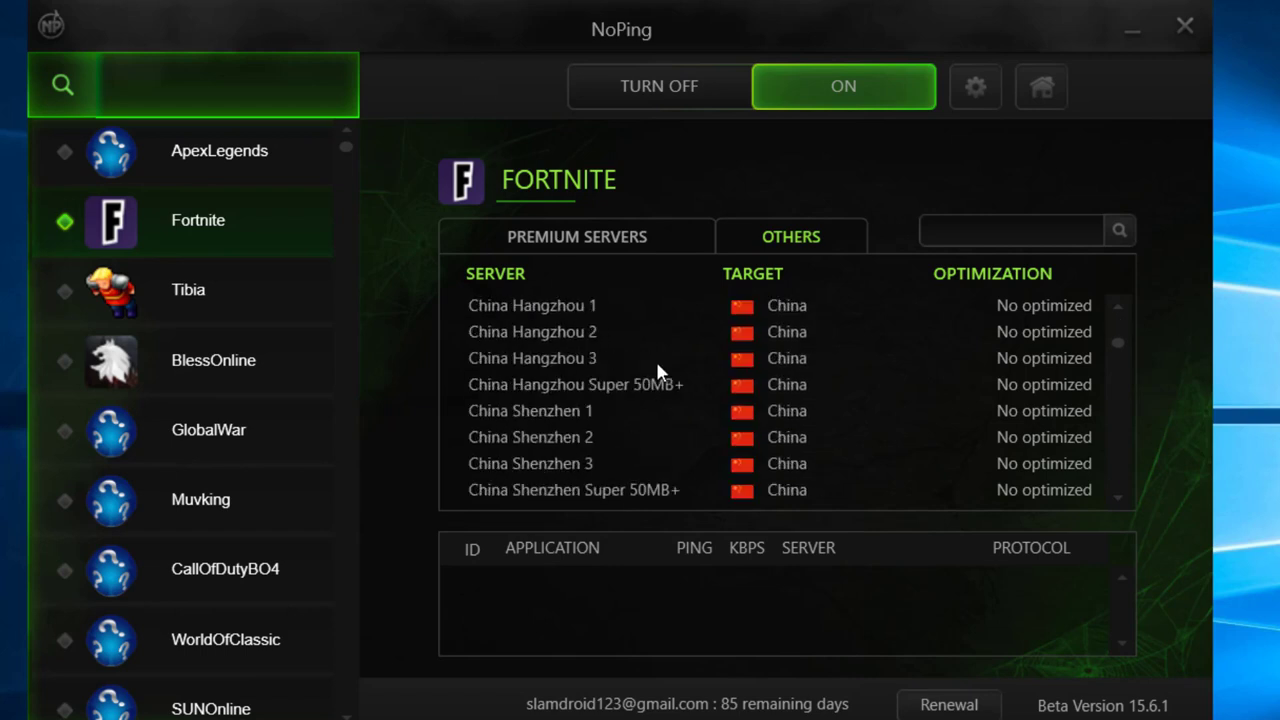
scroll(657, 372, down, 6)
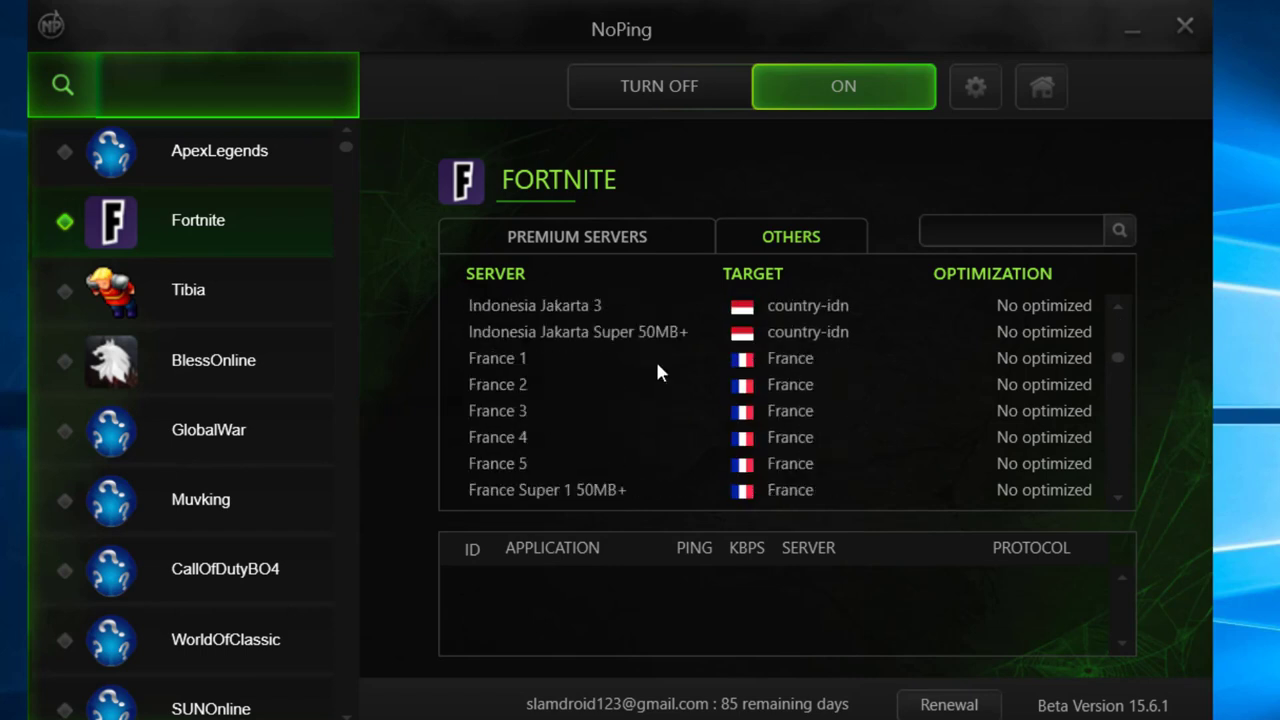
scroll(657, 372, down, 10)
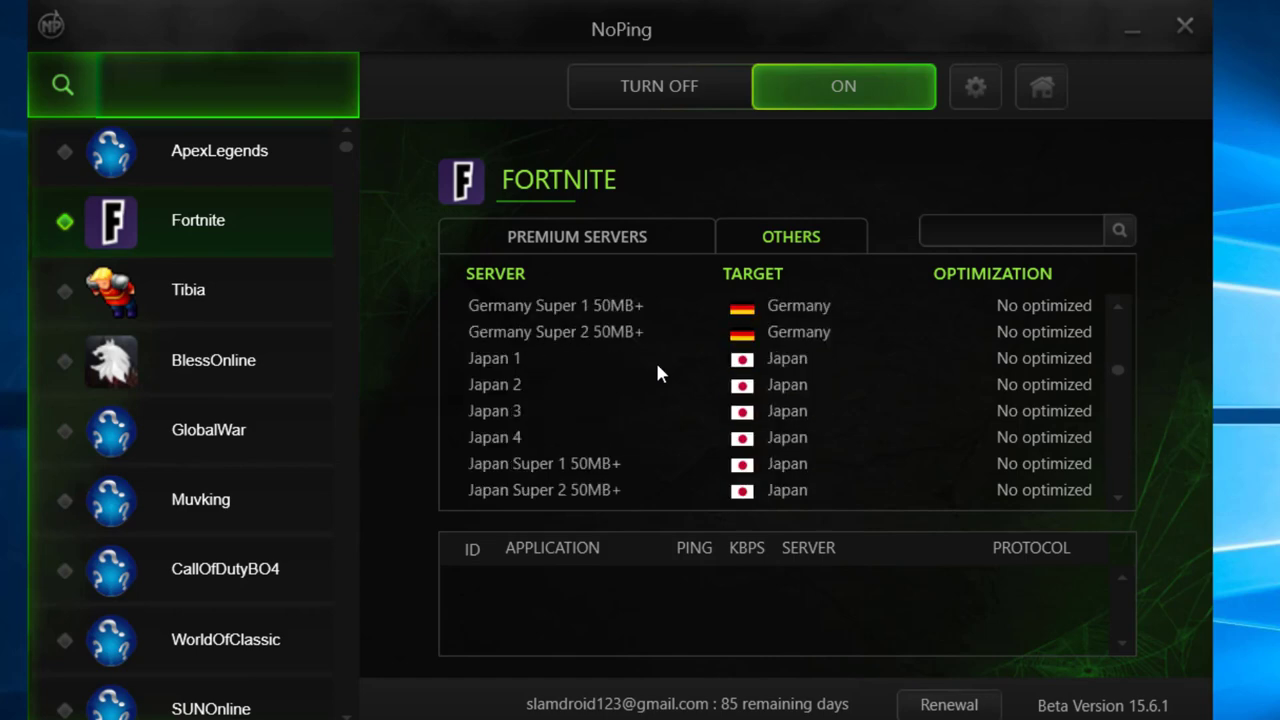
scroll(657, 366, down, 10)
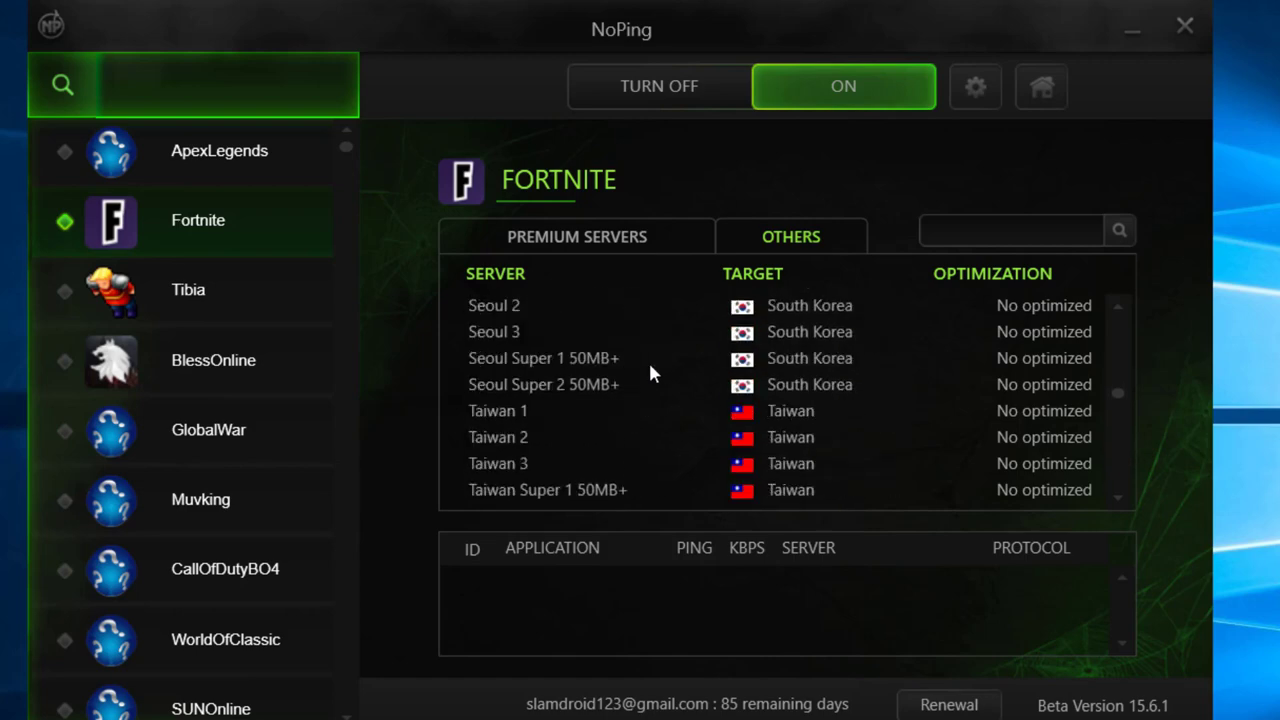
scroll(648, 376, down, 3)
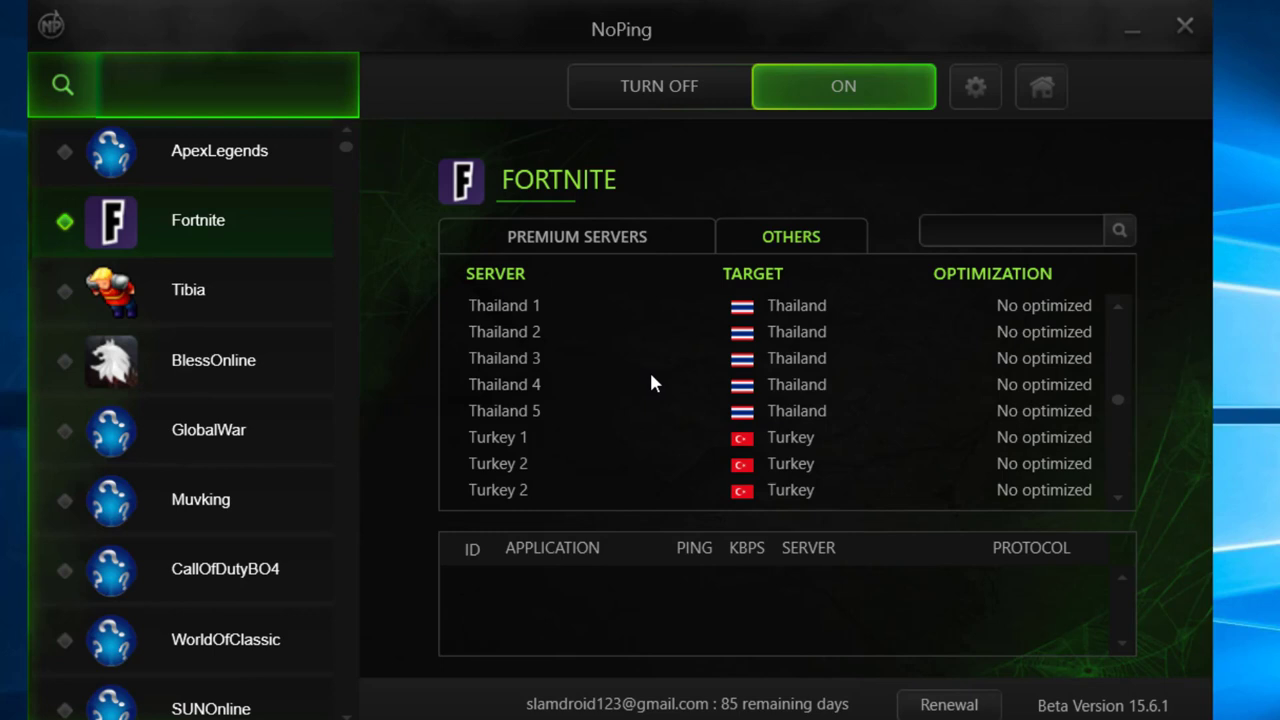
scroll(648, 382, down, 10)
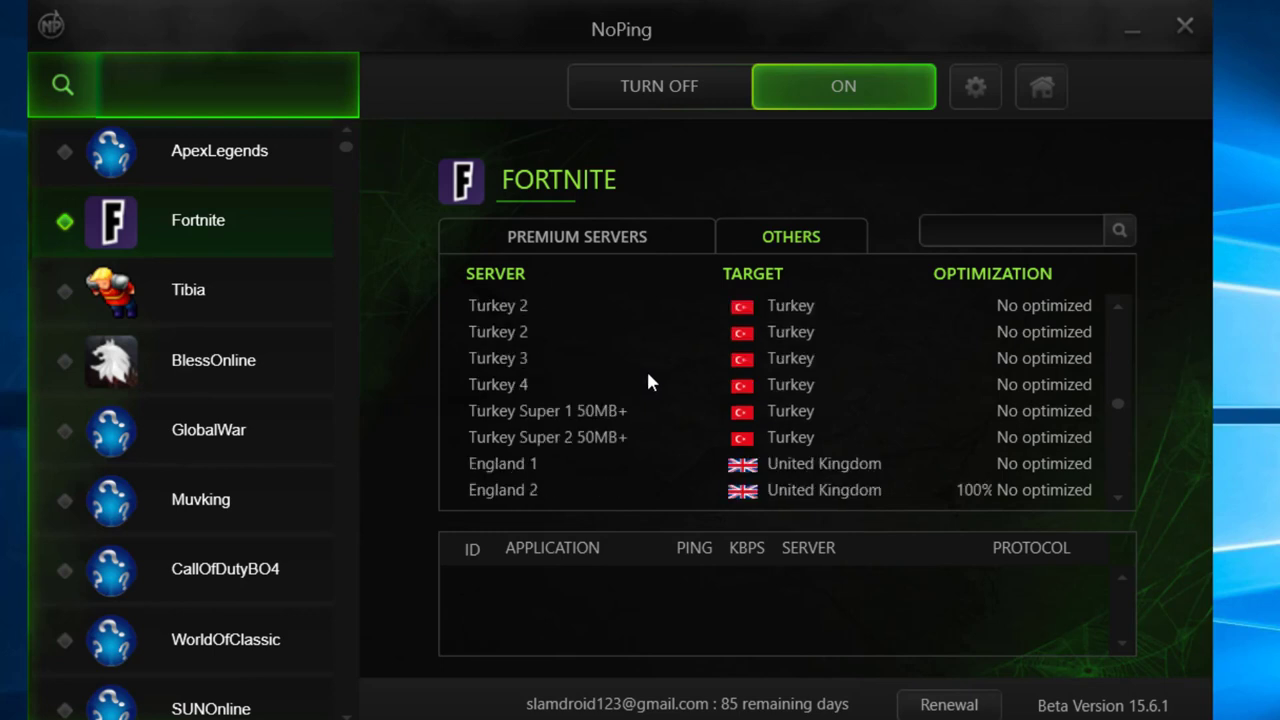
scroll(645, 386, up, 12)
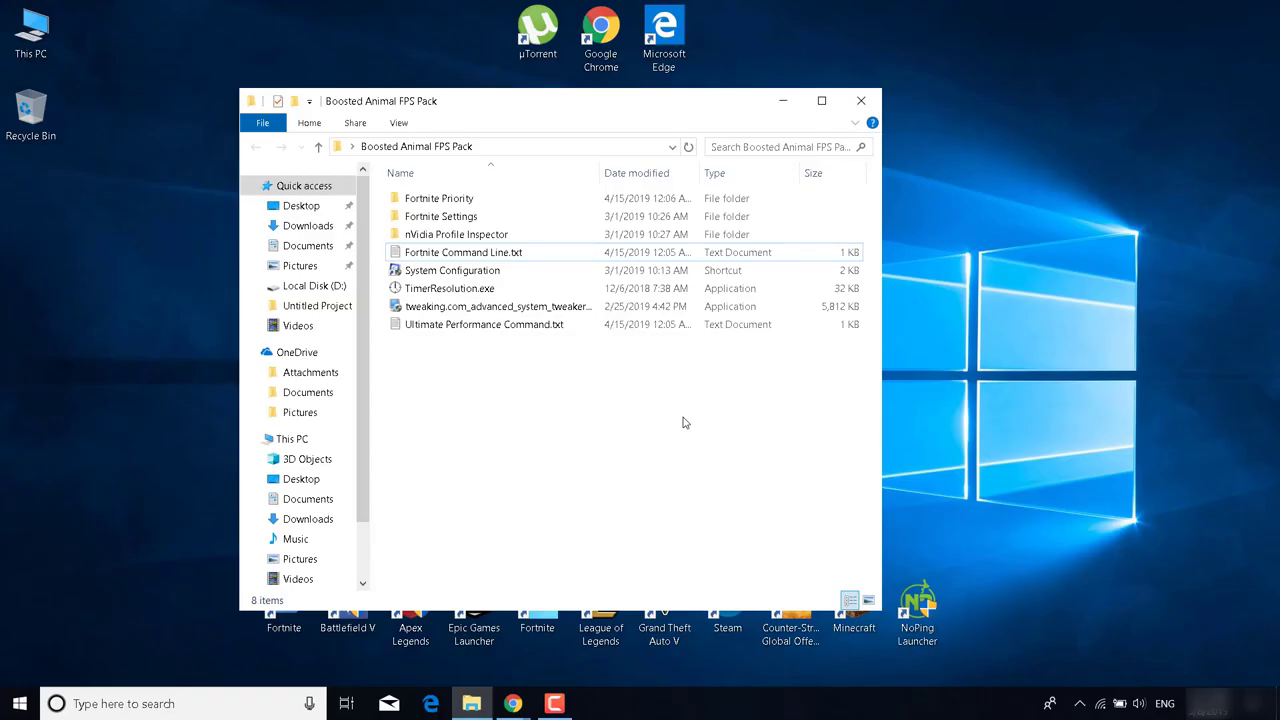
Switch to Chrome and review the automatic and manual driver options on the GeForce Drivers page
click(816, 666)
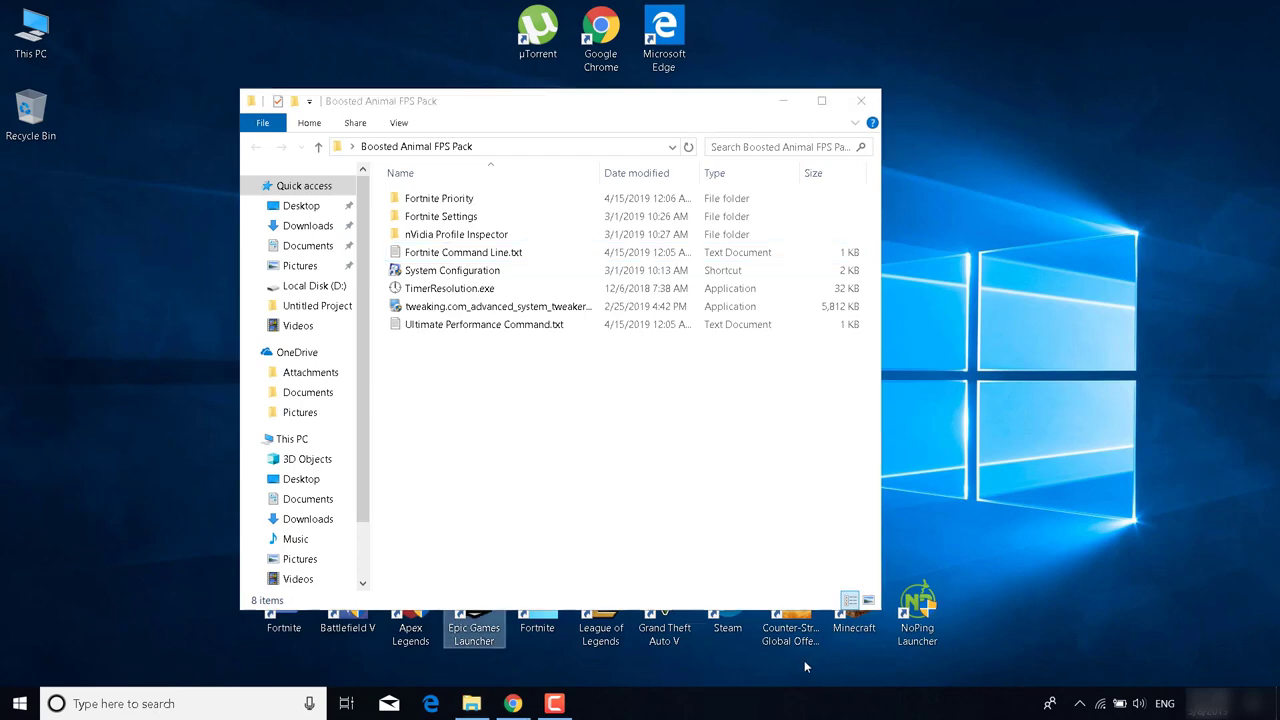
click(512, 703)
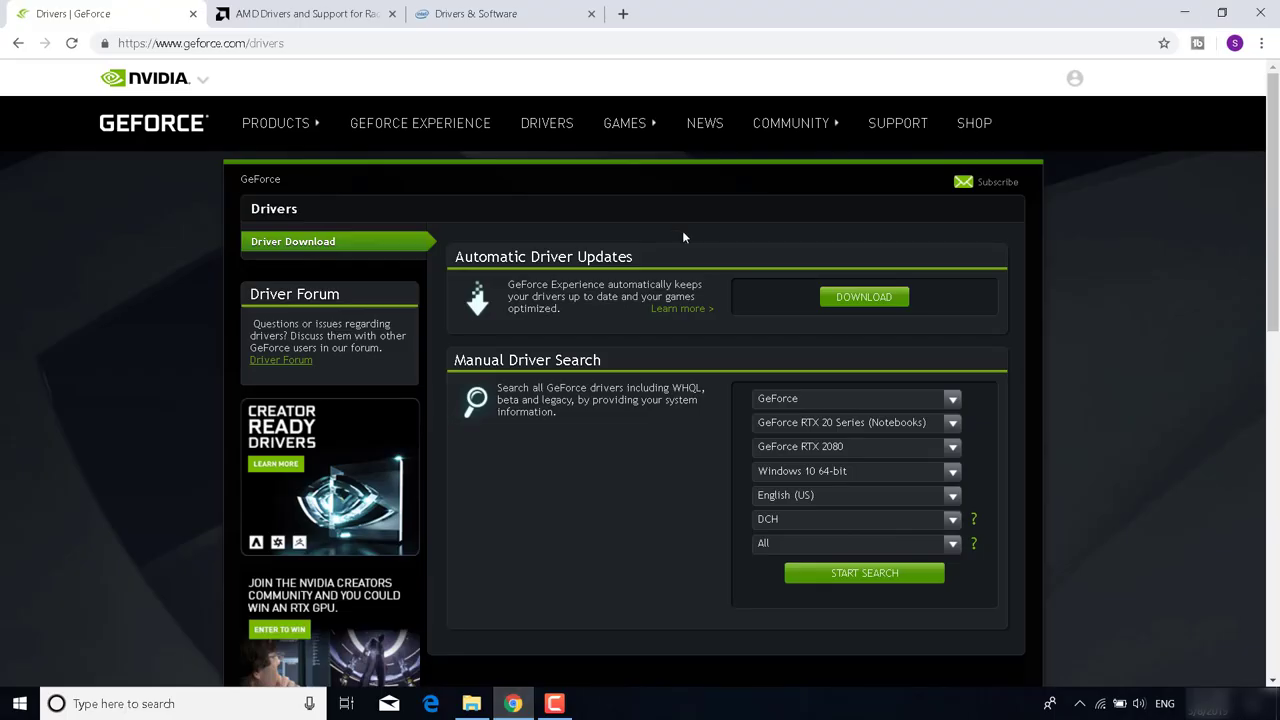
scroll(680, 228, down, 4)
scroll(664, 346, up, 4)
Review AMD's driver product list and auto-detect download, and Intel's automatic driver update option
click(304, 16)
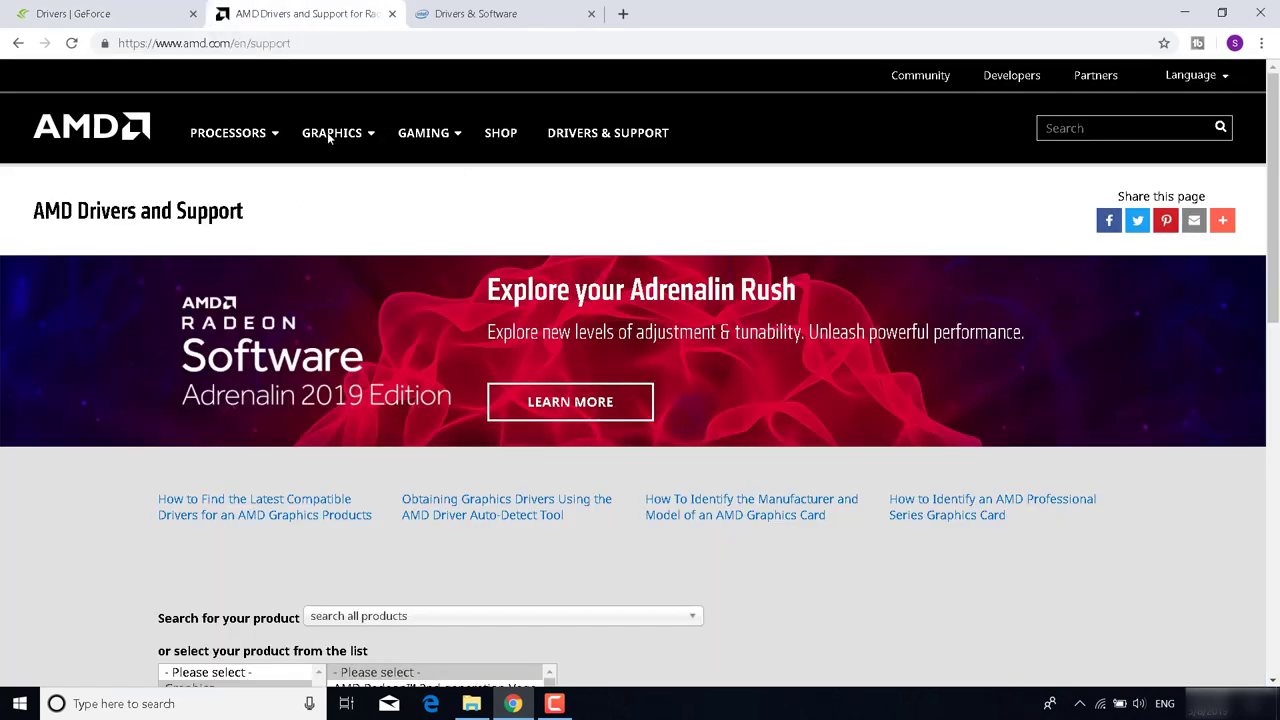
scroll(378, 438, down, 9)
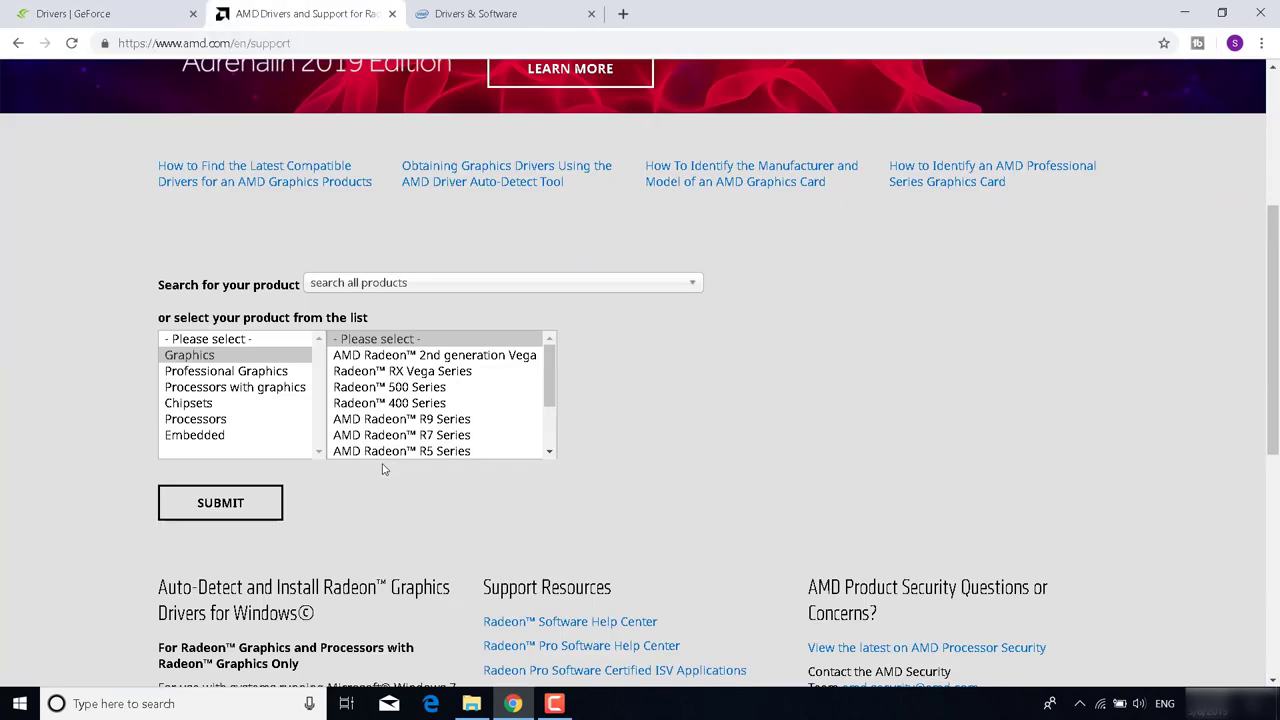
scroll(378, 466, up, 1)
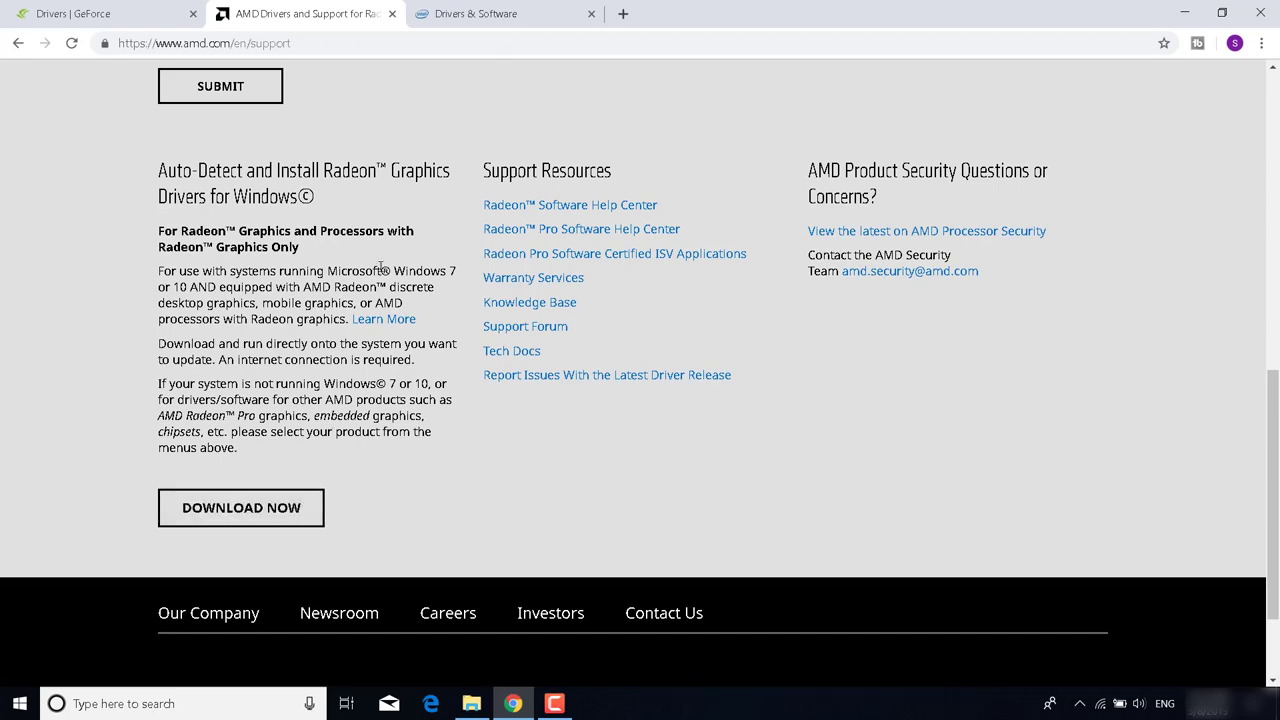
click(476, 13)
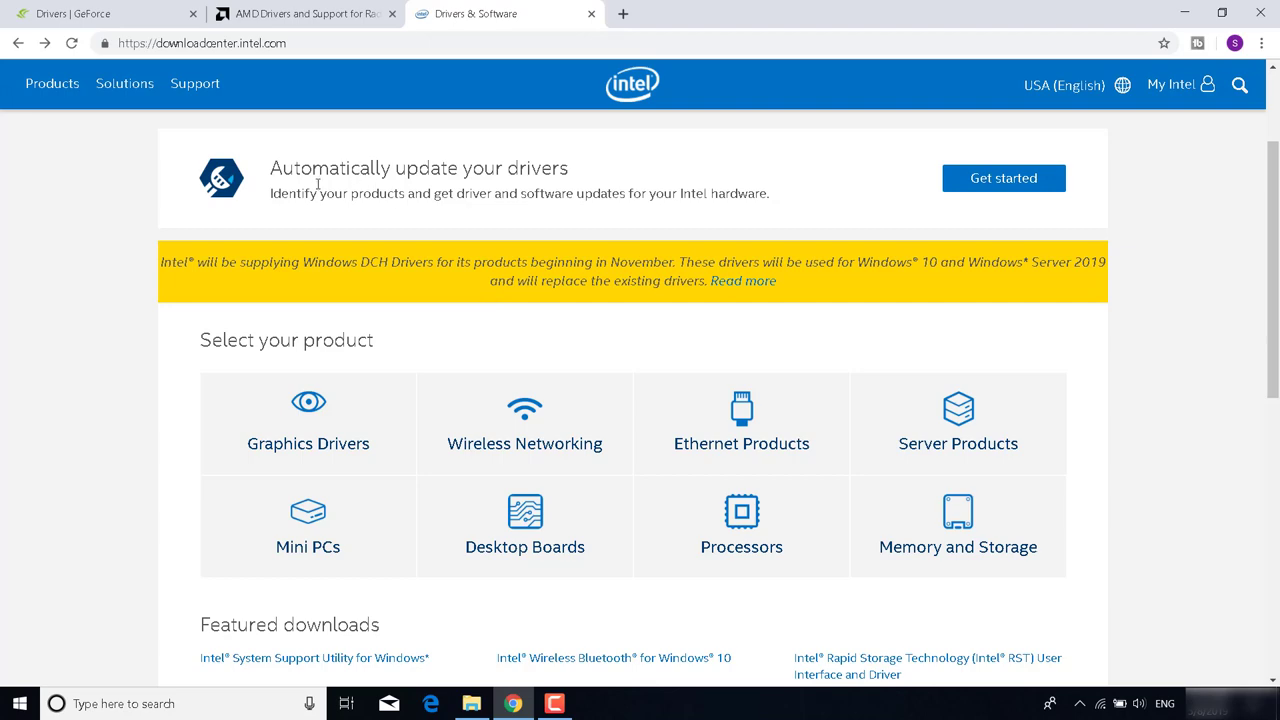
click(968, 185)
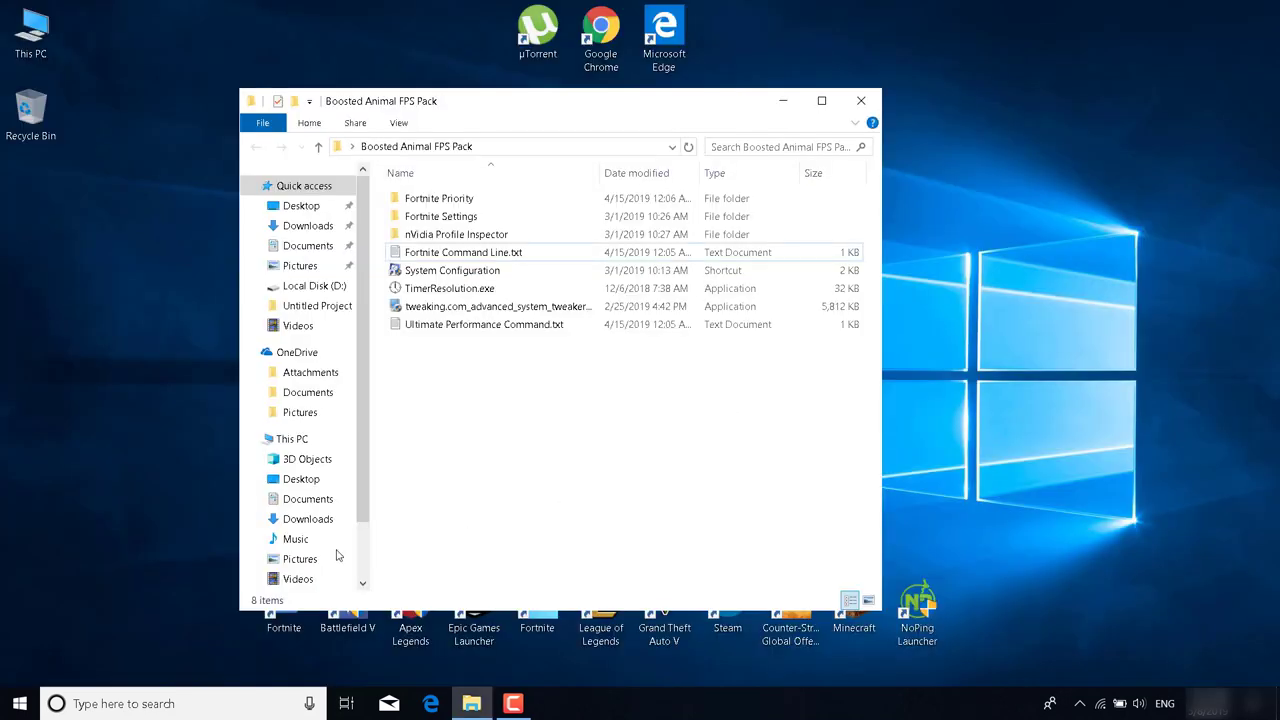
Launch the Run dialog through Windows search and open the %appdata% folder
click(155, 704)
text(Run)
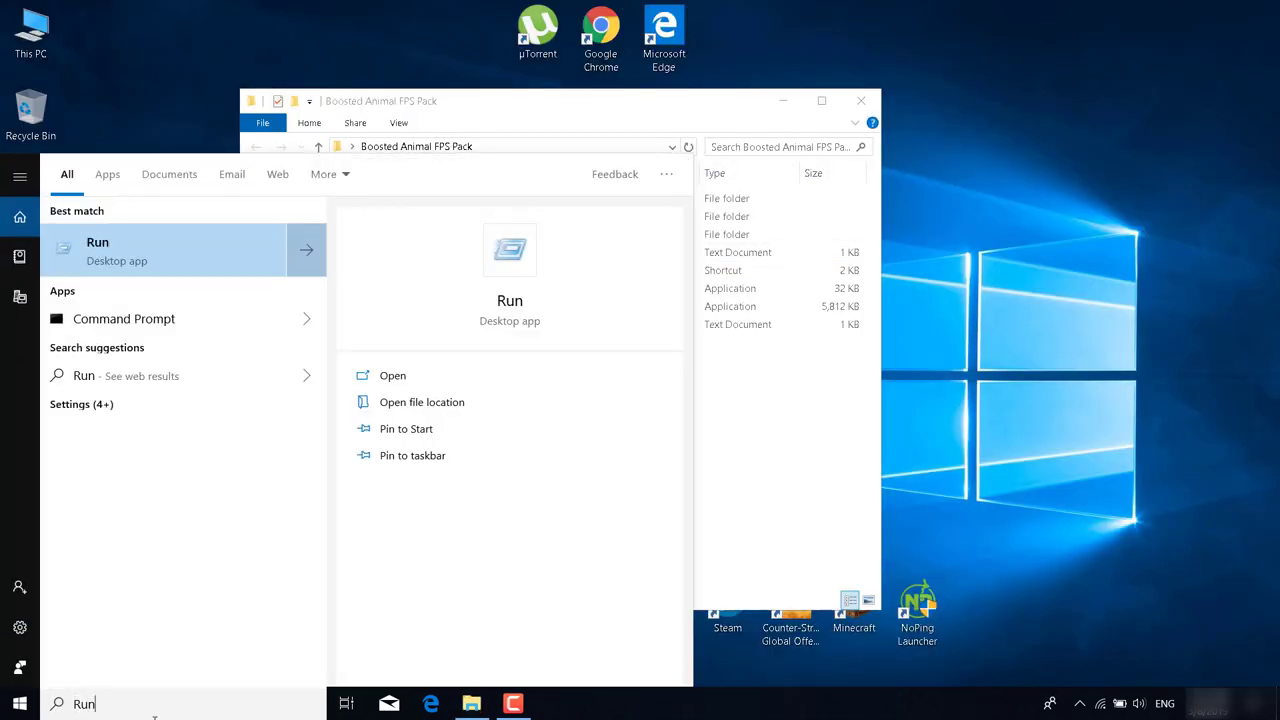
key(Return)
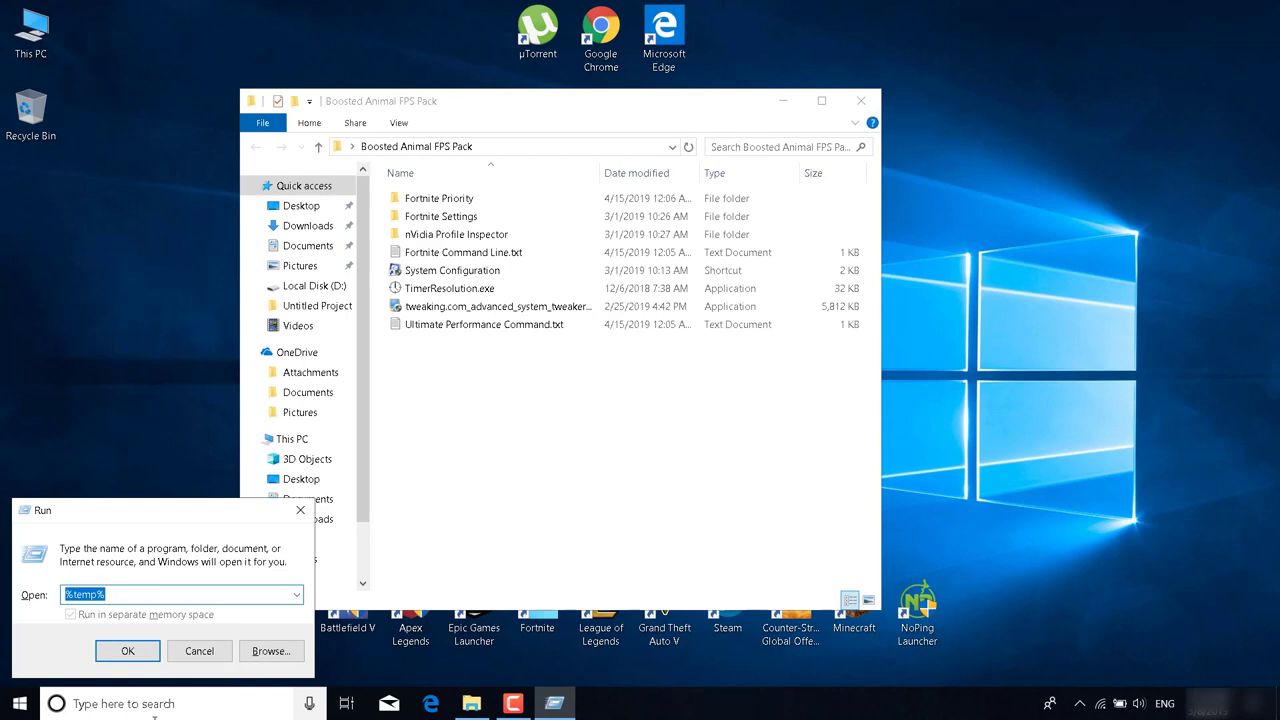
text(%appdata%)
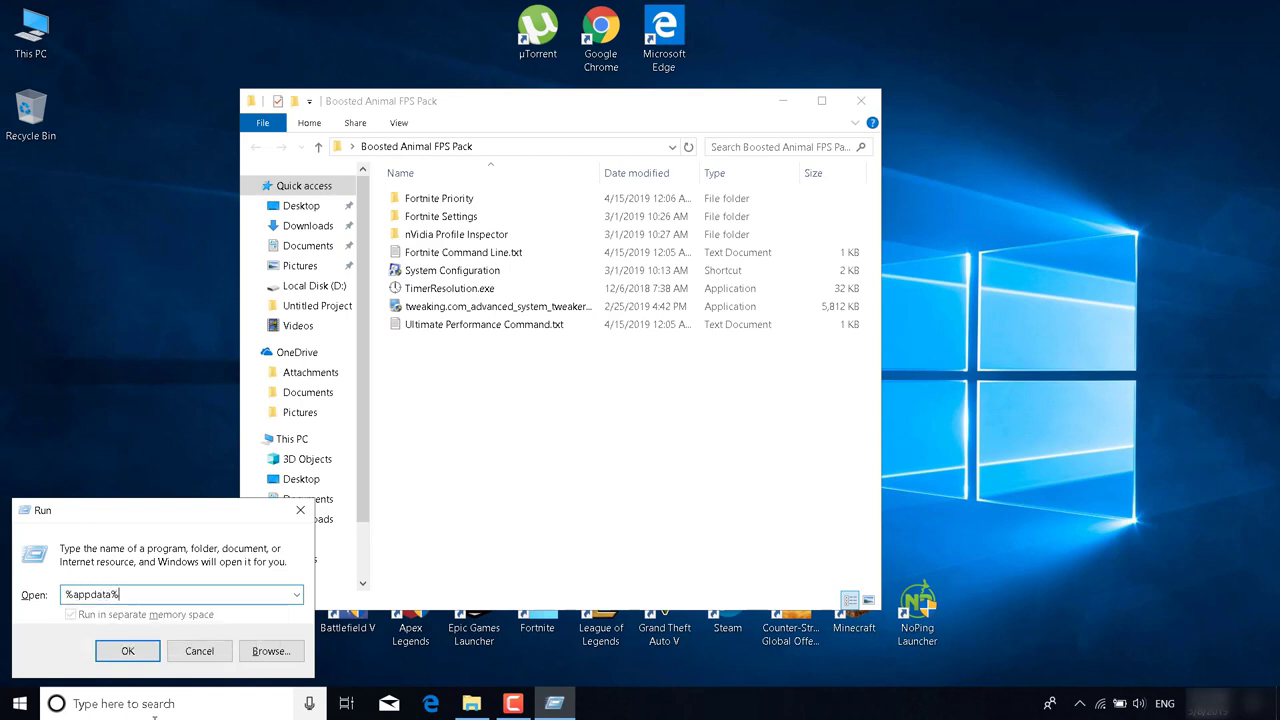
key(Return)
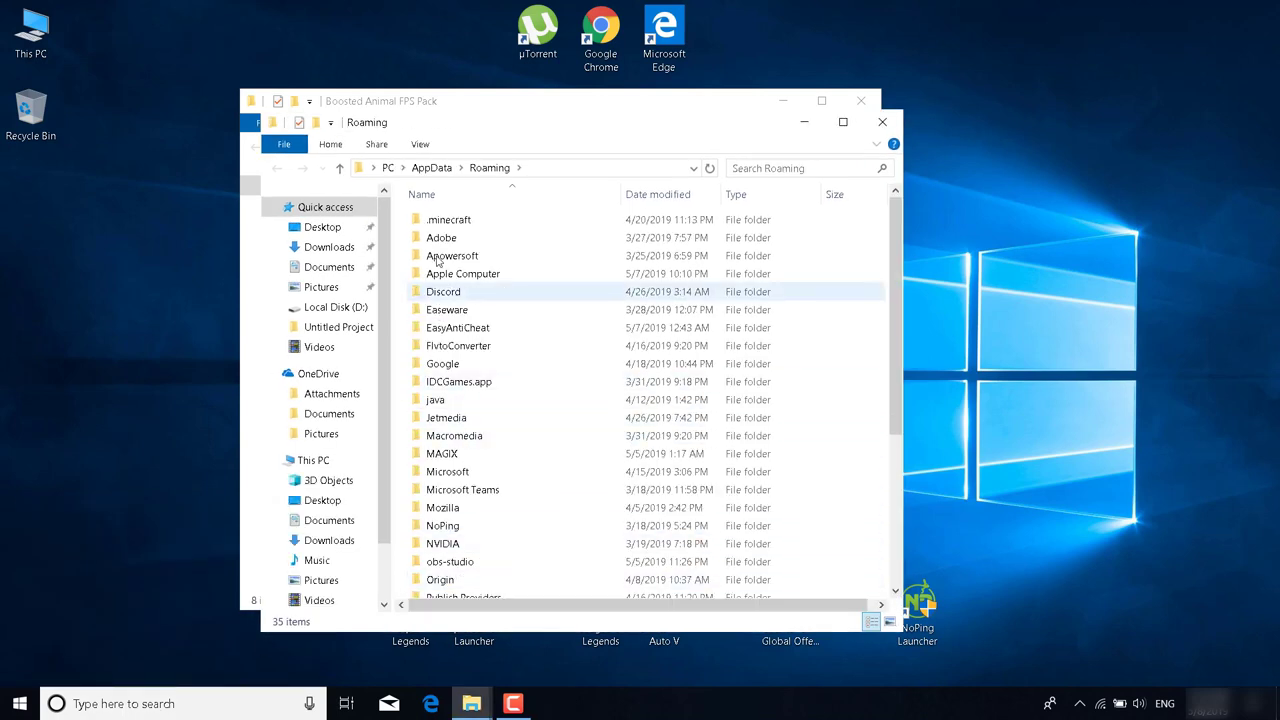
Navigate from Roaming to the AppData\Local\FortniteGame\Saved\Config\WindowsClient folder
click(431, 170)
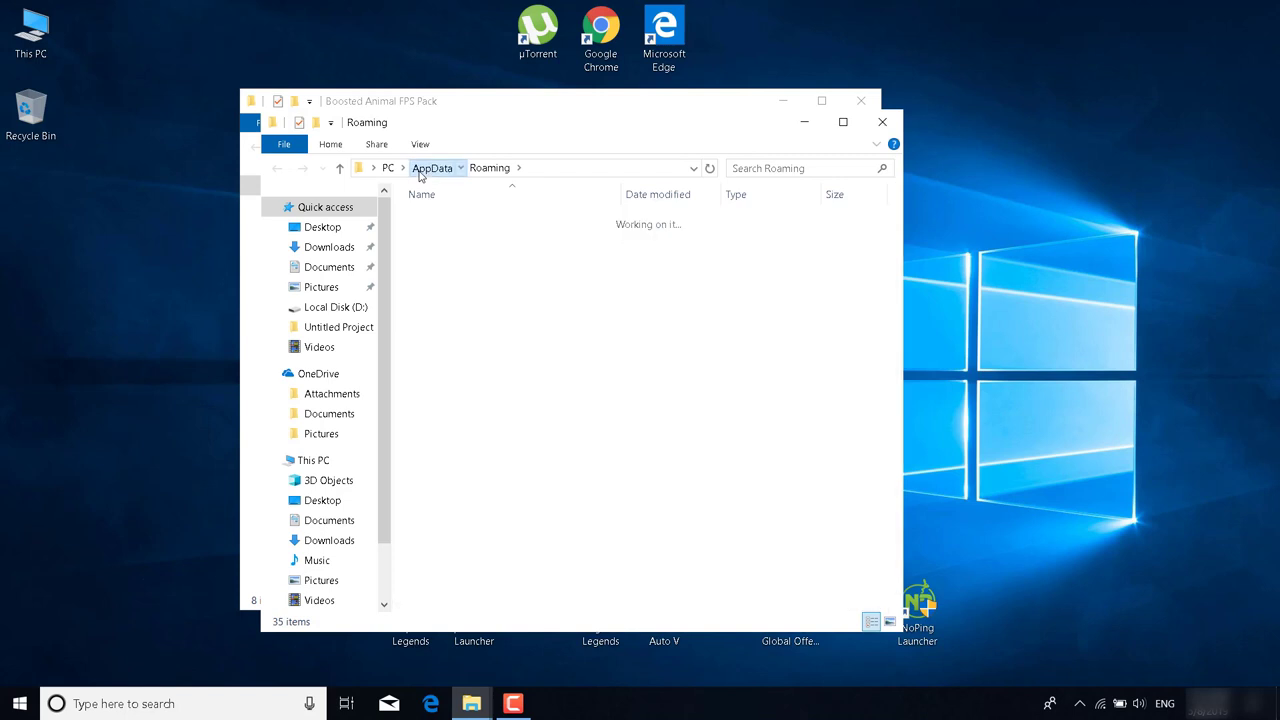
double_click(451, 222)
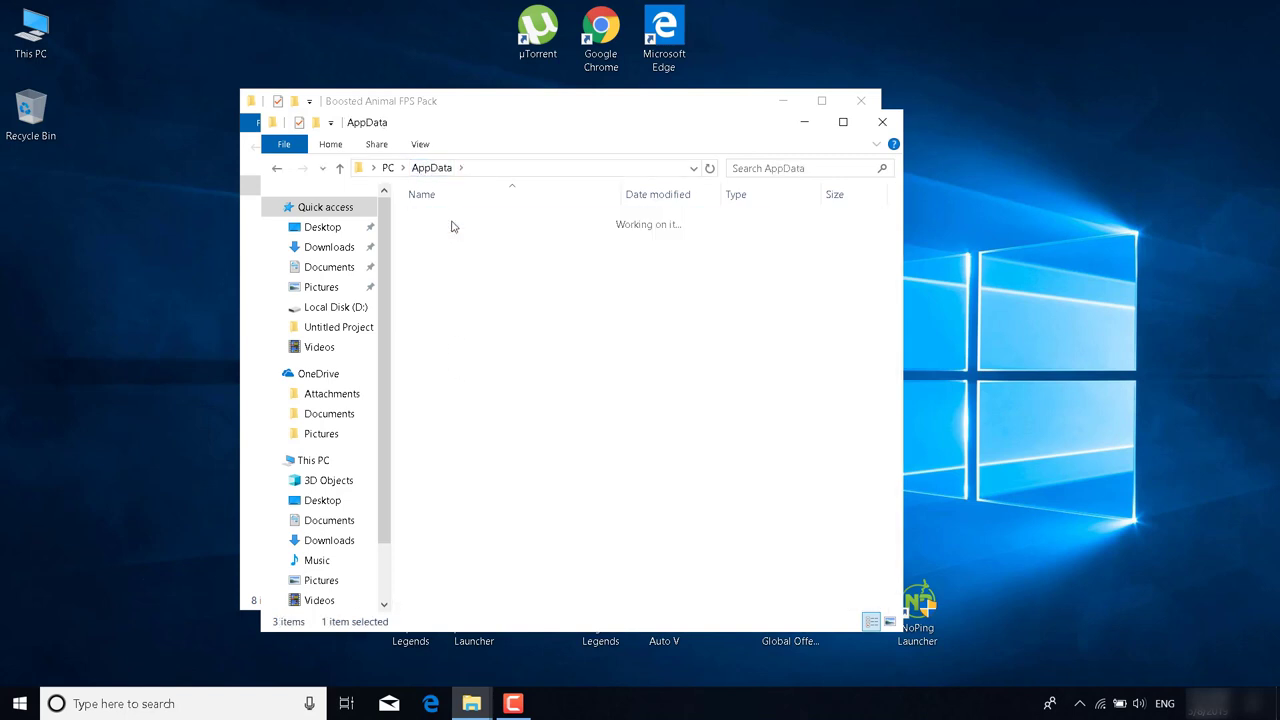
scroll(474, 385, down, 1)
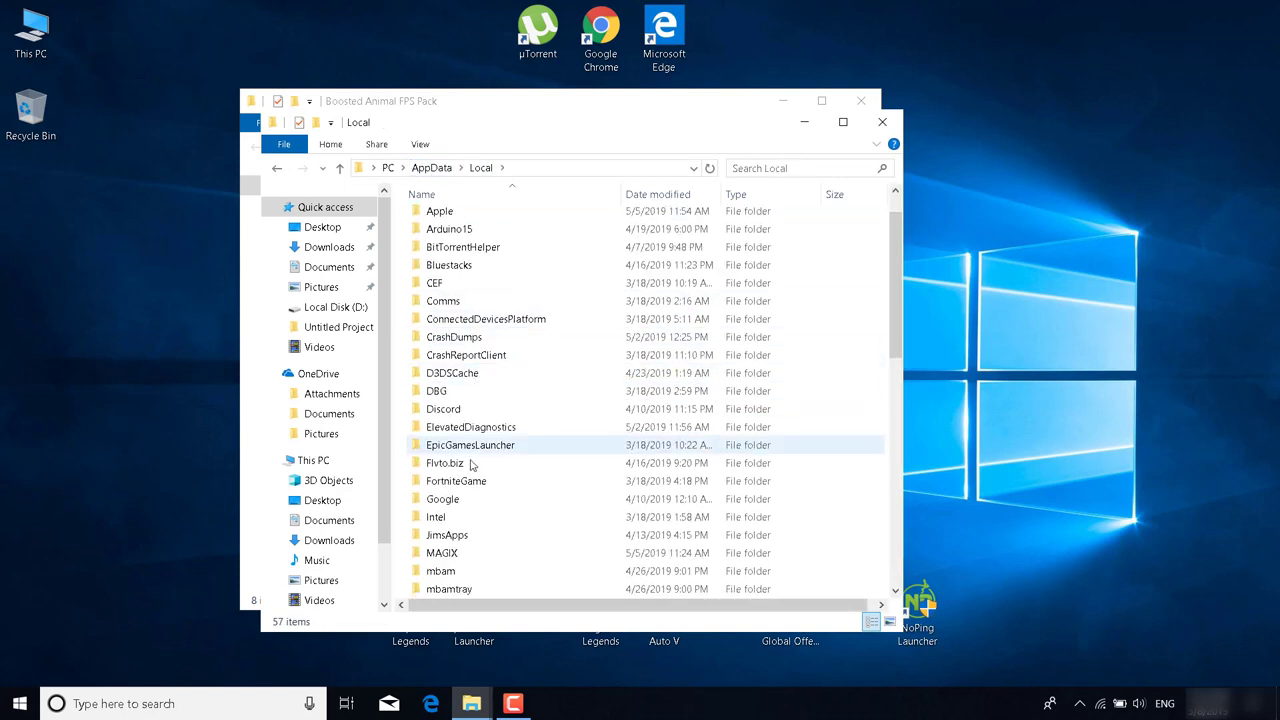
double_click(458, 484)
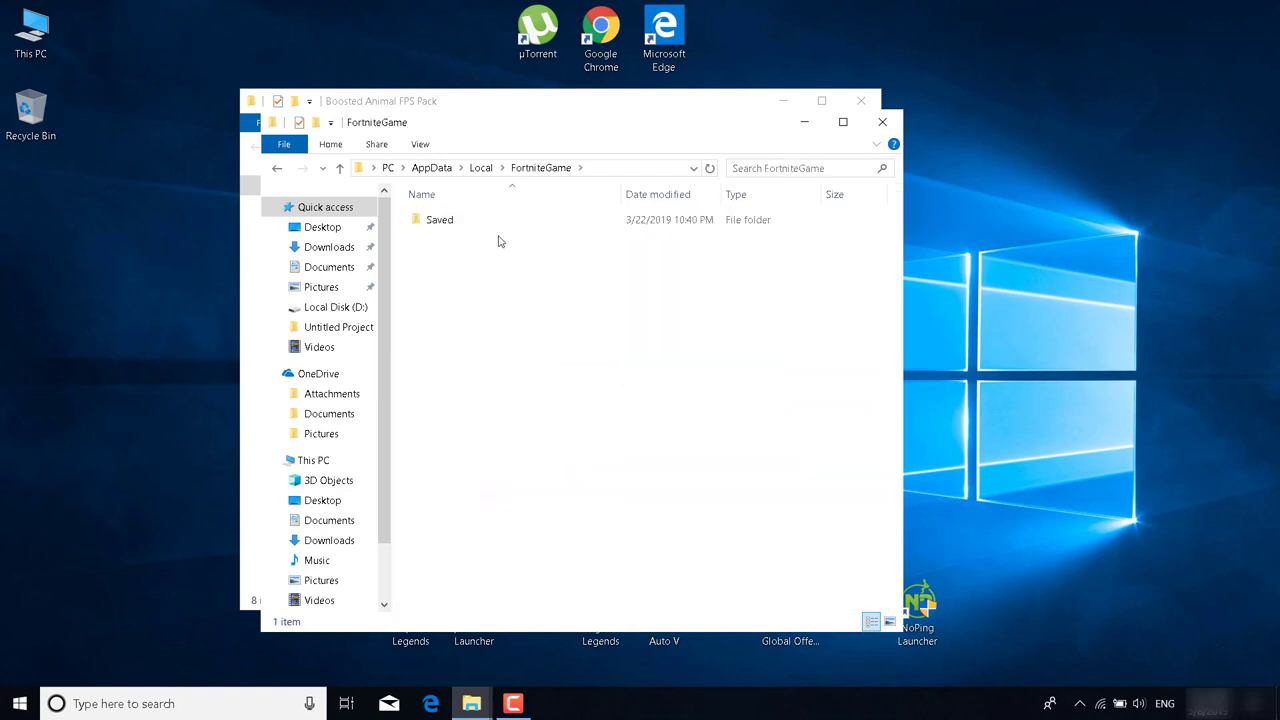
double_click(491, 222)
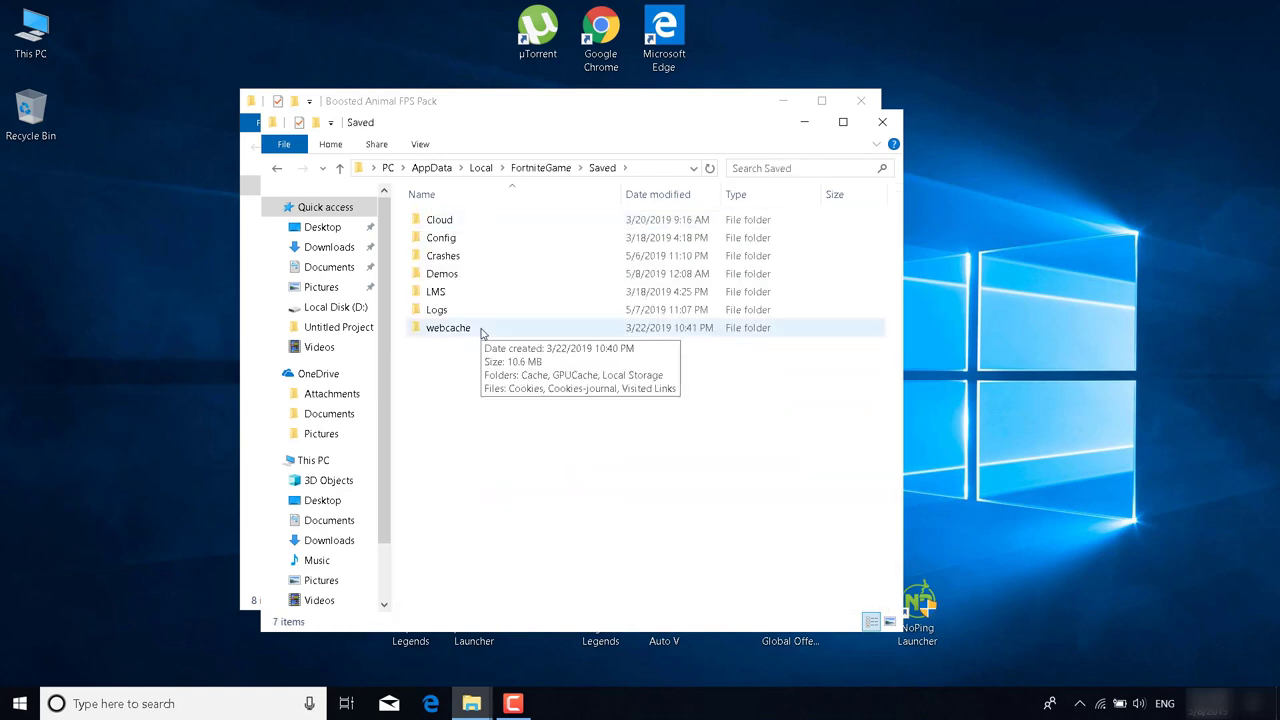
double_click(466, 244)
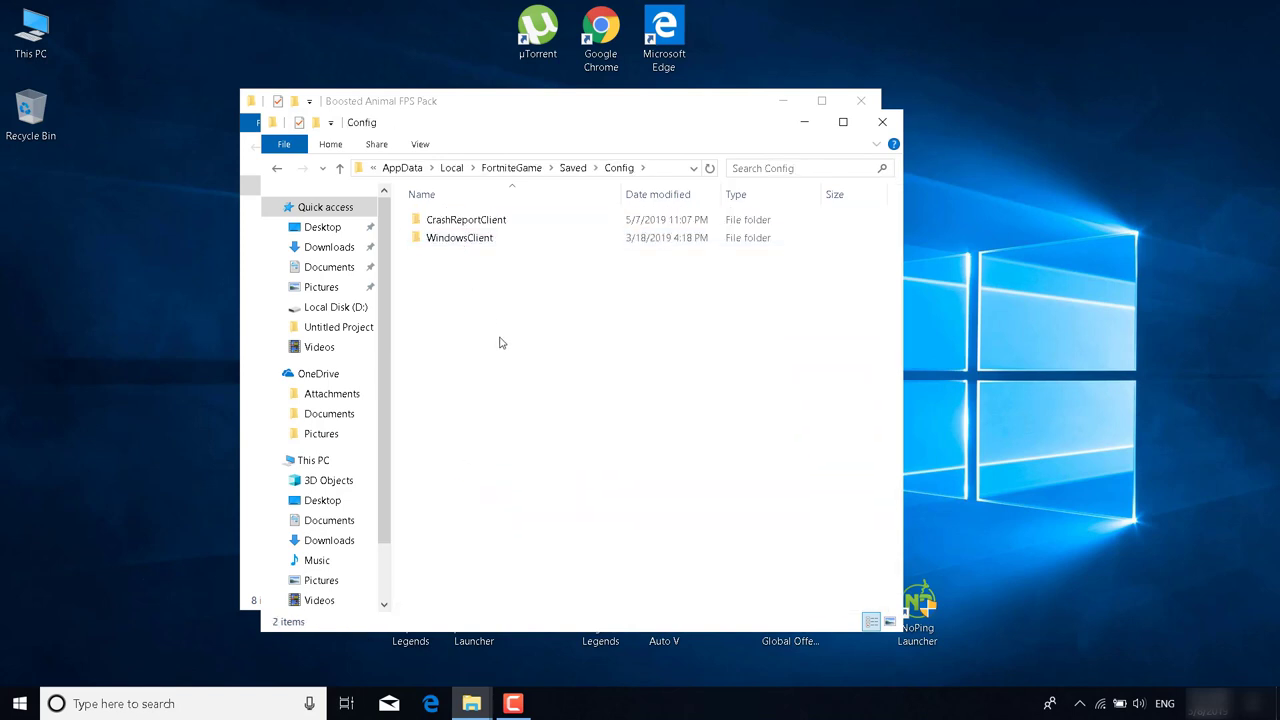
double_click(455, 241)
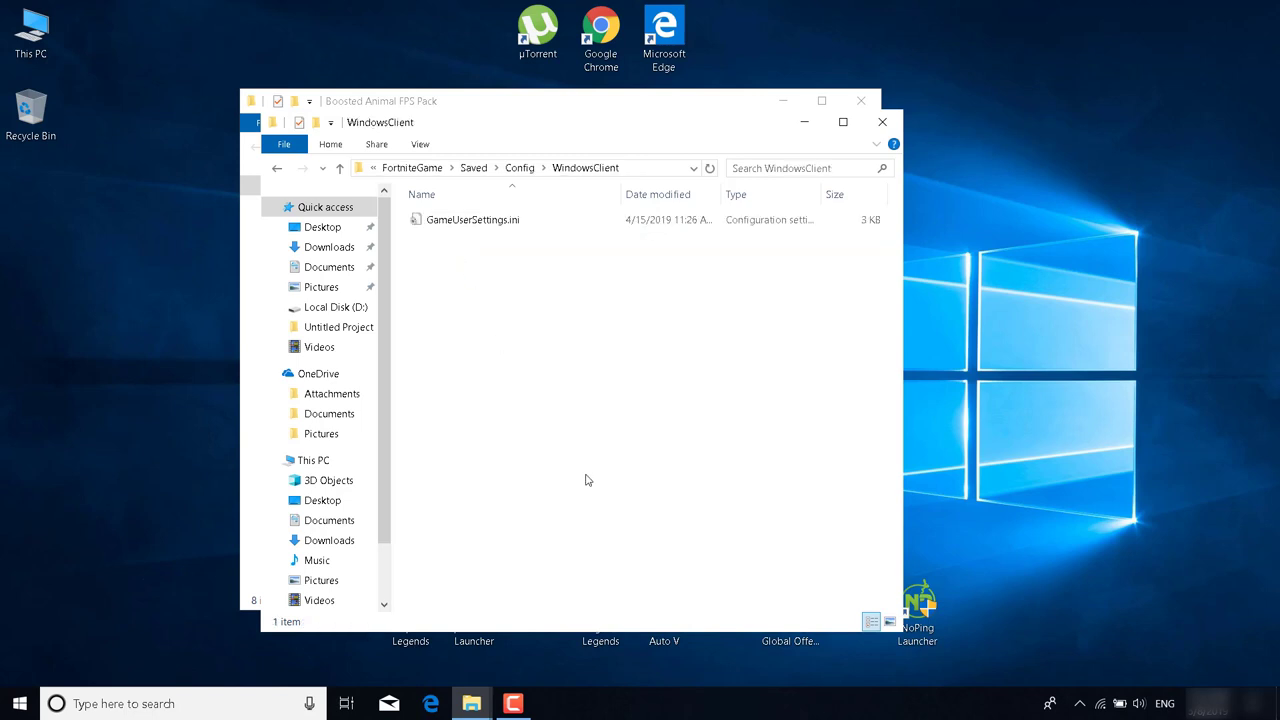
Arrange the WindowsClient and Boosted Animal FPS Pack folder windows side by side
drag(533, 135, 910, 151)
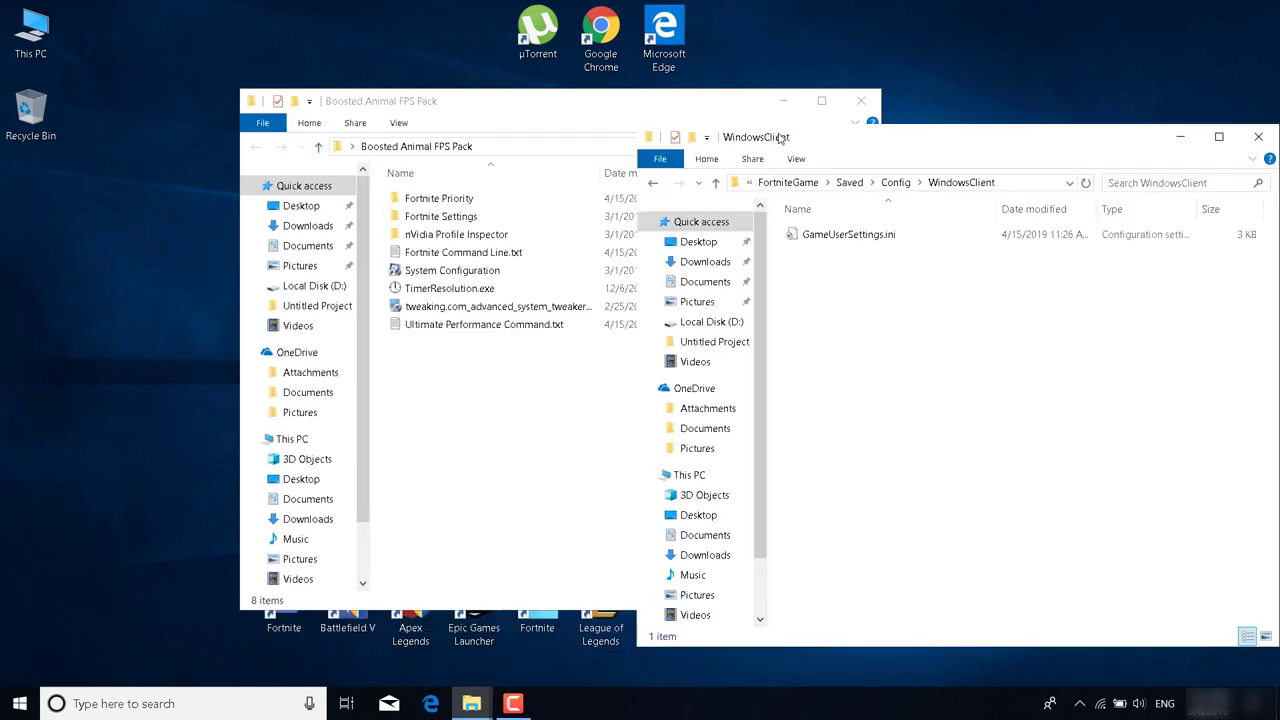
click(552, 104)
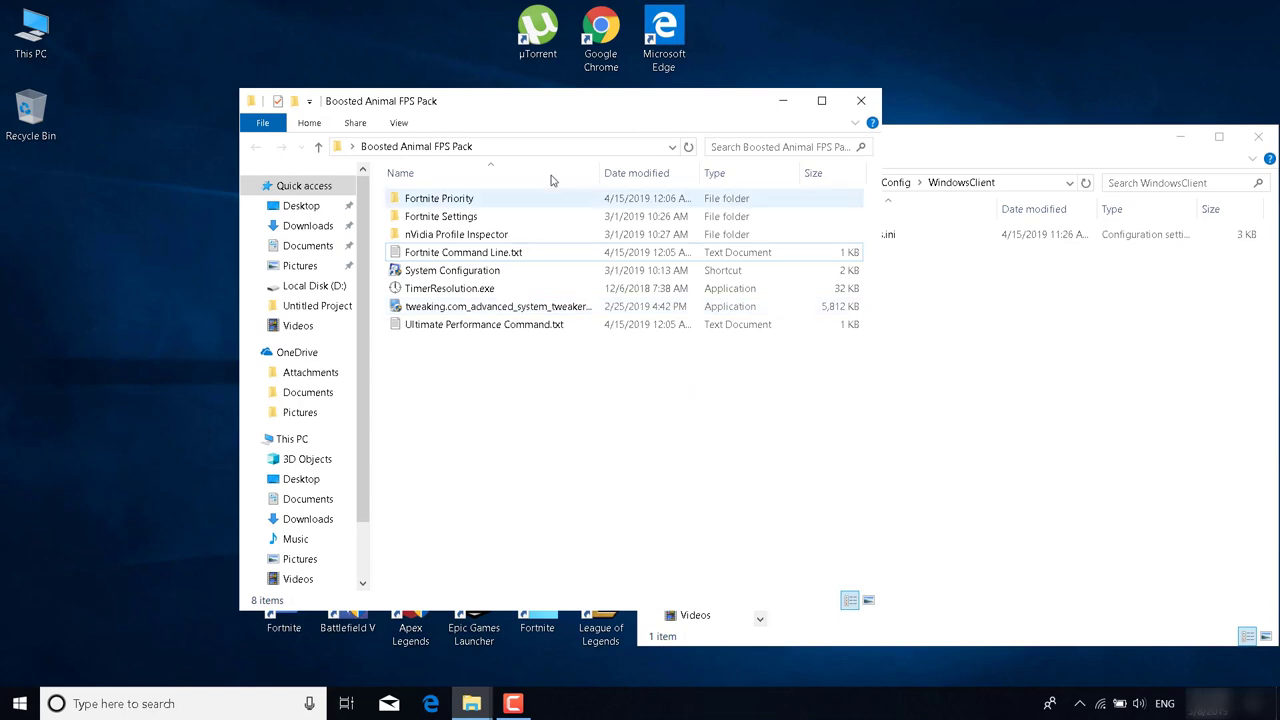
drag(529, 111, 372, 118)
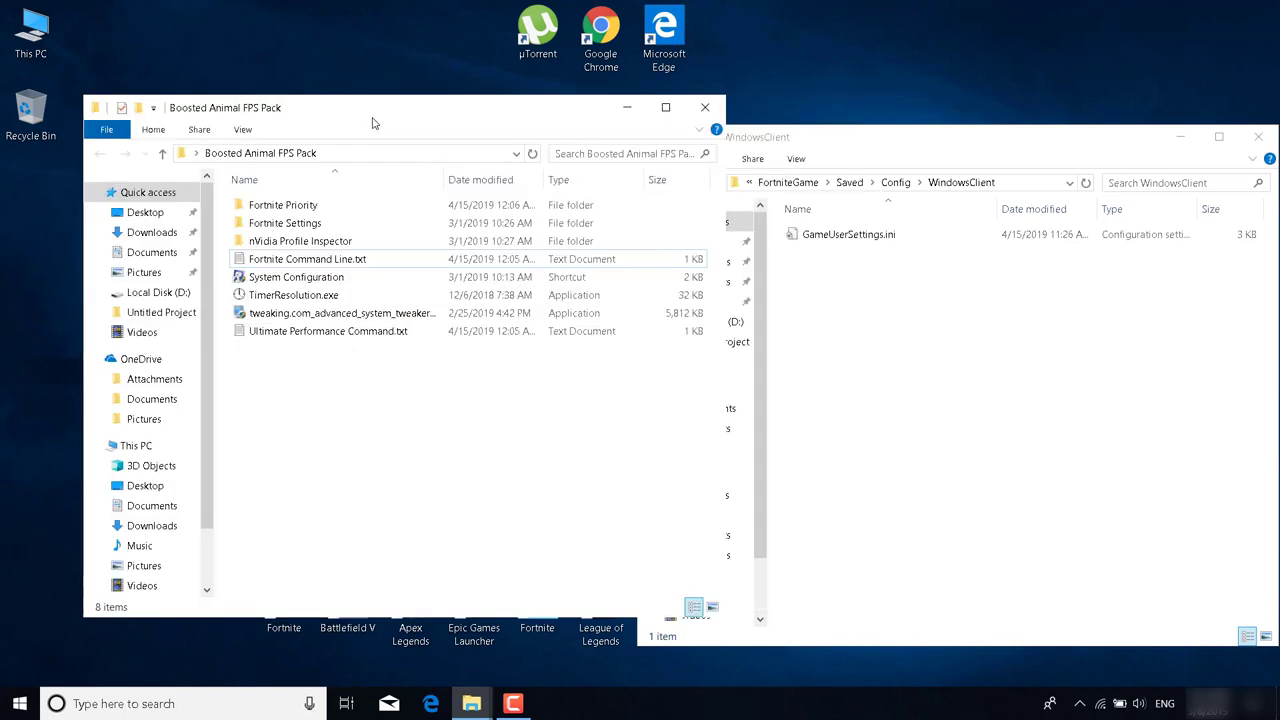
In the Boosted Animal FPS Pack, open Fortnite Settings > Nvidia FPS Settings > GTX 1050 > Low
double_click(290, 223)
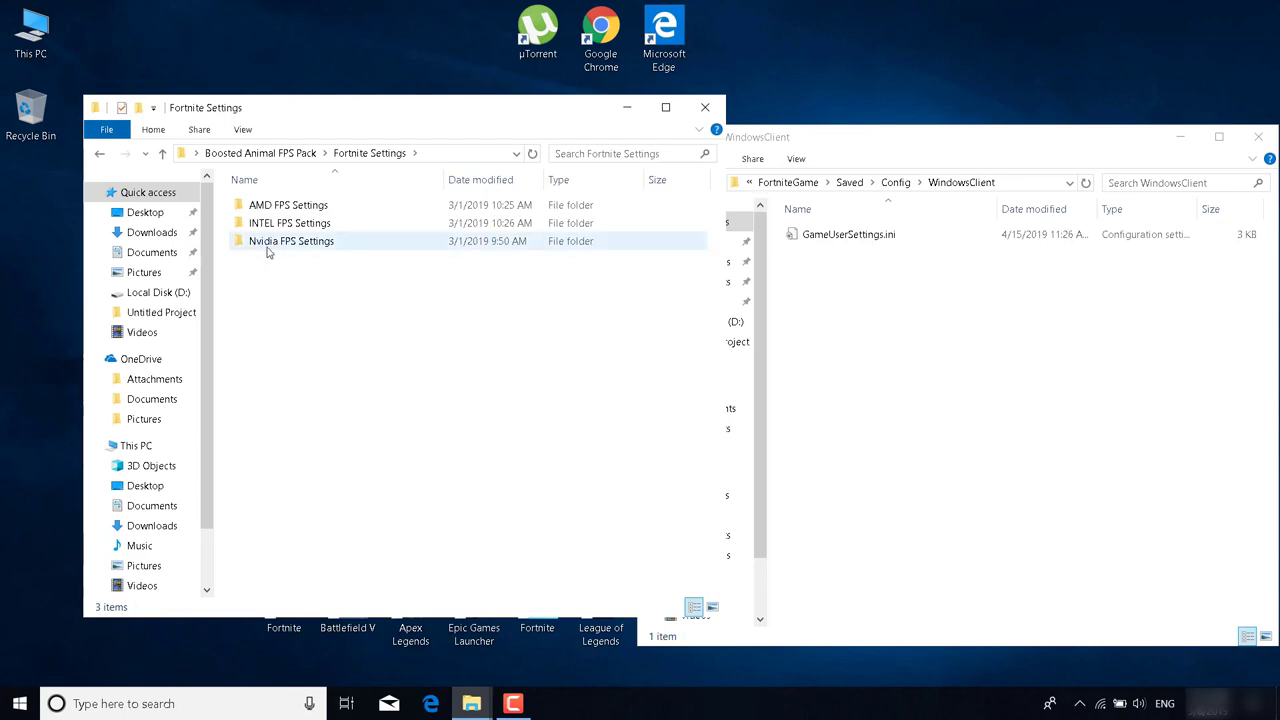
double_click(308, 244)
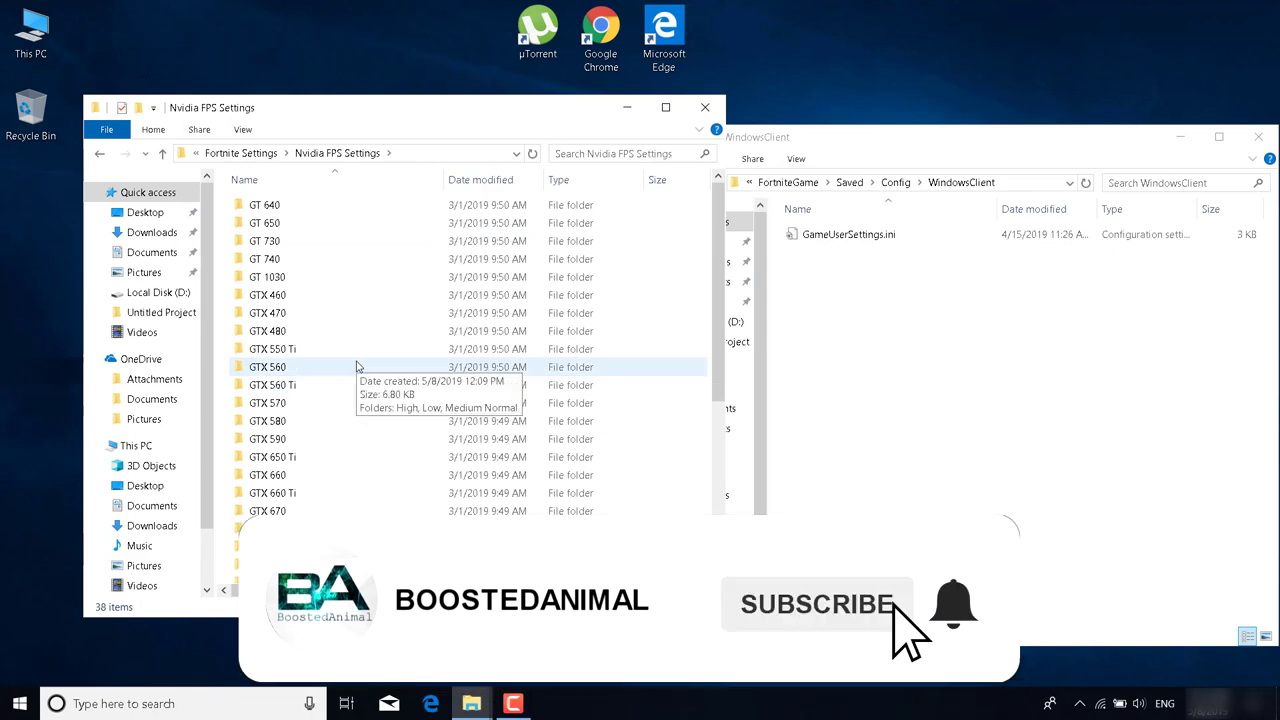
scroll(353, 370, down, 2)
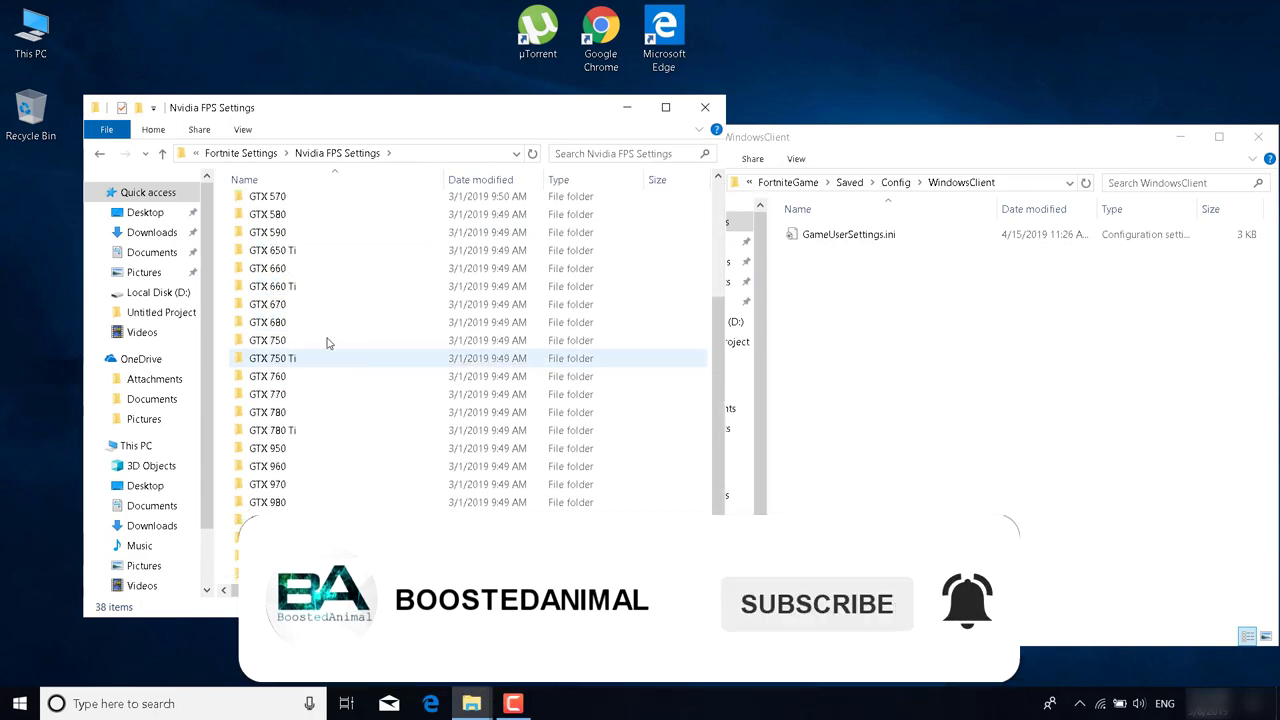
scroll(323, 343, down, 4)
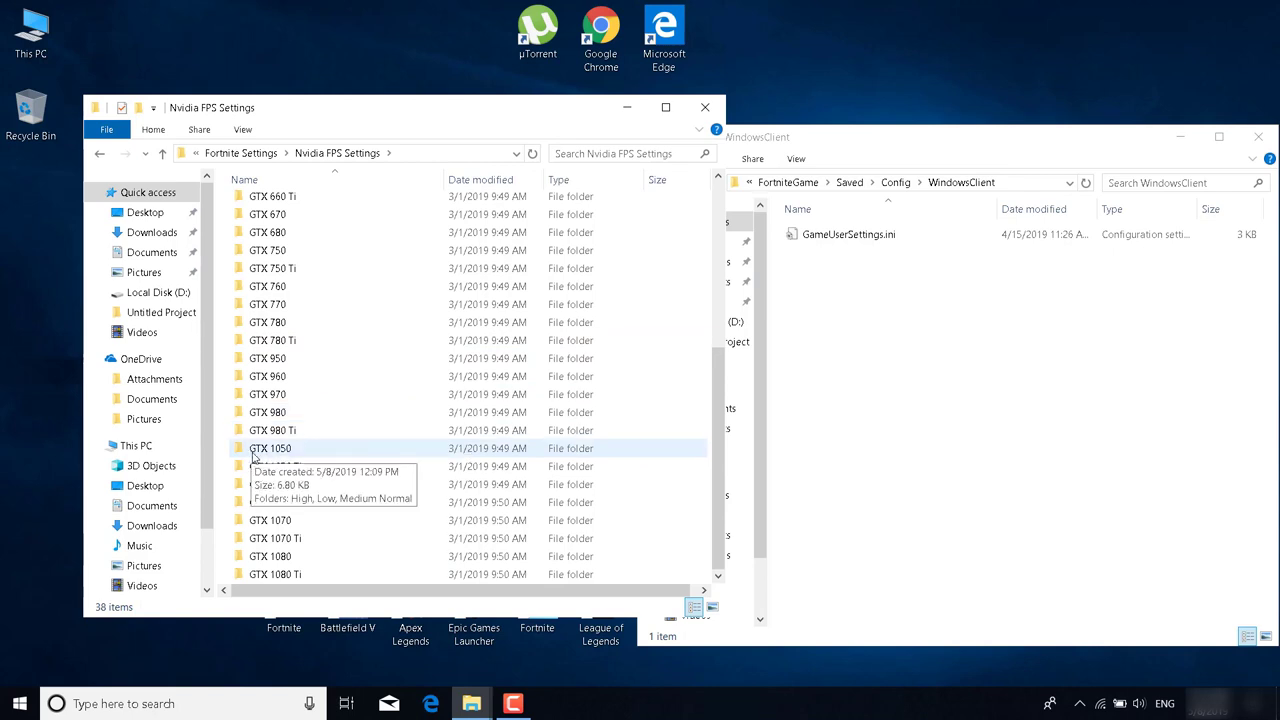
double_click(286, 456)
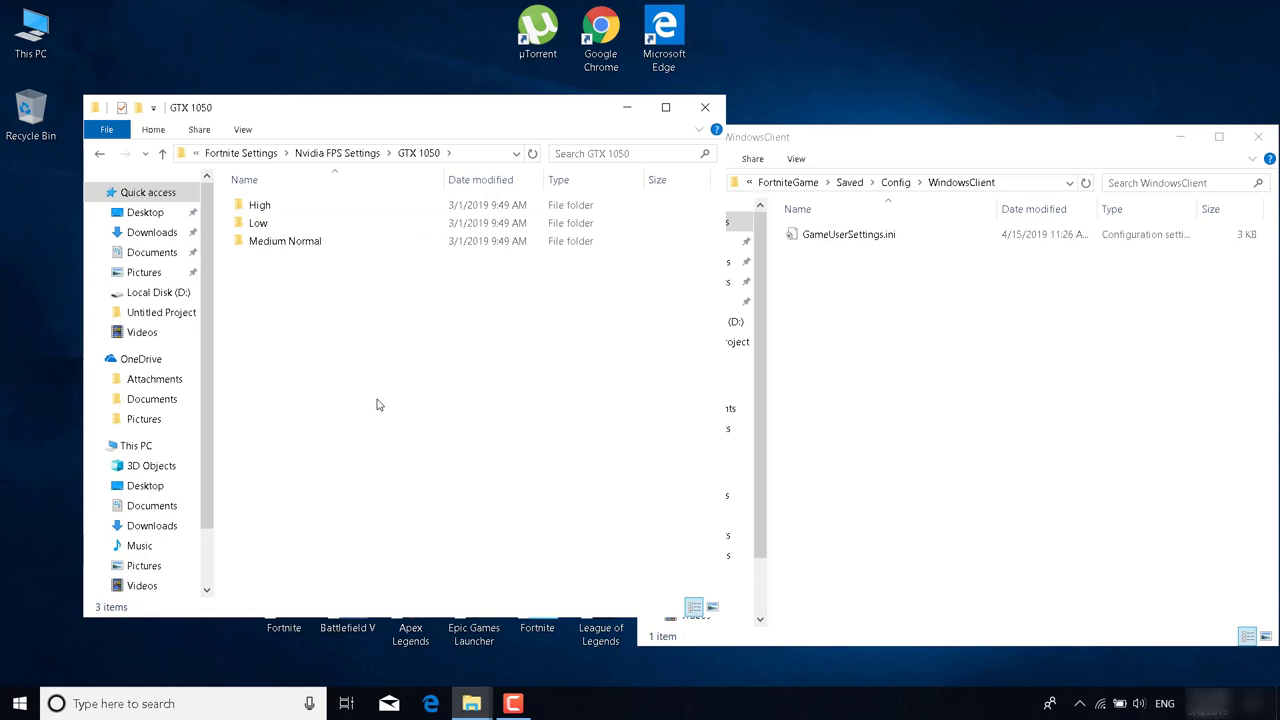
double_click(264, 223)
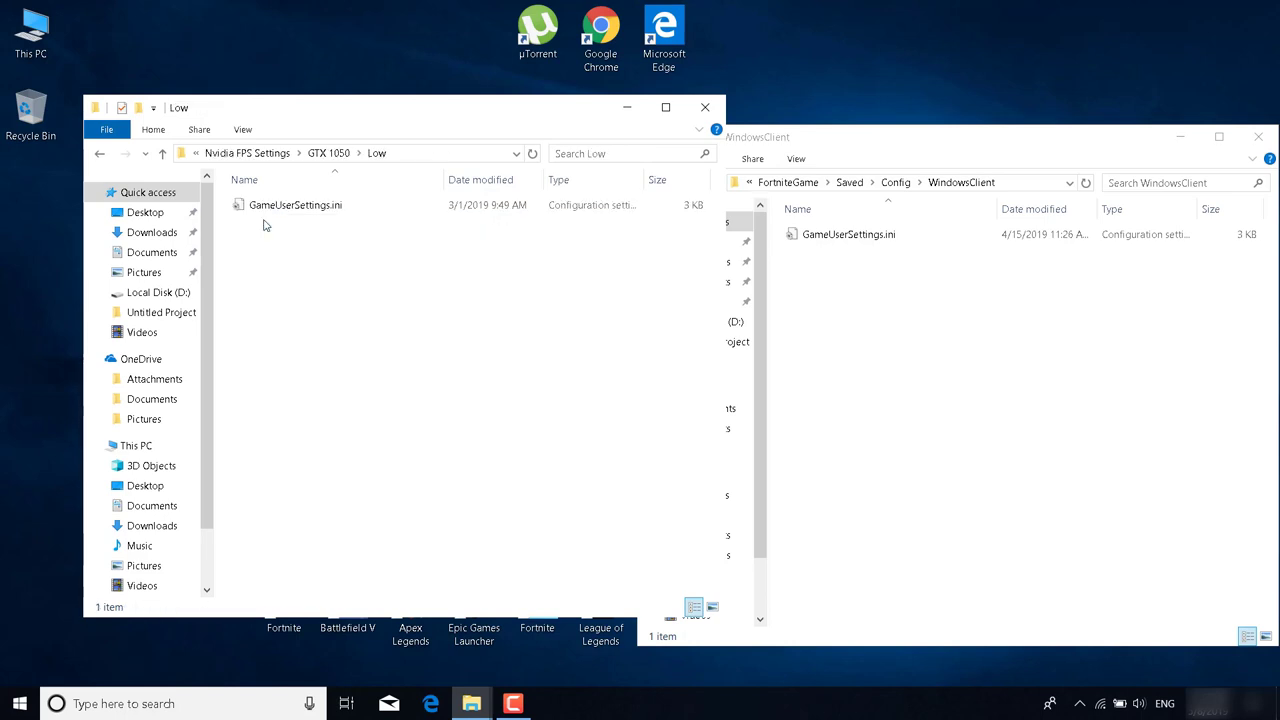
Copy GameUserSettings.ini from the Low folder into WindowsClient, replacing the existing file
key(ctrl+a)
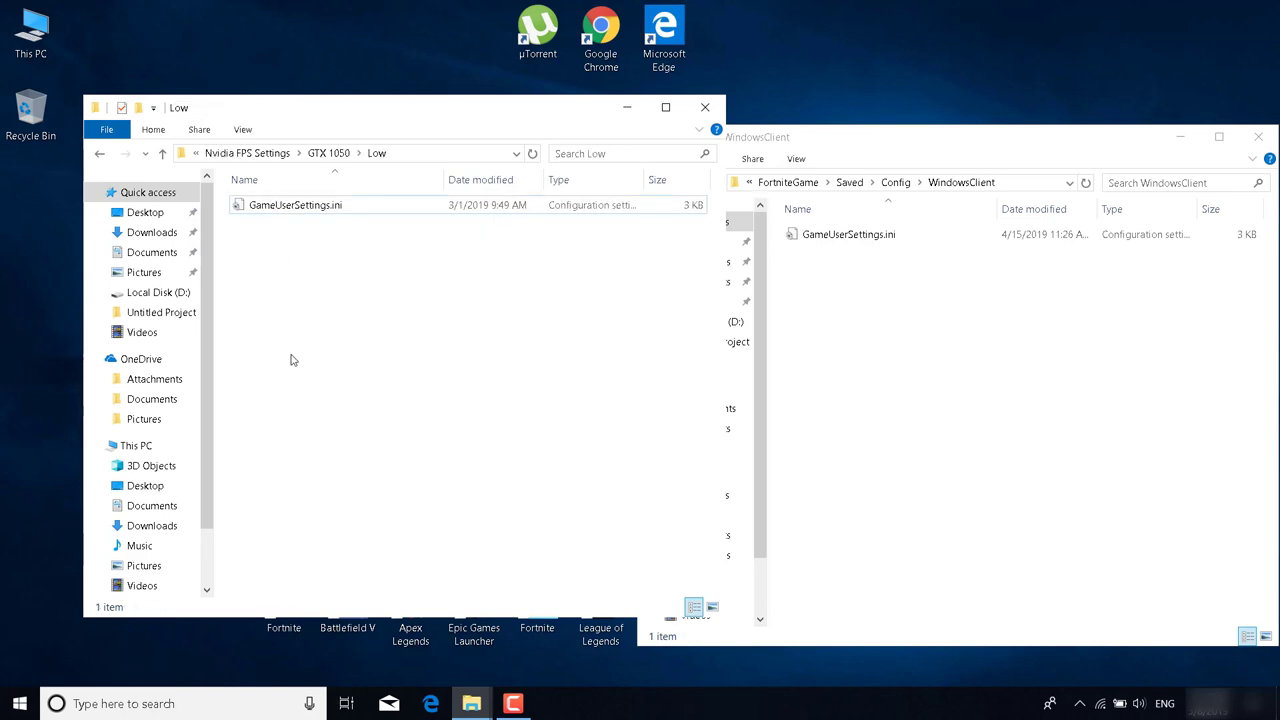
click(280, 208)
right_click(280, 208)
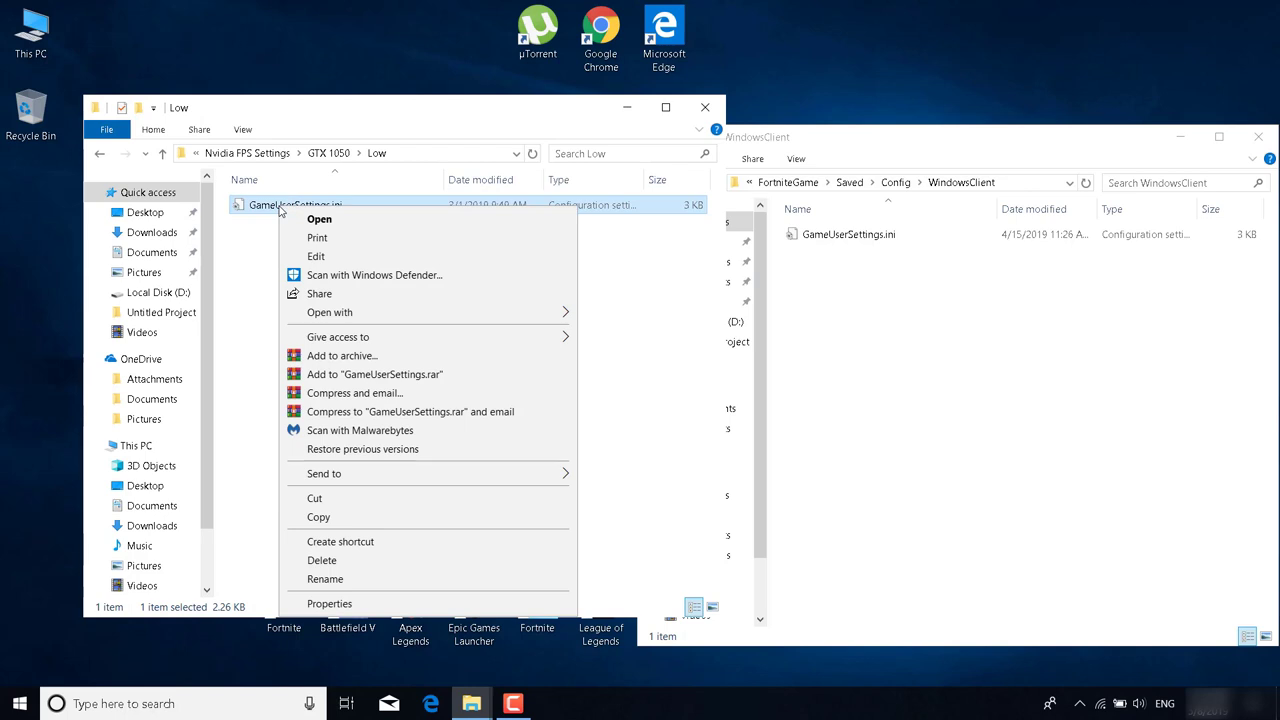
click(343, 517)
click(936, 353)
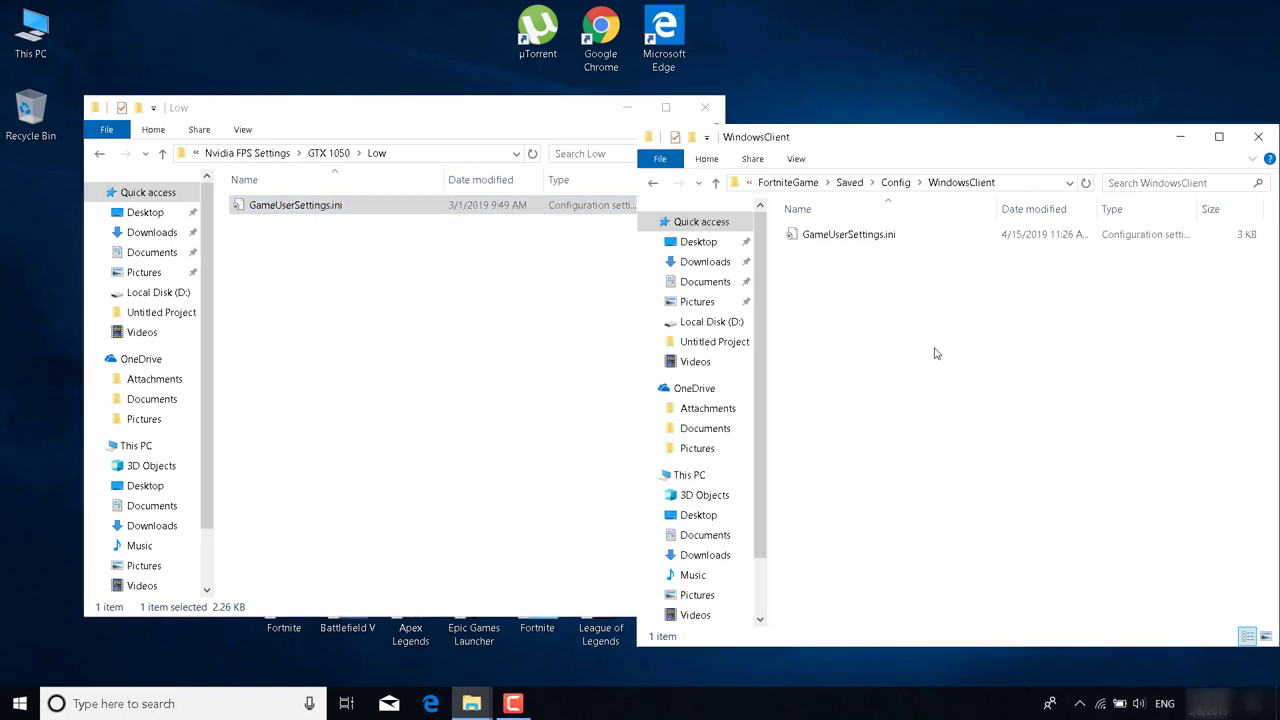
right_click(936, 353)
click(974, 466)
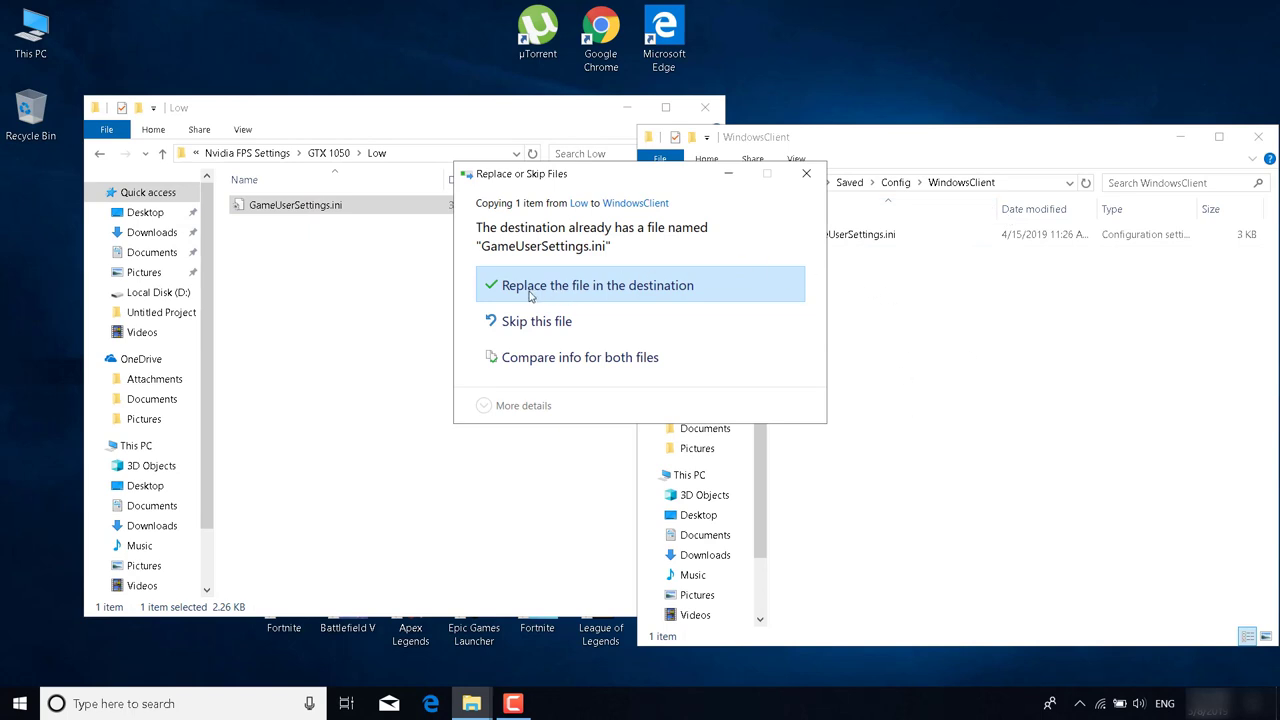
click(603, 290)
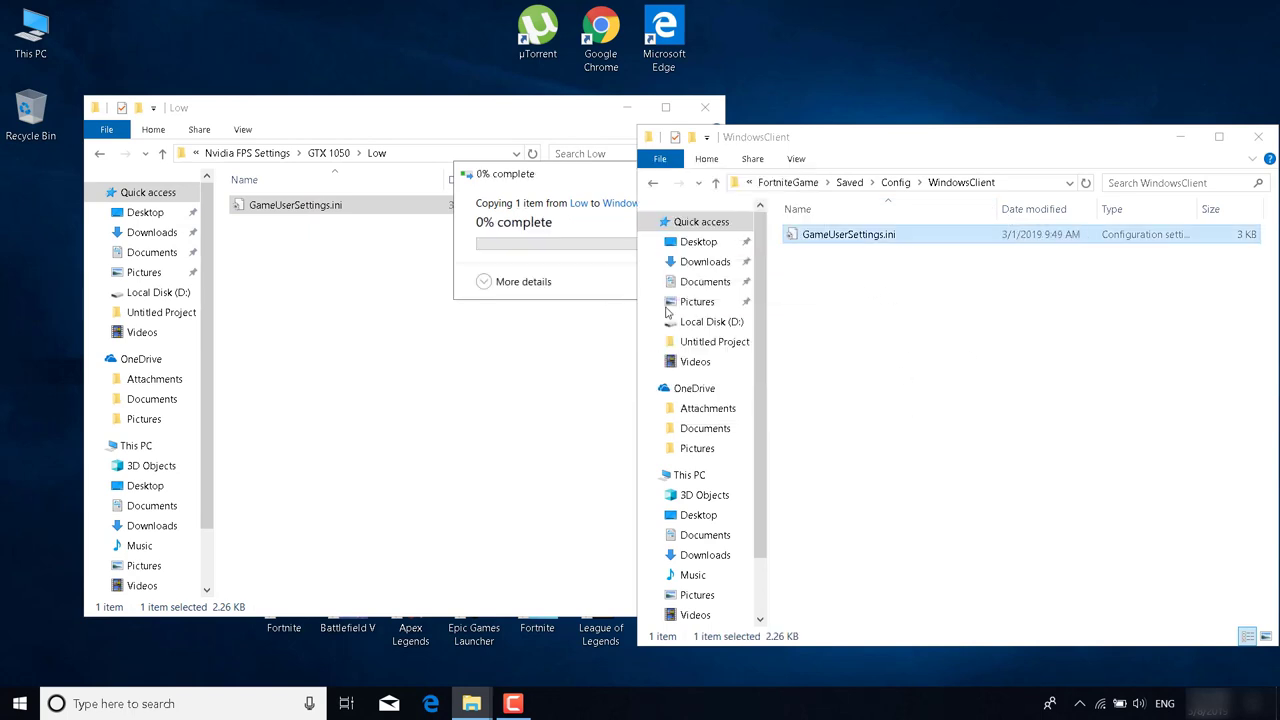
click(922, 460)
drag(878, 144, 482, 118)
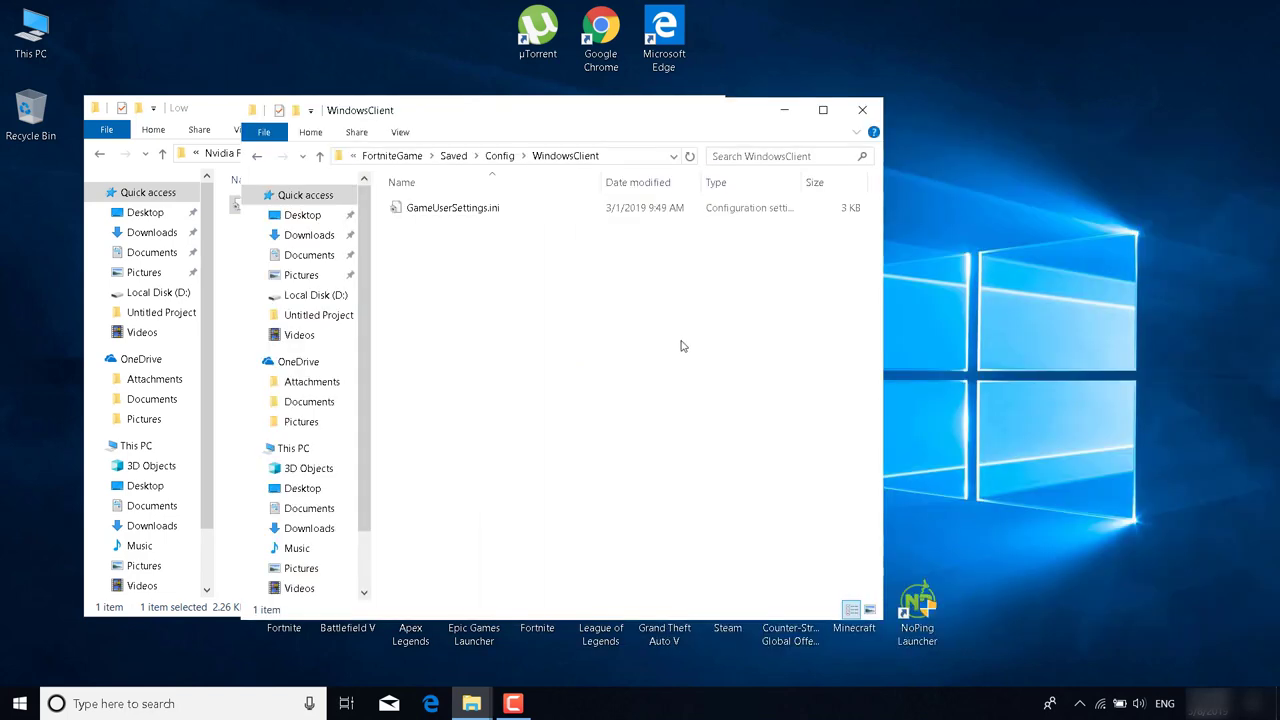
Open the GameUserSettings.ini file from WindowsClient in Notepad and maximize its window
right_click(633, 208)
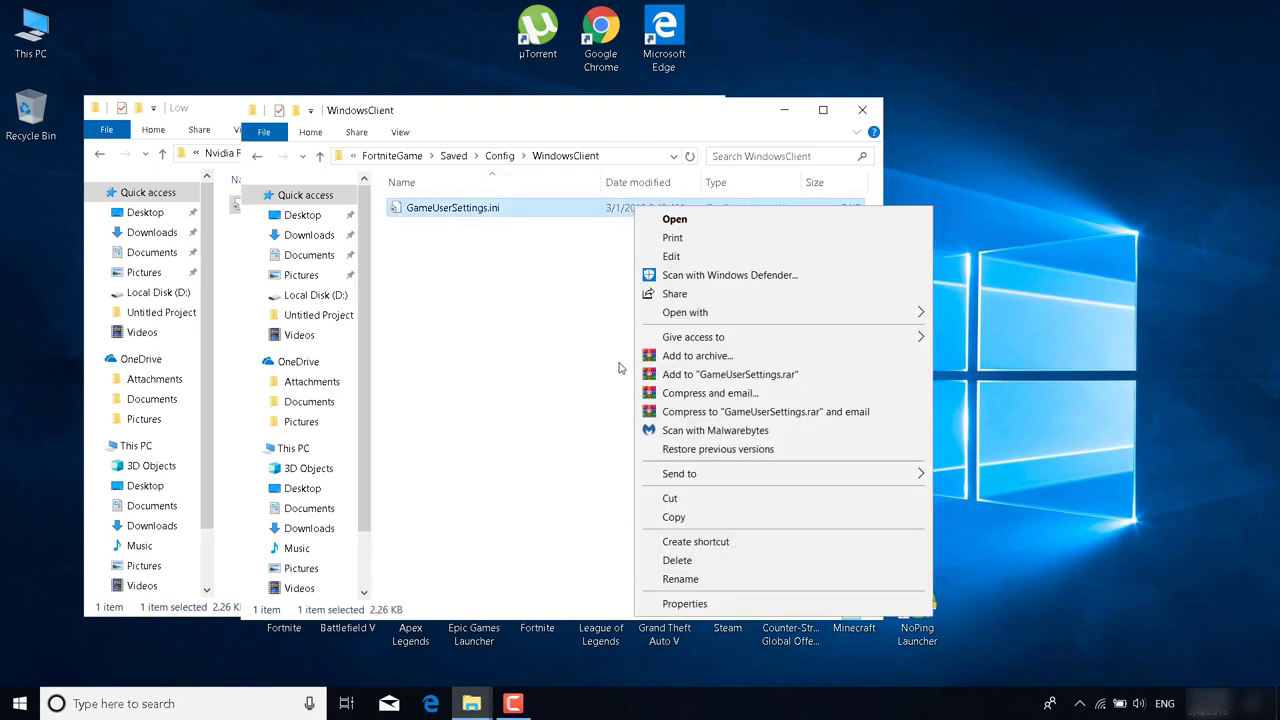
mouse_move(924, 318)
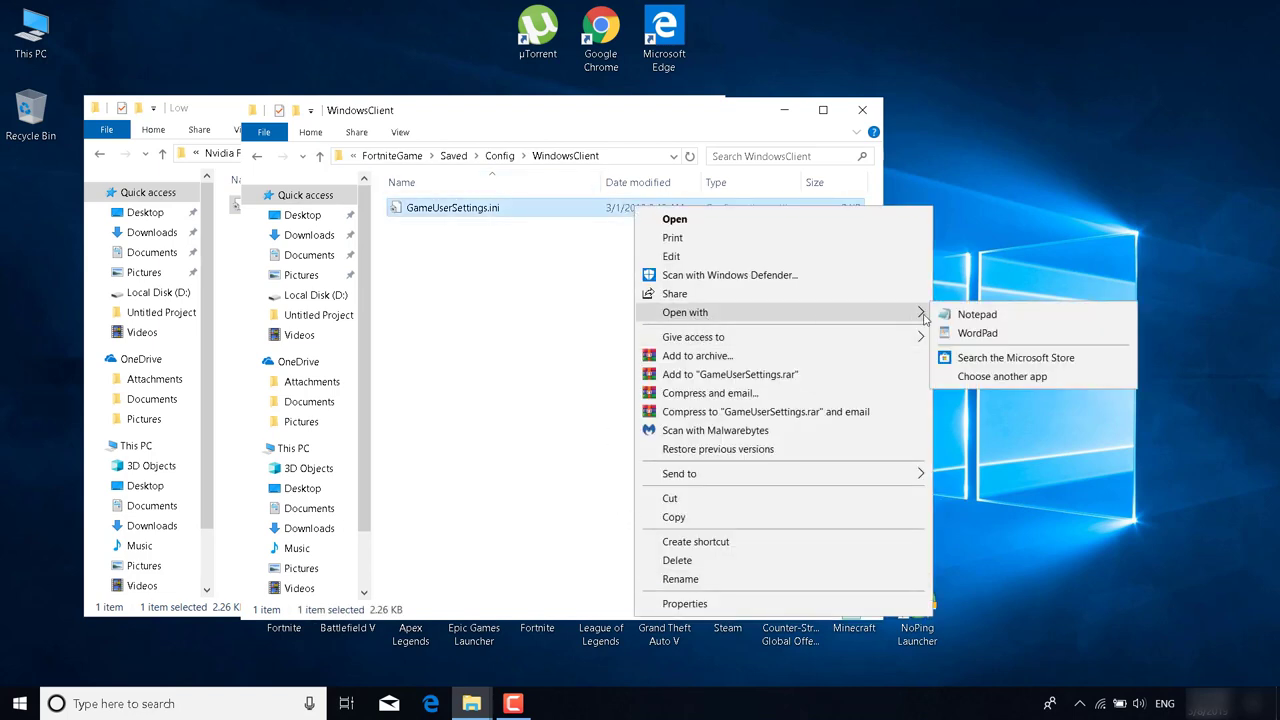
click(985, 316)
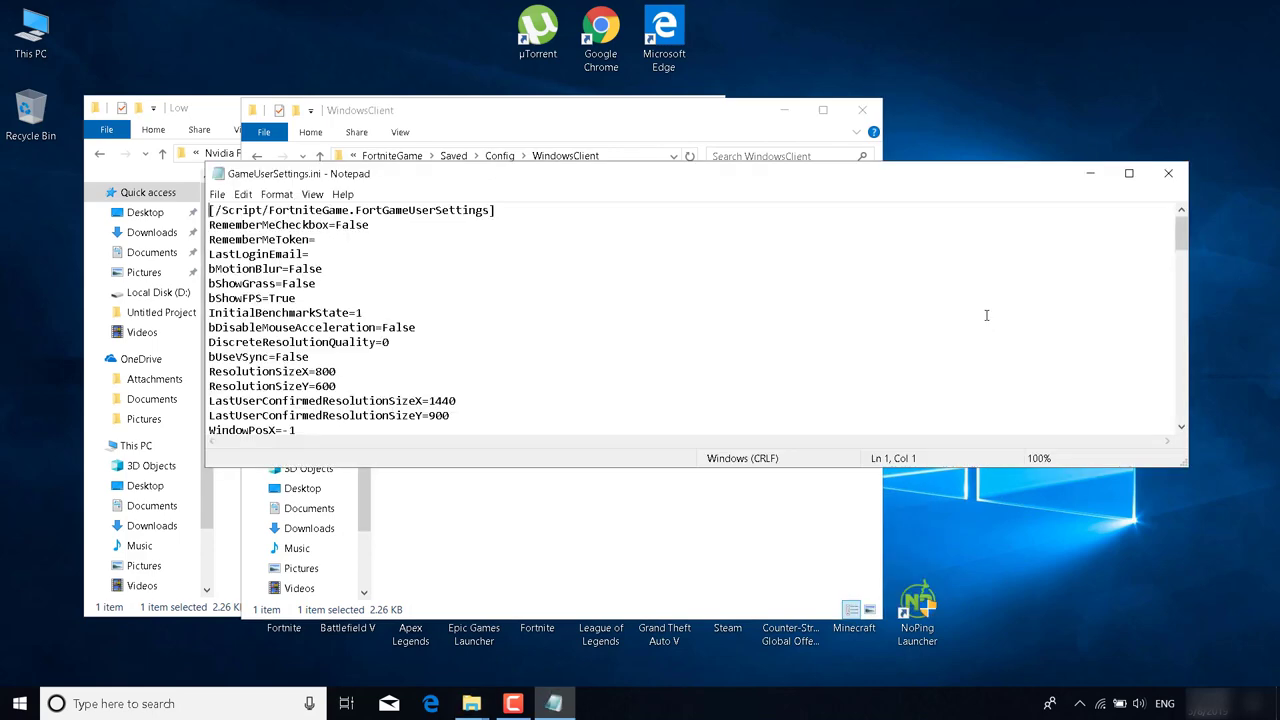
double_click(665, 178)
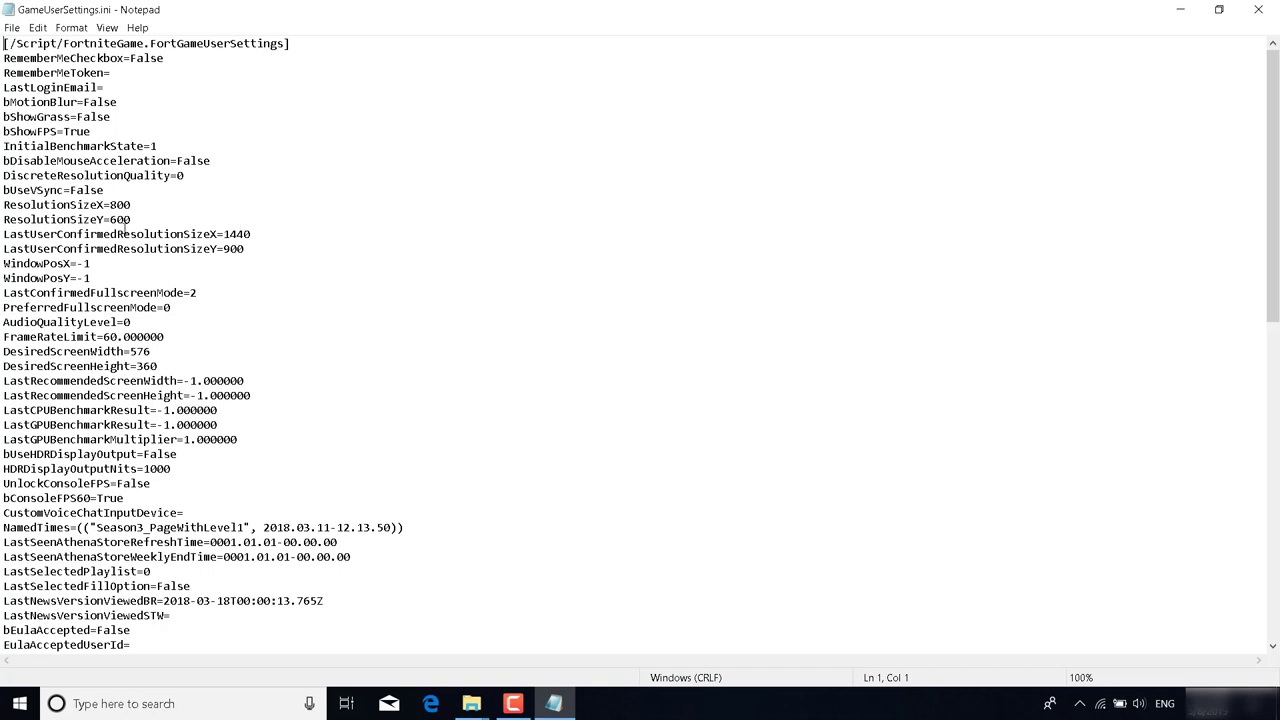
Set ResolutionSizeX to 1920 and ResolutionSizeY to 1080
drag(111, 204, 181, 206)
text(1920)
key(Tab)
drag(110, 219, 167, 221)
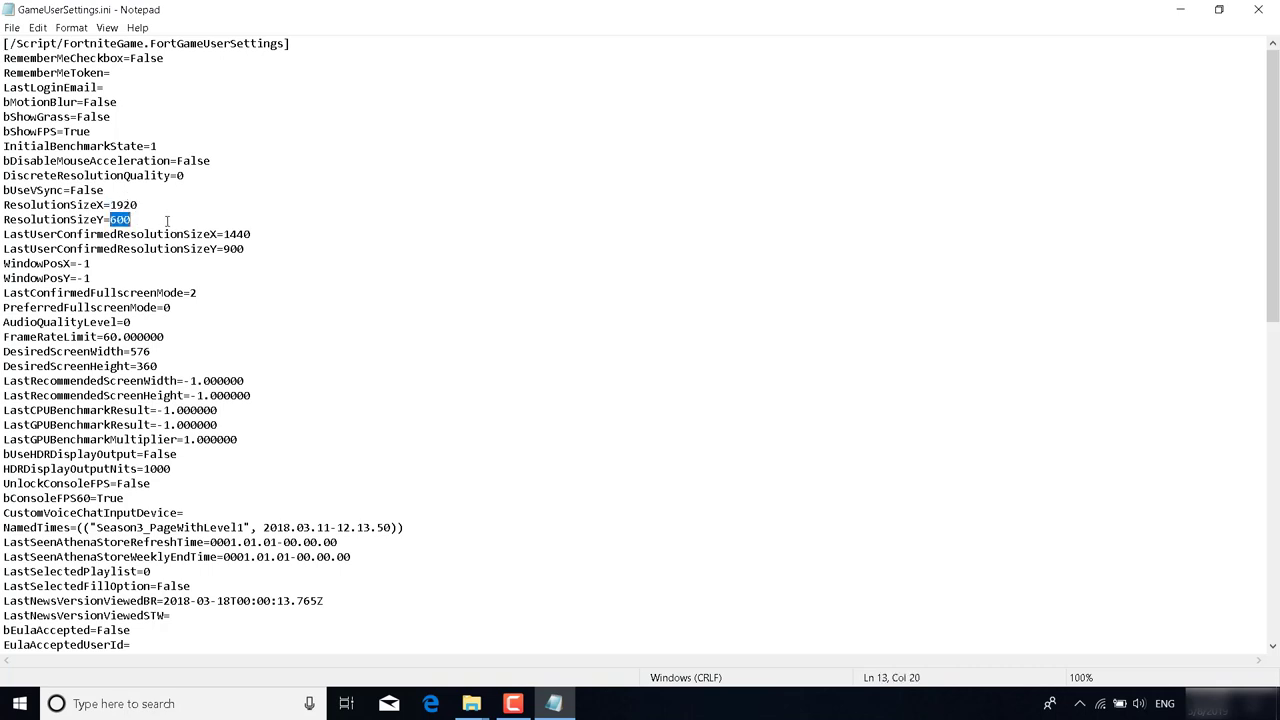
text(1080)
Set LastUserConfirmedResolutionSizeX to 1920 and LastUserConfirmedResolutionSizeY to 1080
drag(226, 233, 264, 232)
text(1920)
drag(253, 249, 226, 252)
text(1080)
Set DesiredScreenWidth to 1920 and DesiredScreenHeight to 1080
click(130, 351)
drag(130, 351, 172, 351)
text(1920)
drag(137, 366, 160, 366)
text(1080)
Set sg.ResolutionQuality in the ScalabilityGroups section to 100
scroll(300, 330, down, 4)
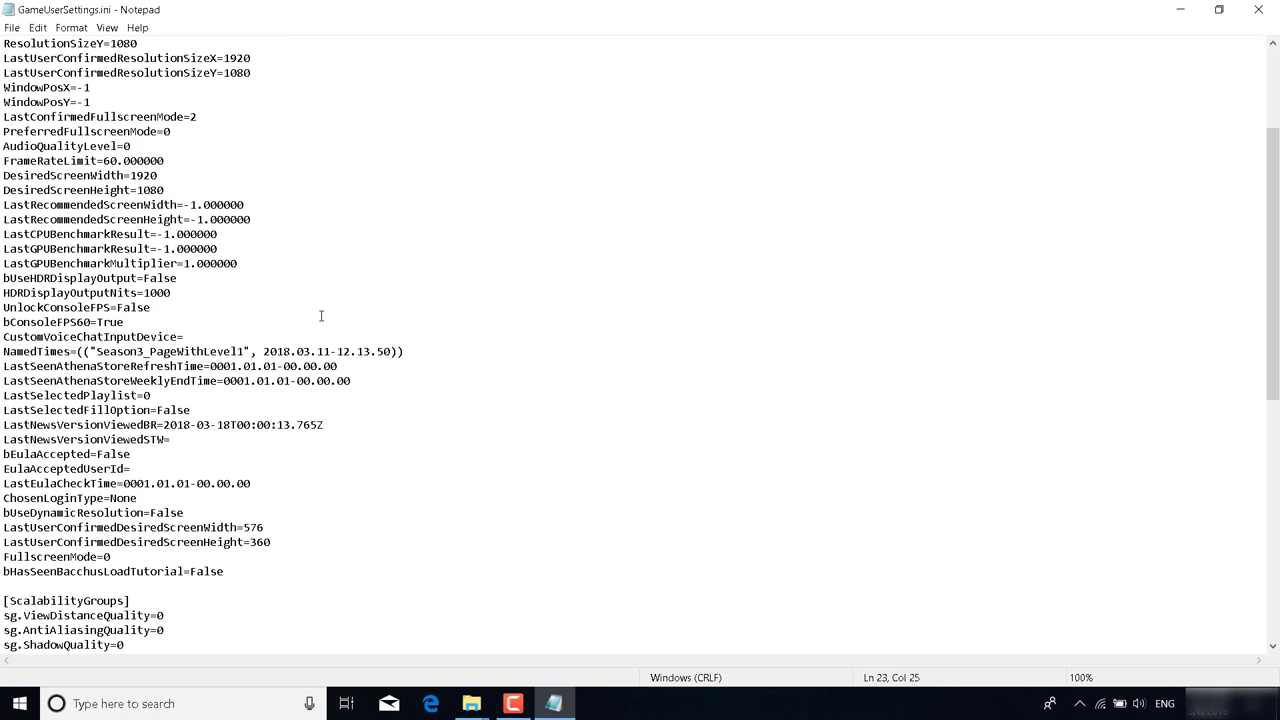
scroll(320, 362, down, 5)
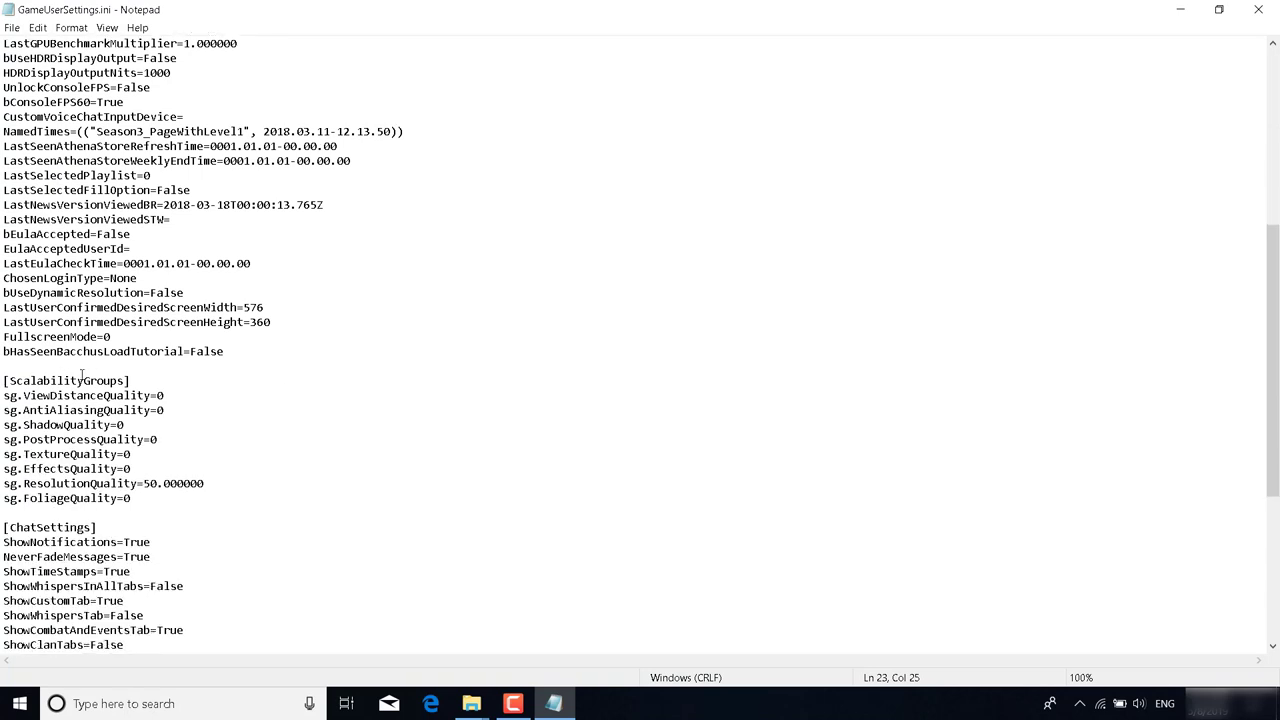
scroll(228, 425, down, 1)
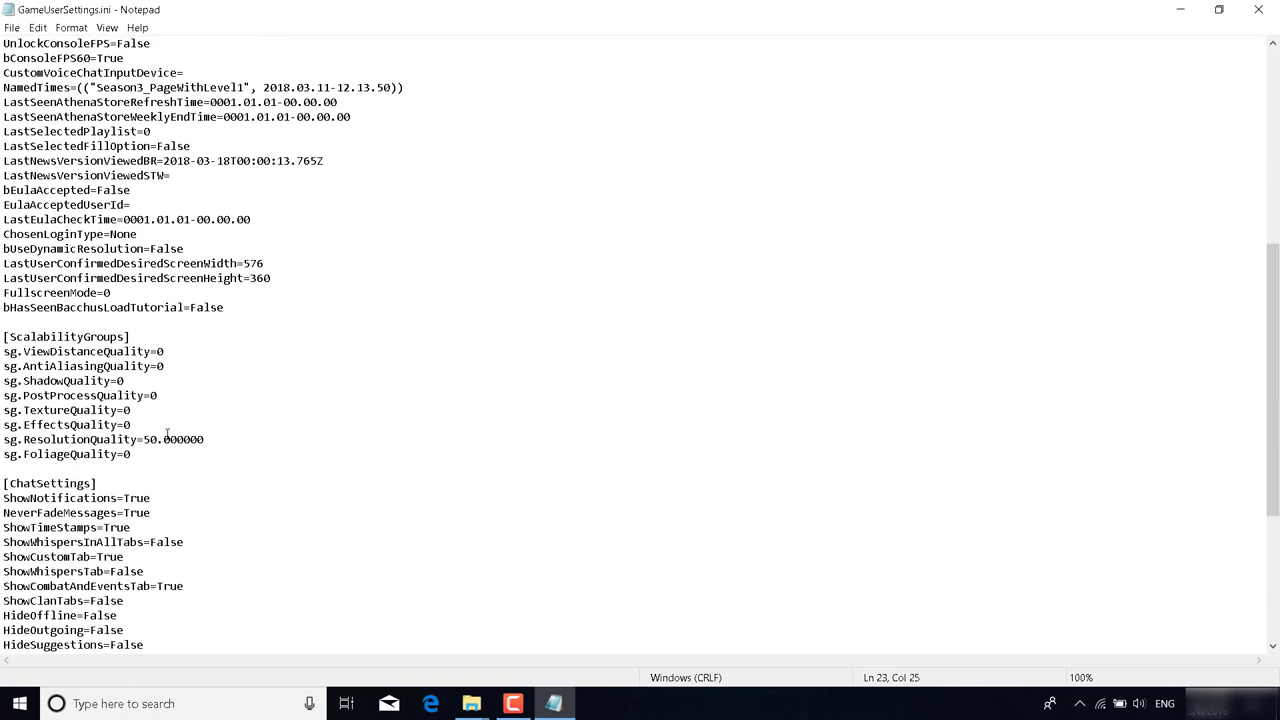
drag(151, 440, 144, 440)
text(10)
click(172, 429)
Set the FrameRateLimit value to 1000.000000 in the game user settings section
scroll(480, 363, up, 3)
scroll(393, 500, up, 2)
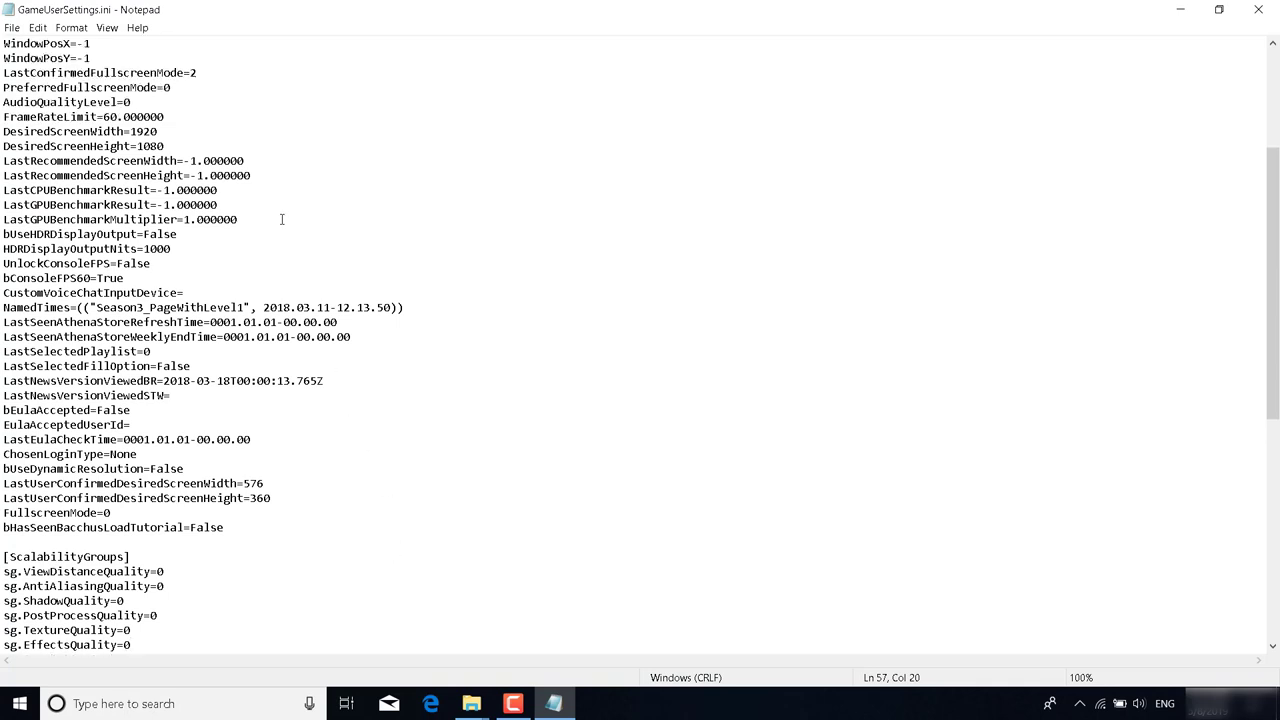
scroll(249, 171, up, 2)
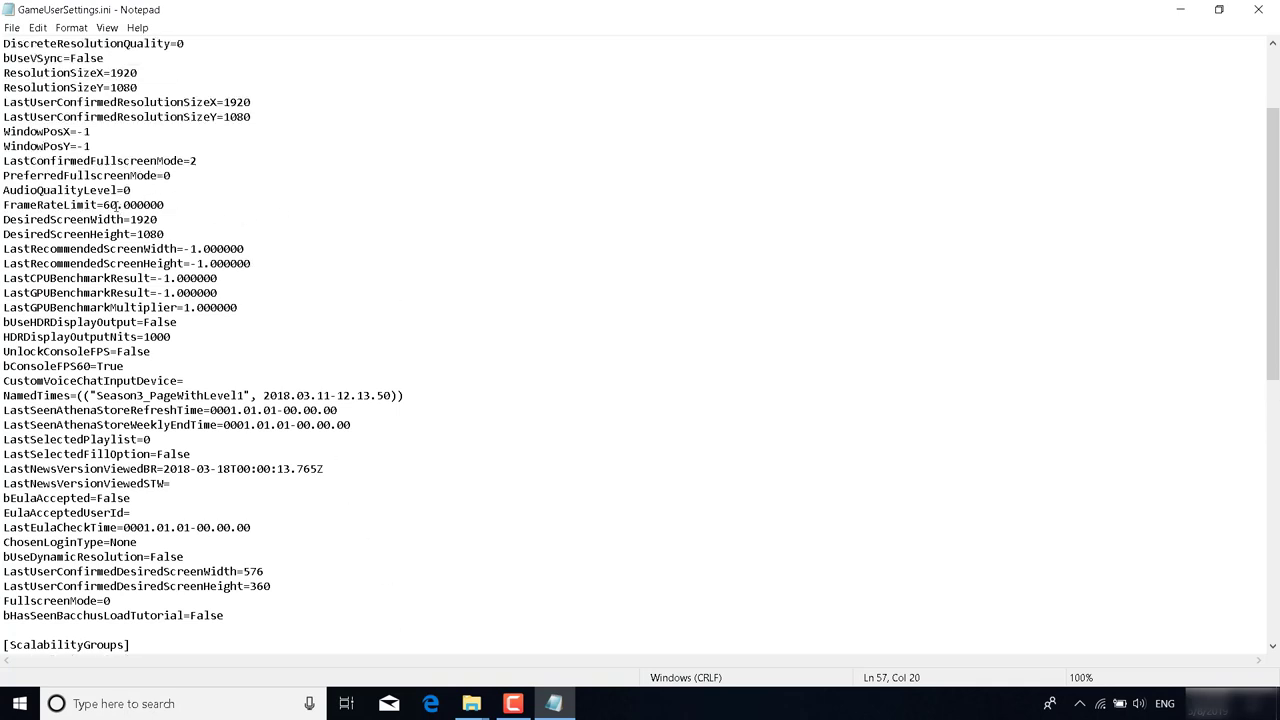
drag(117, 206, 103, 206)
text(1000)
click(363, 293)
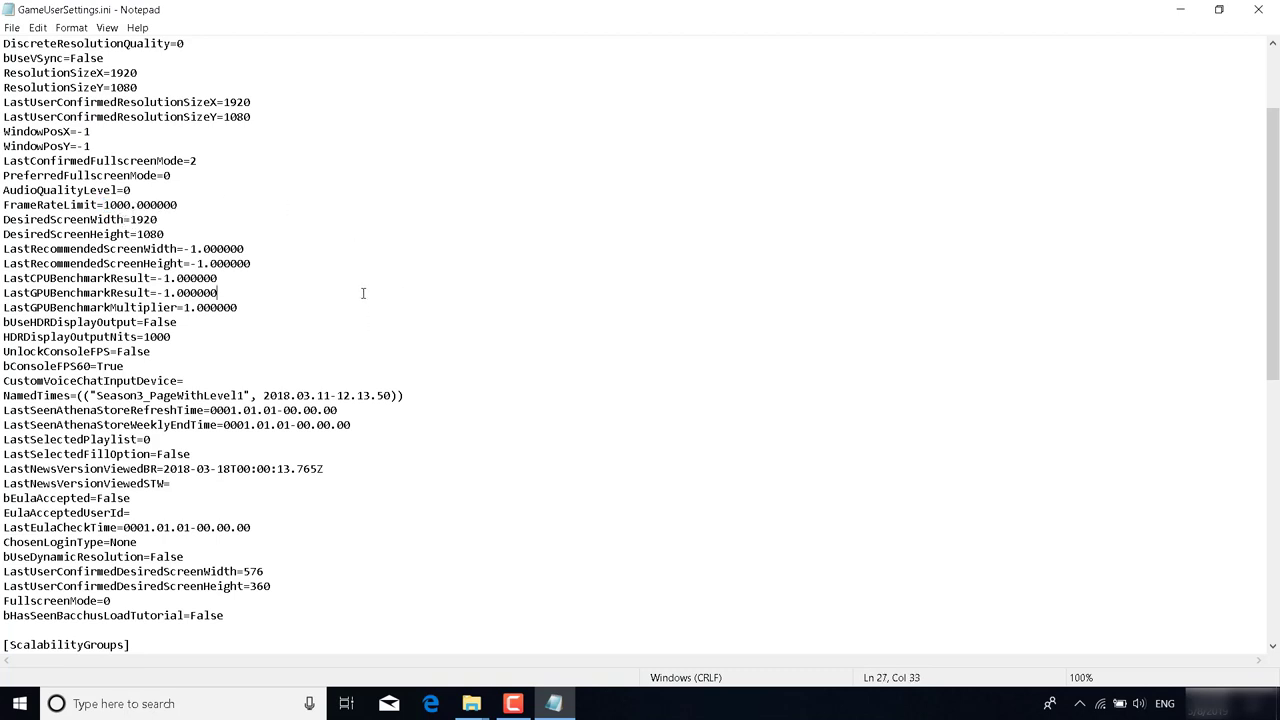
Save the edited GameUserSettings.ini and close Notepad
click(12, 27)
click(61, 82)
click(1272, 8)
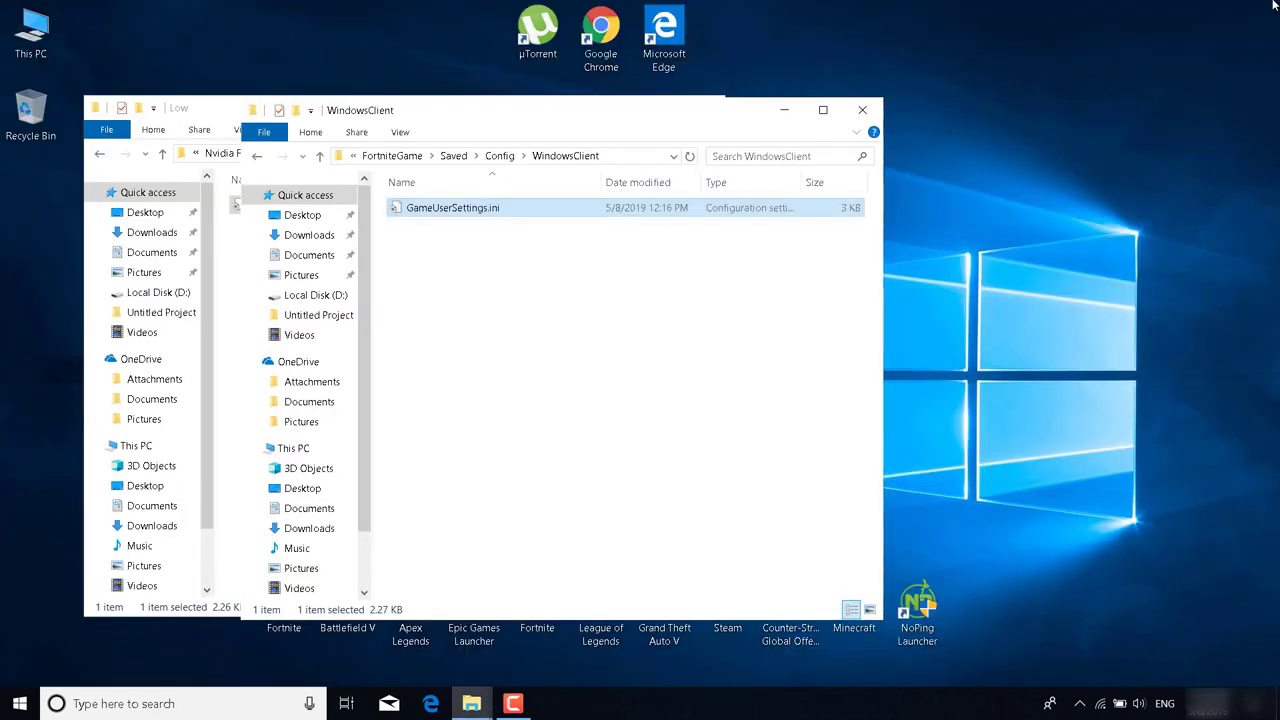
Set the GameUserSettings.ini file in the WindowsClient folder to read-only and close that folder window
right_click(678, 214)
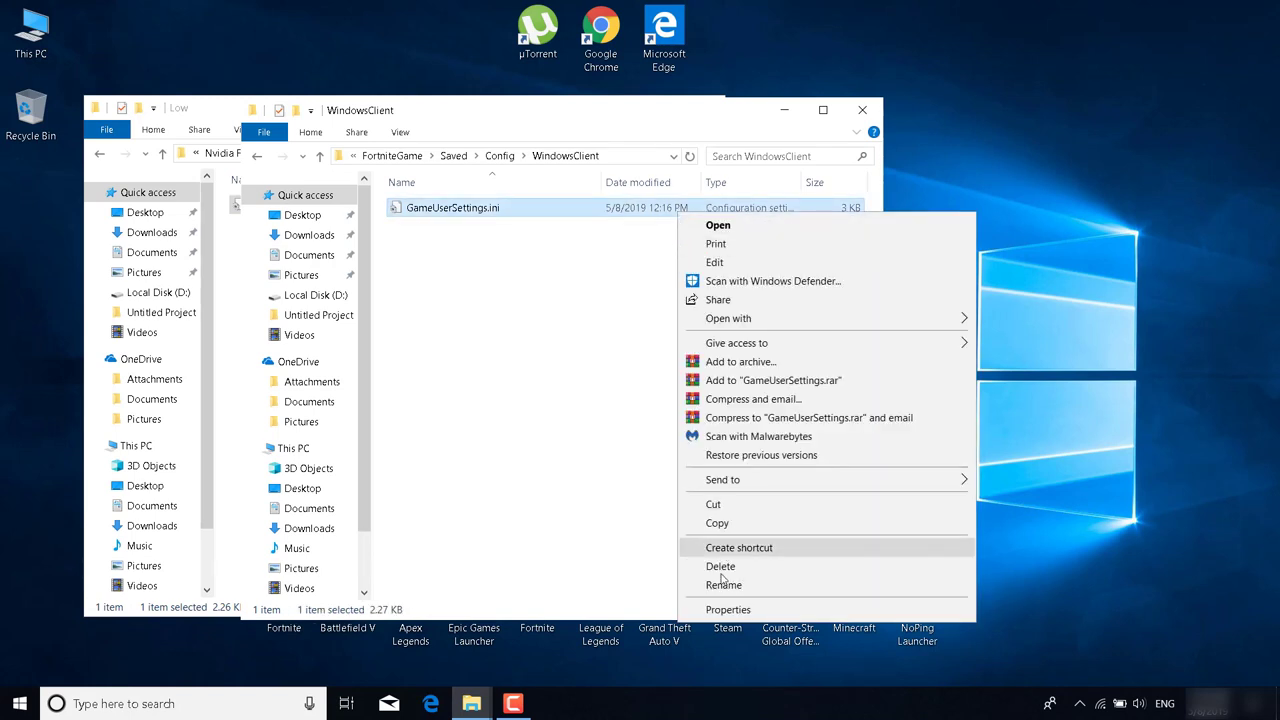
click(728, 609)
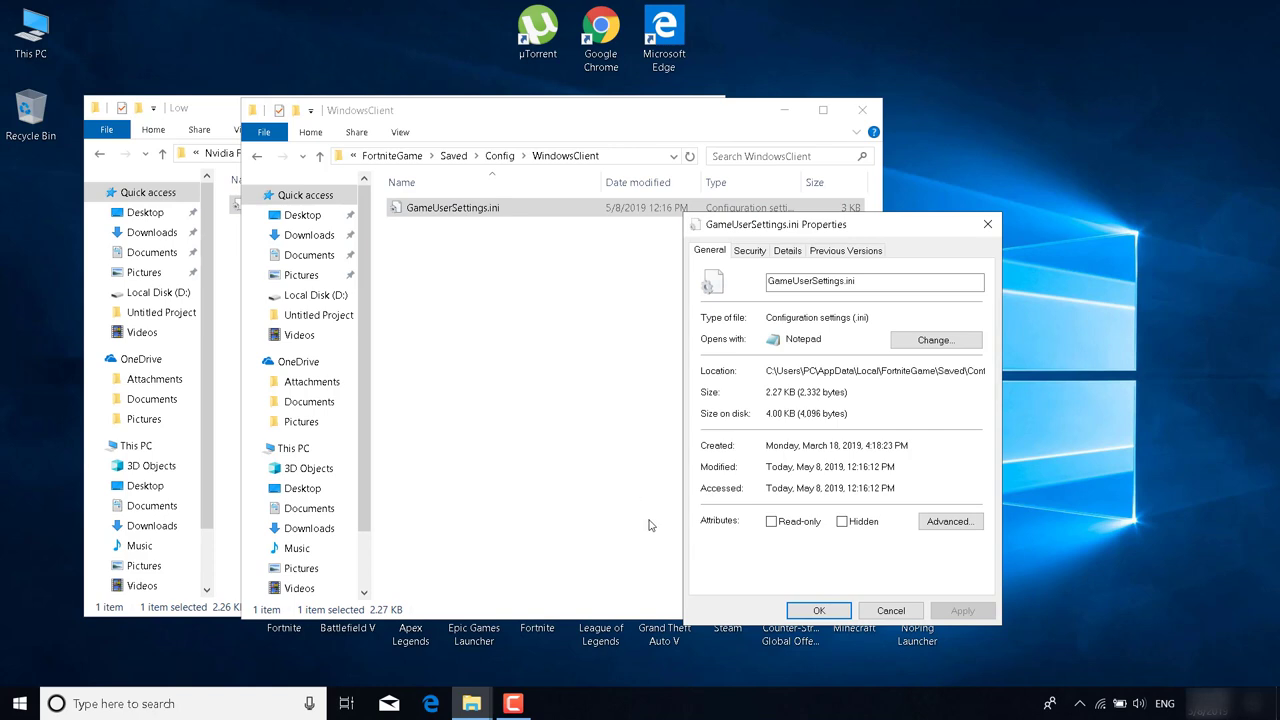
click(773, 525)
click(818, 611)
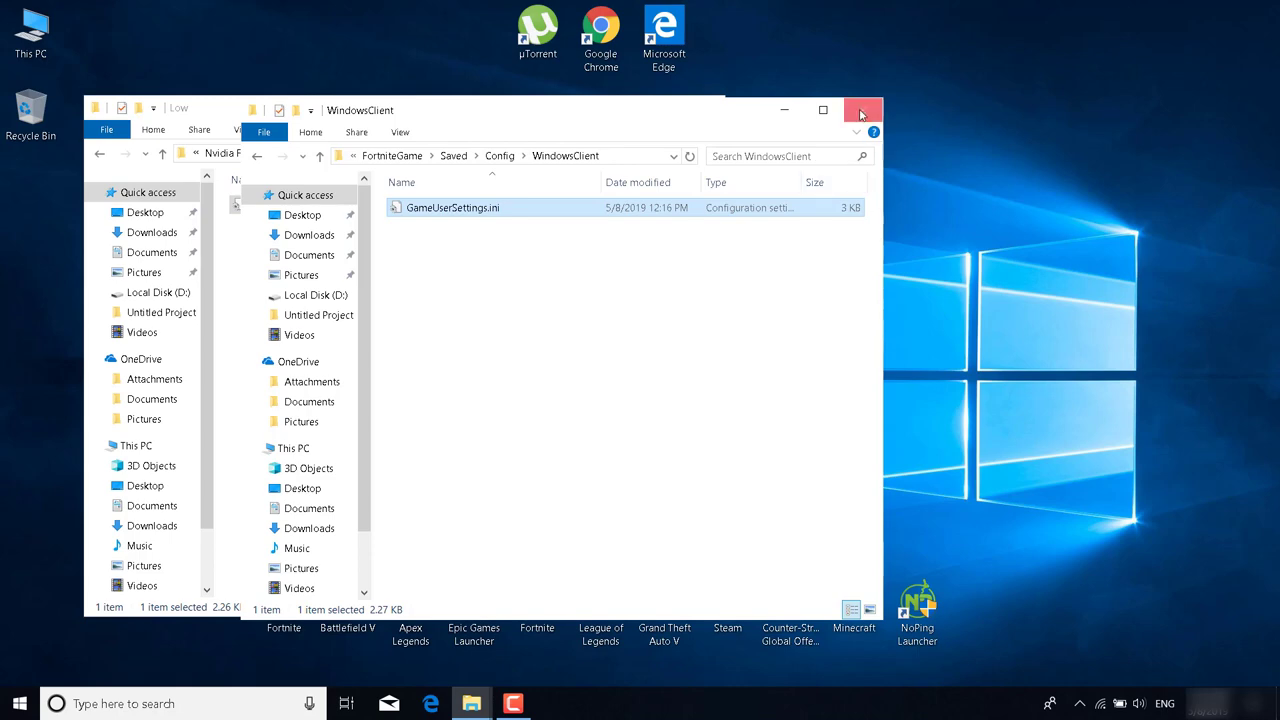
click(862, 109)
Go from the Low folder back up to Boosted Animal FPS Pack and open Ultimate Performance Command.txt
drag(595, 113, 878, 110)
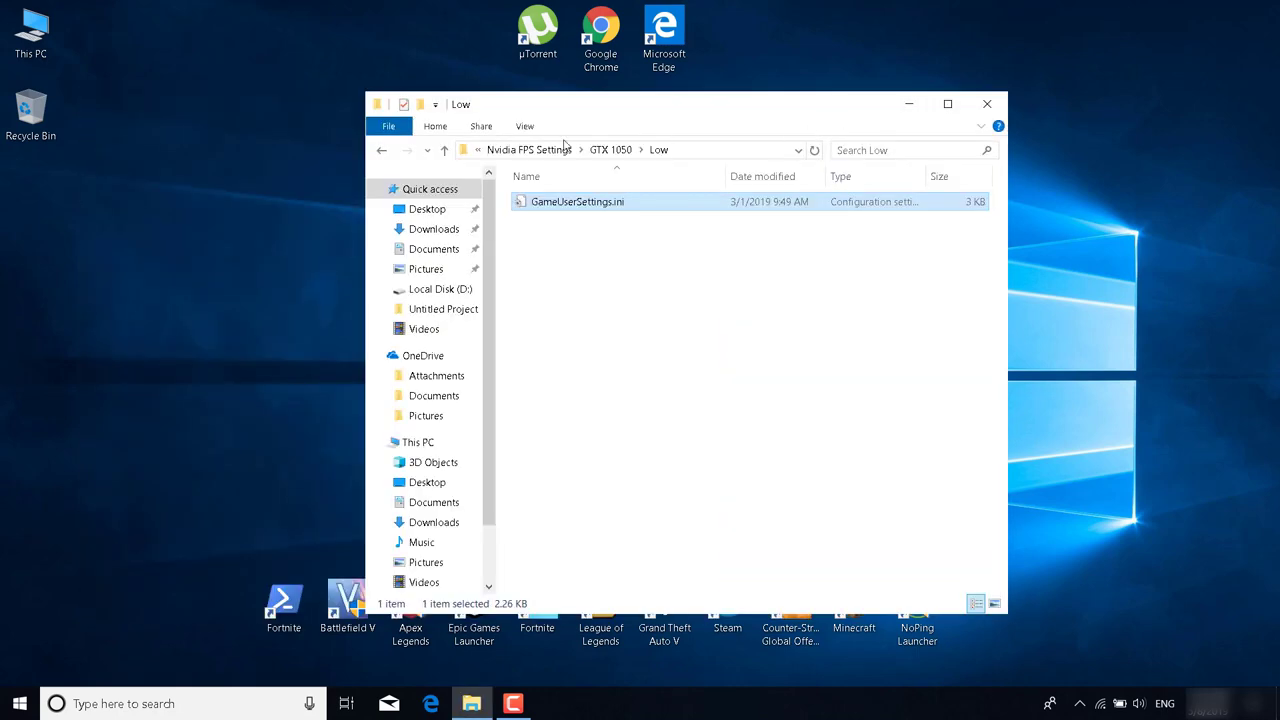
click(525, 152)
click(525, 150)
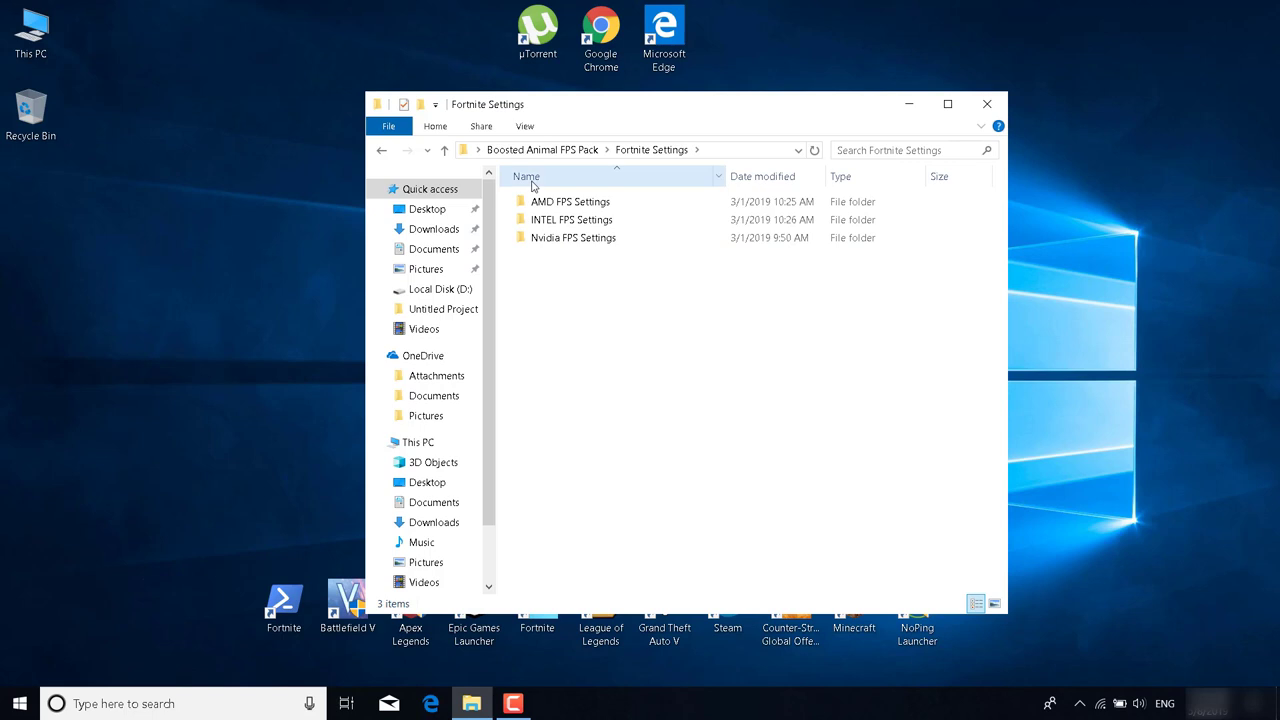
click(500, 150)
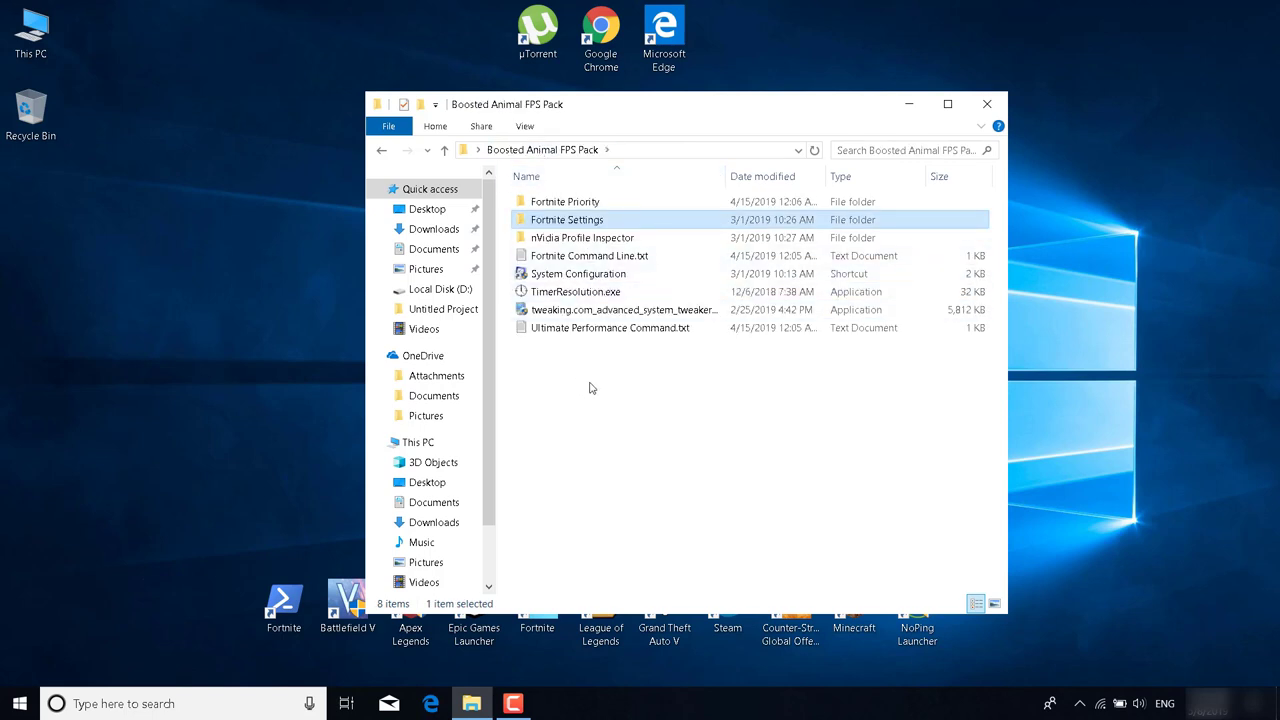
double_click(610, 330)
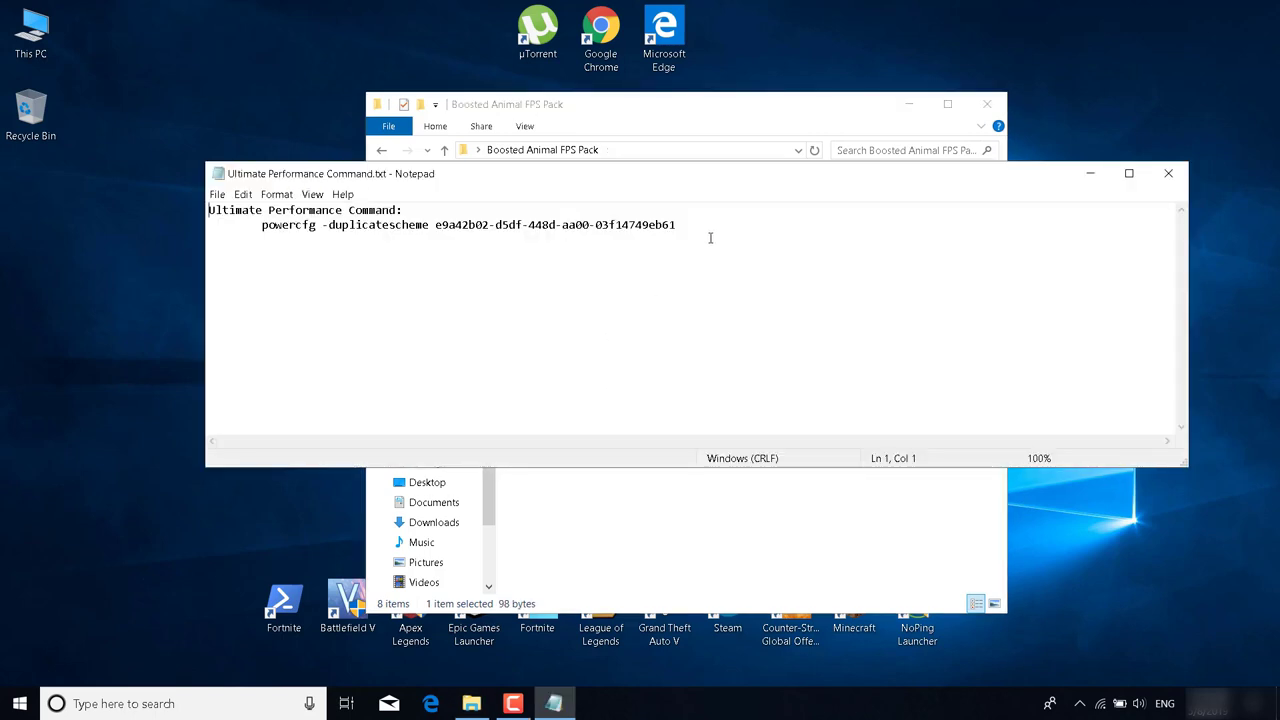
Copy the full powercfg -duplicatescheme command from Ultimate Performance Command.txt
drag(678, 226, 258, 226)
right_click(340, 227)
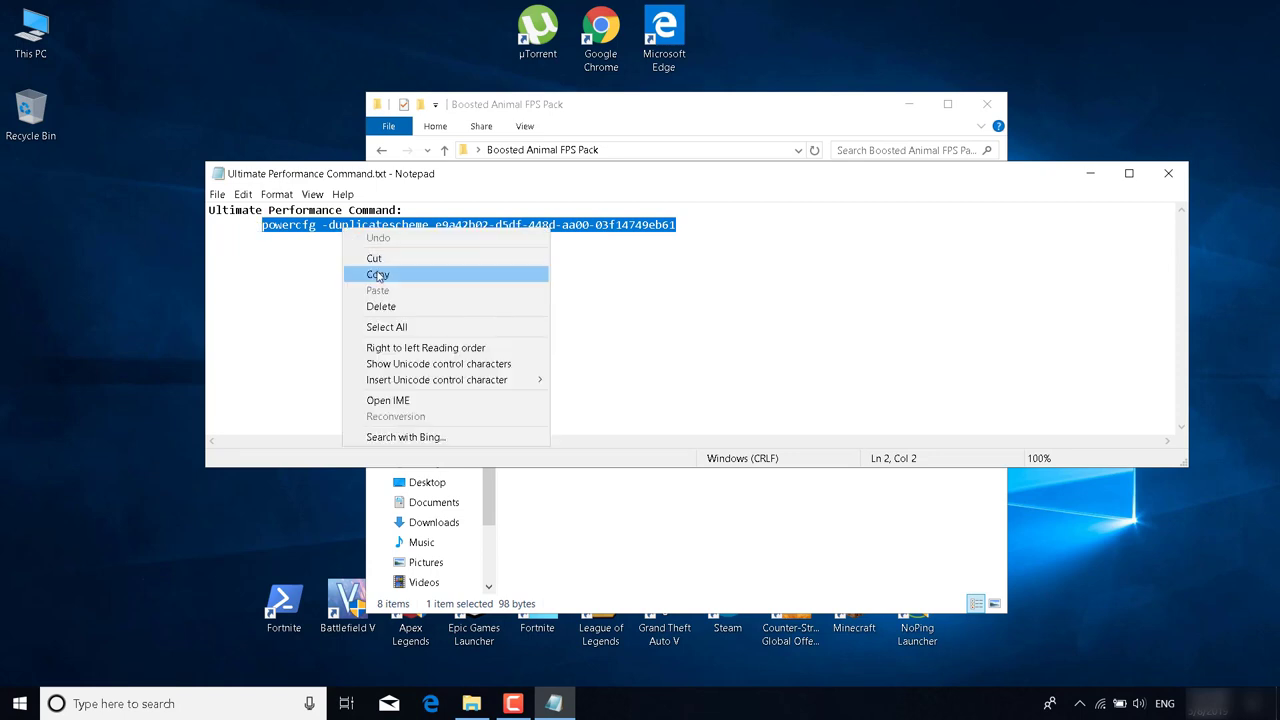
click(375, 271)
click(504, 558)
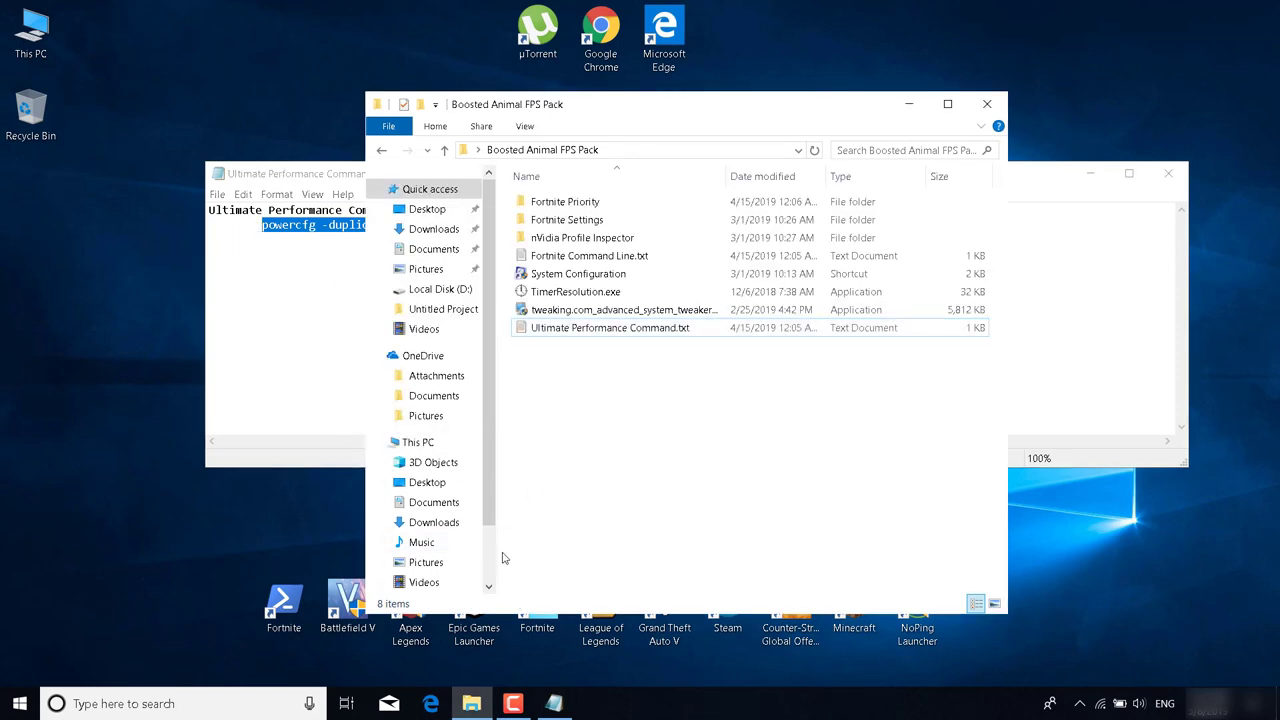
Search Windows for cmd and open Command Prompt as administrator
click(219, 697)
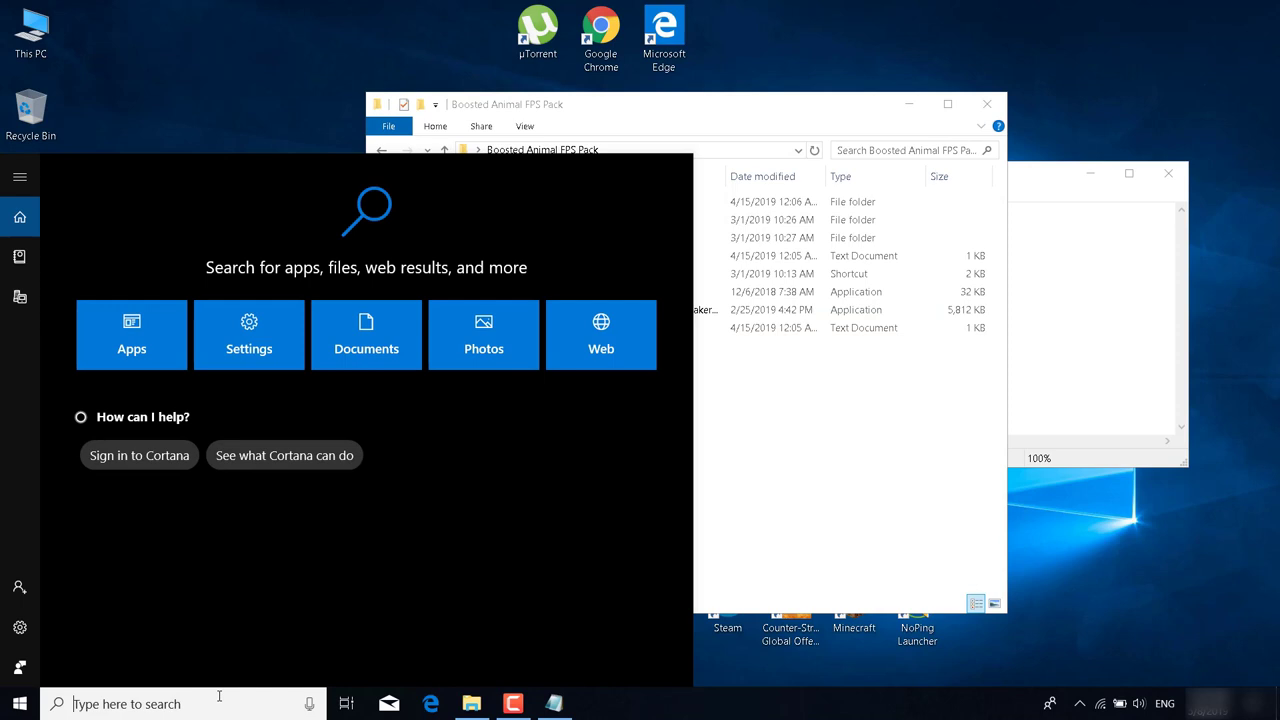
text(cmd)
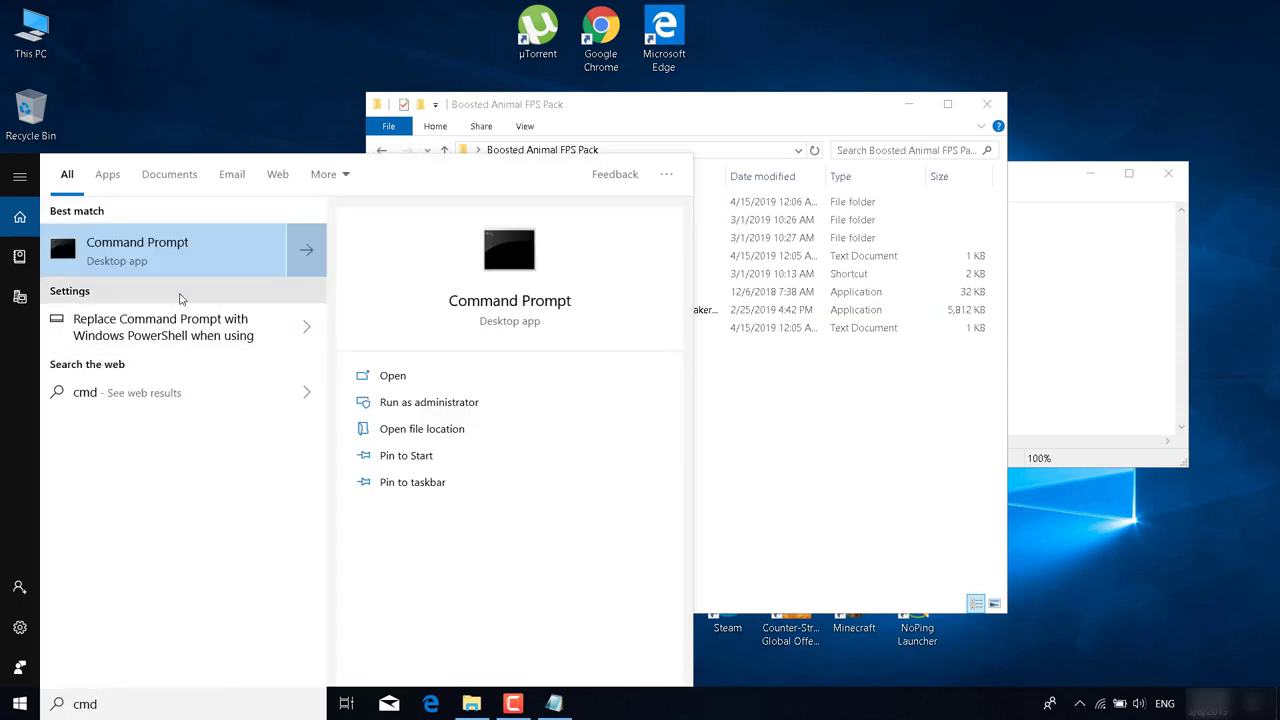
right_click(210, 252)
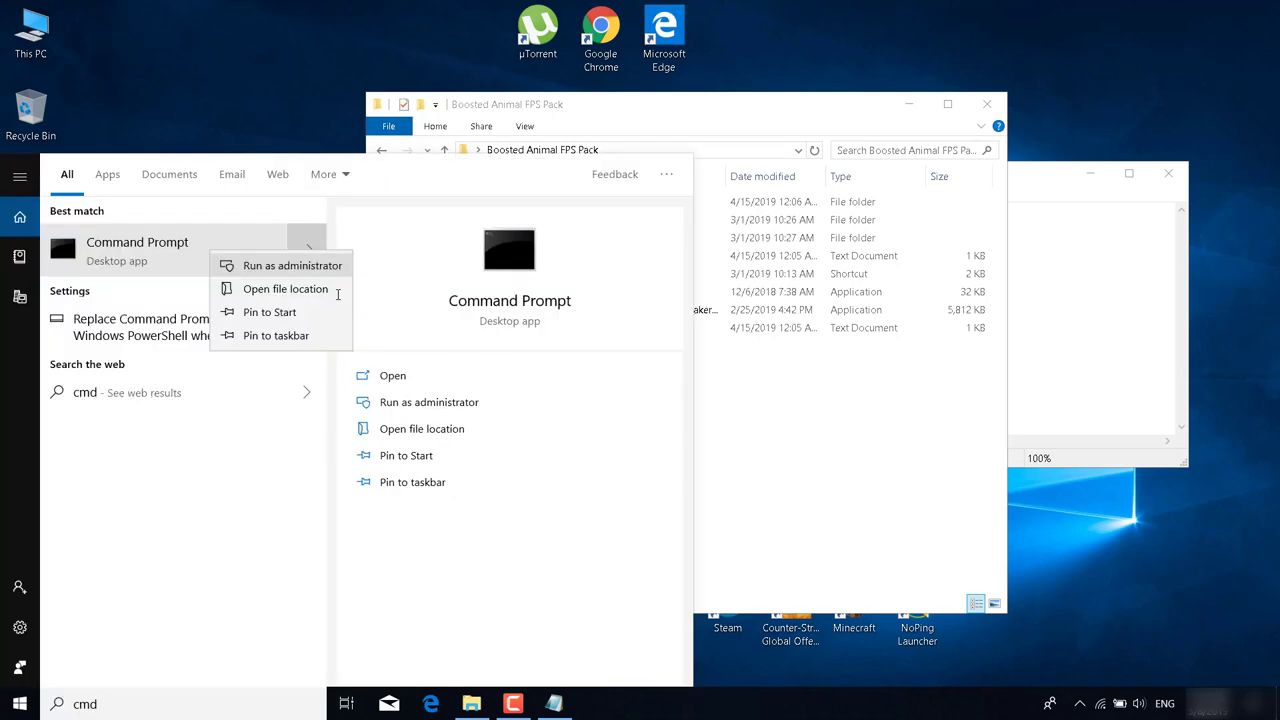
click(292, 265)
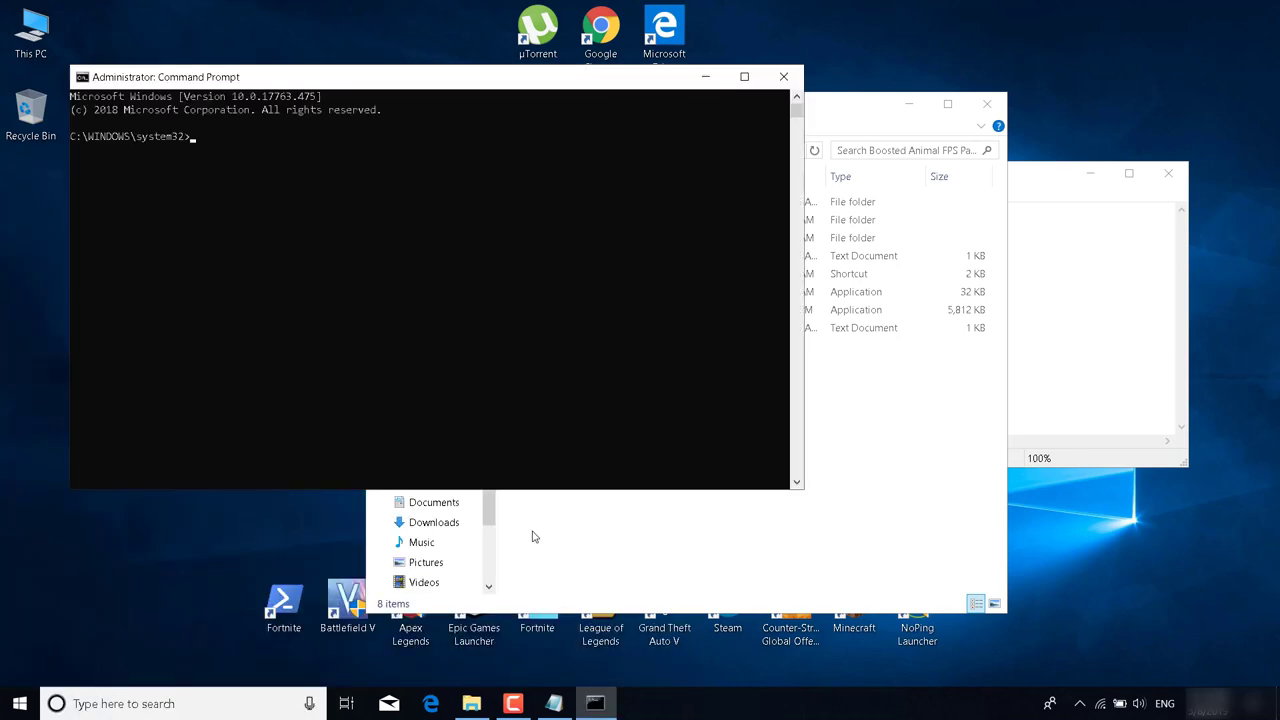
Run the copied command powercfg -duplicatescheme e9a42b02-d5df-448d-aa00-03f14749eb61 and close Command Prompt
right_click(478, 460)
key(Return)
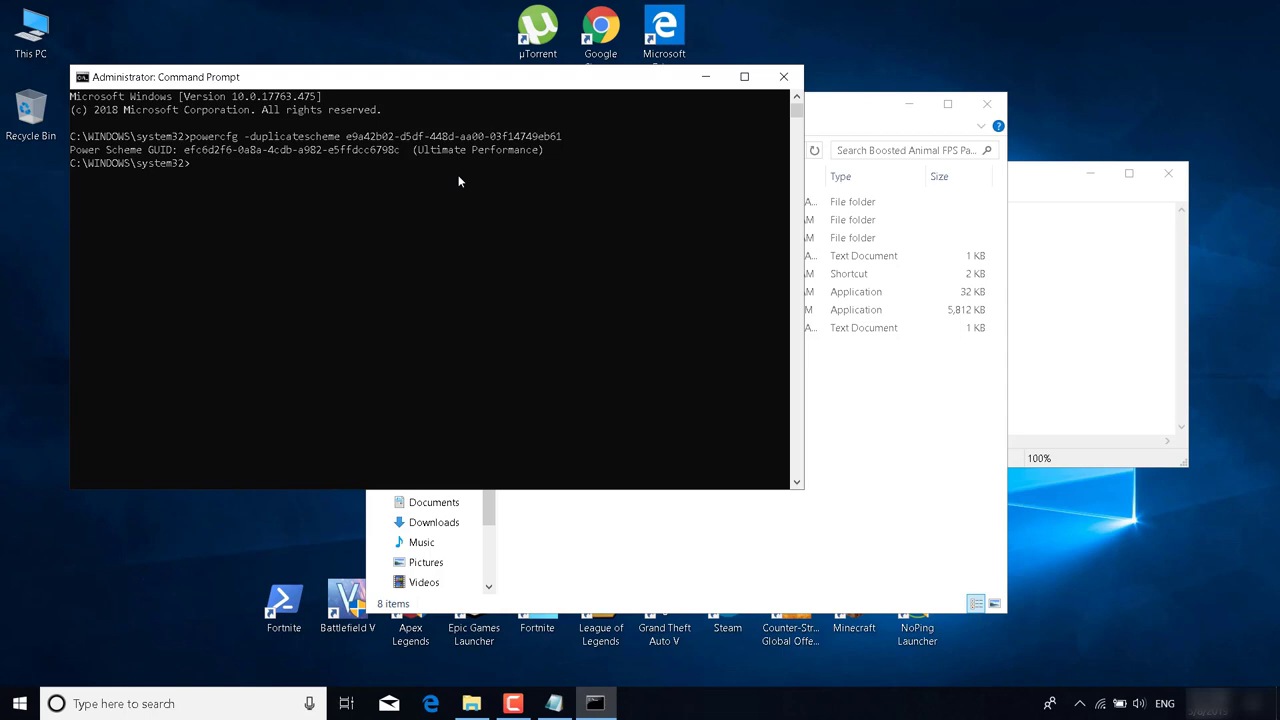
click(783, 76)
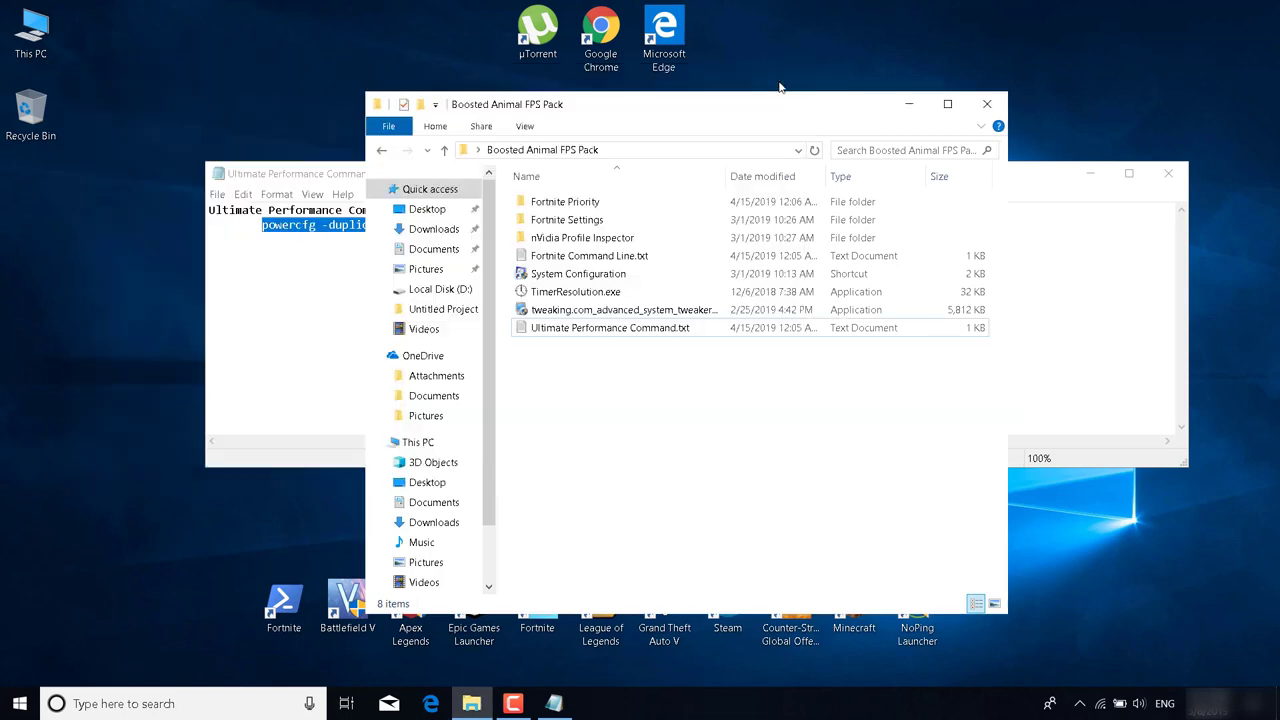
Open the Edit power plan settings through Windows search and go up to Power Options
click(202, 703)
text(Edit)
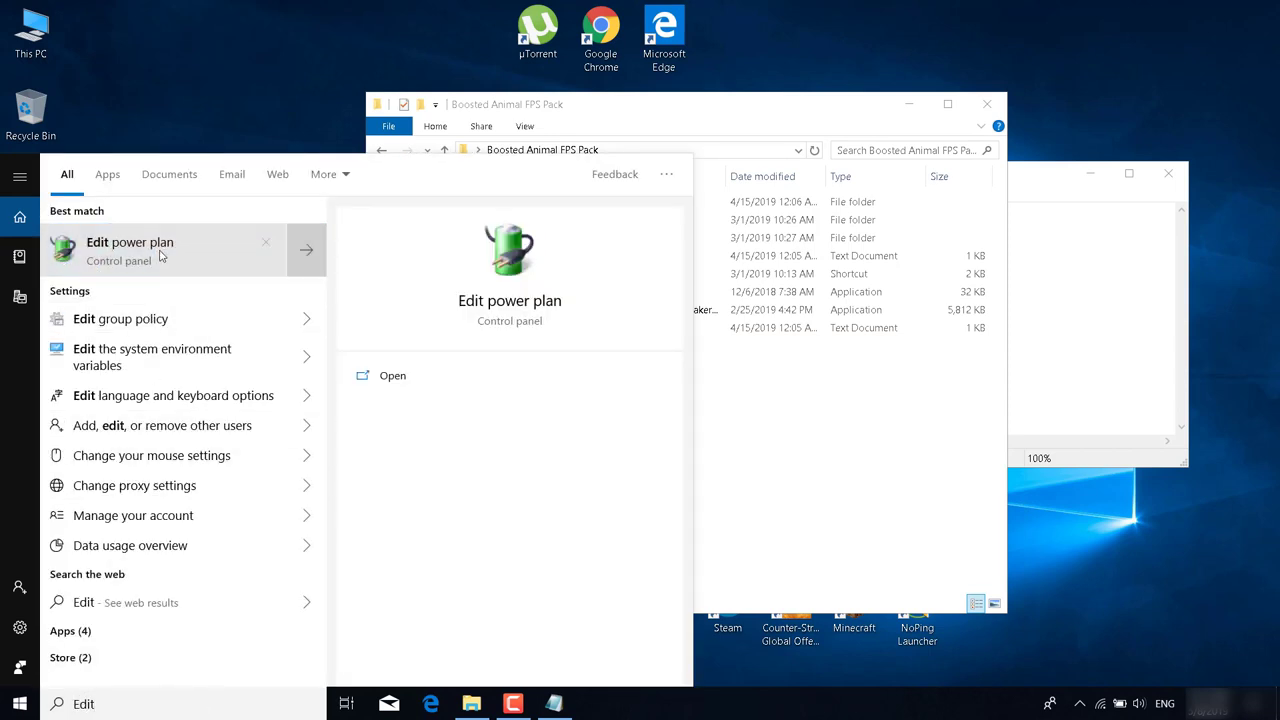
key(Return)
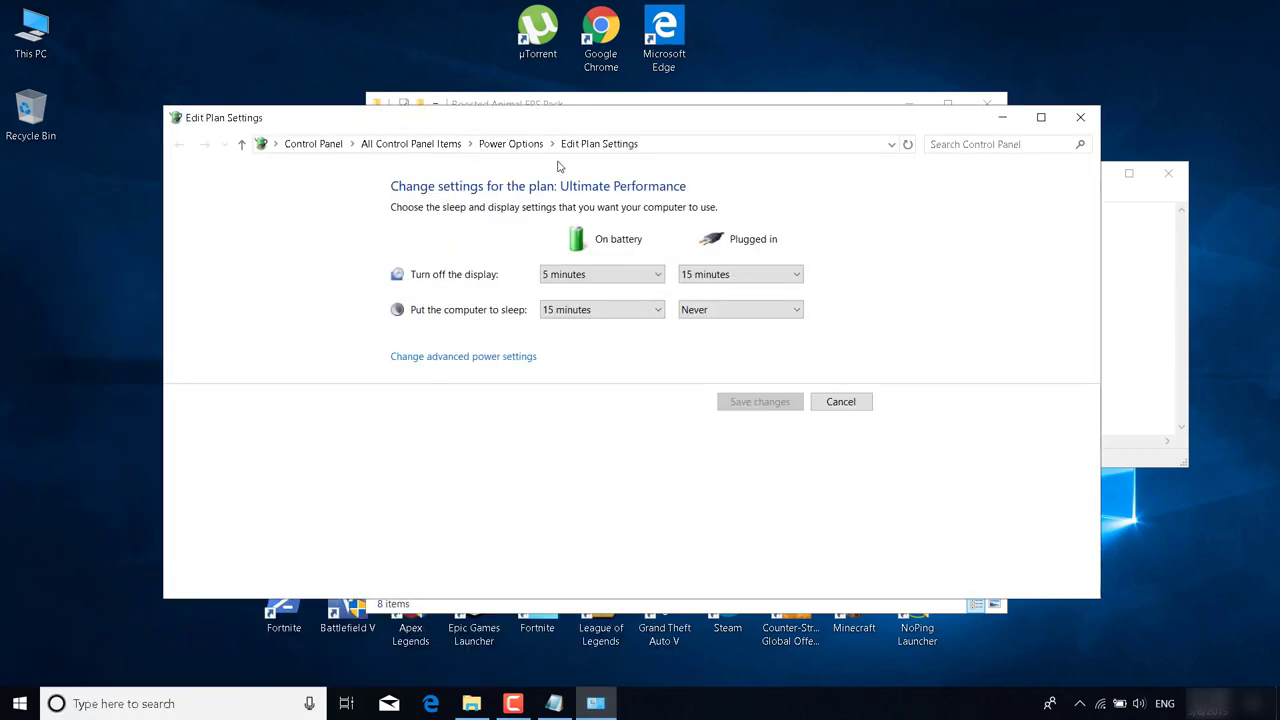
click(490, 145)
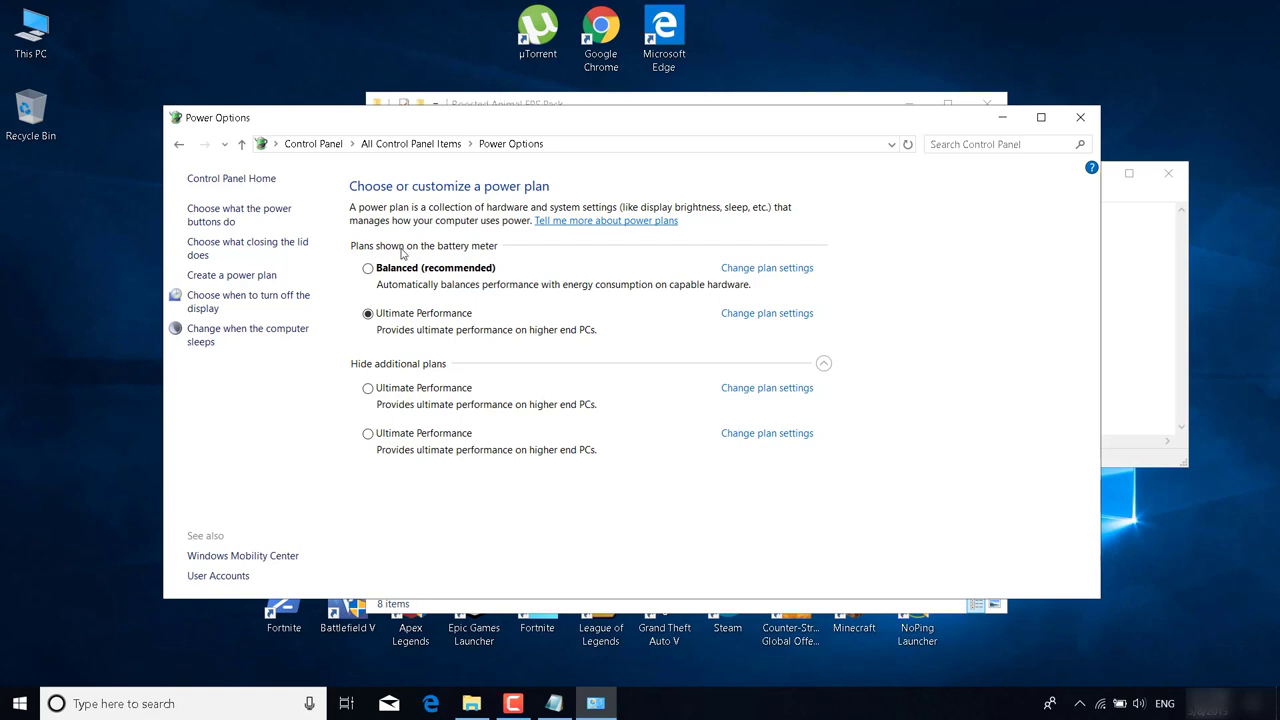
Select the first Ultimate Performance plan among the additional plans, and close the Power Options and Notepad windows
click(823, 363)
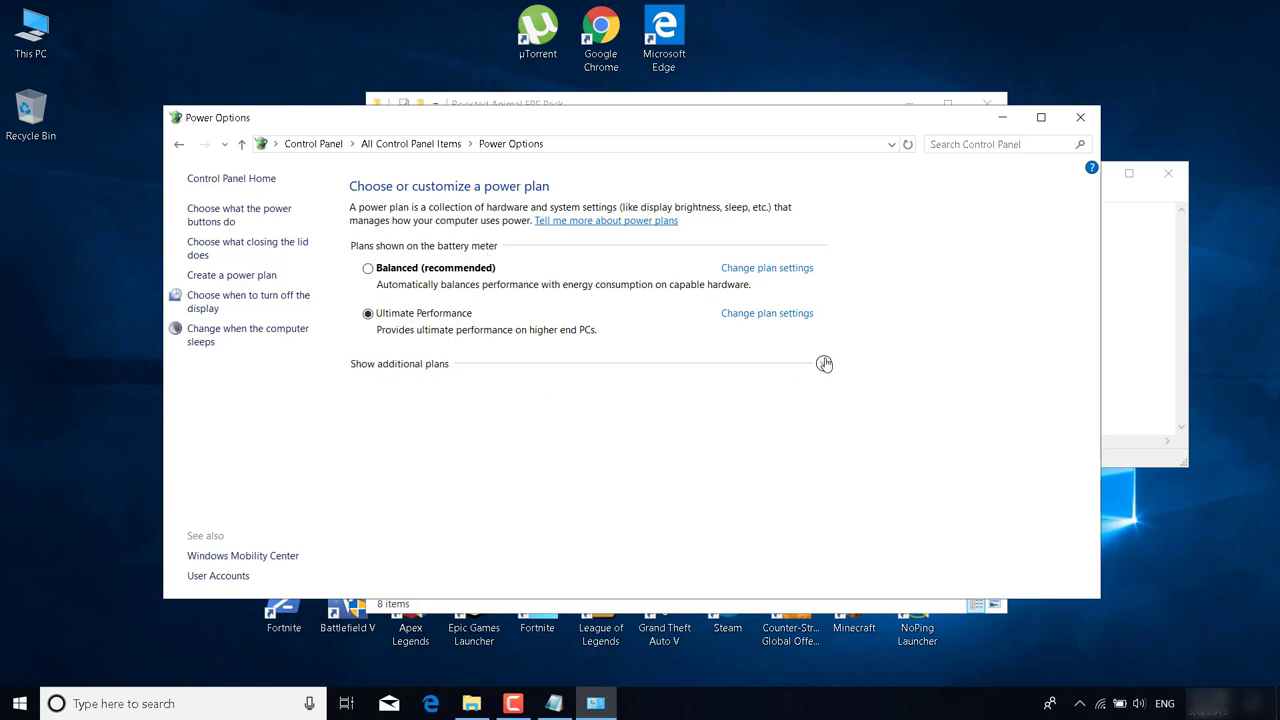
click(823, 364)
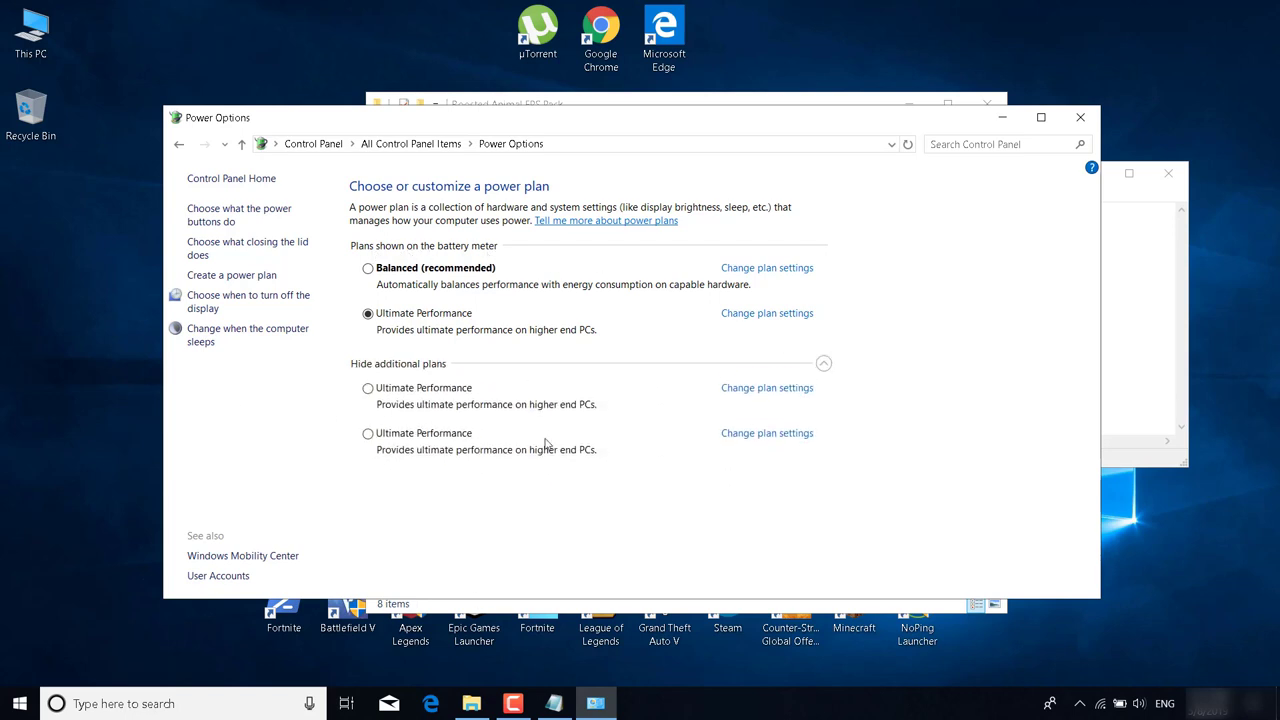
click(368, 389)
click(1080, 117)
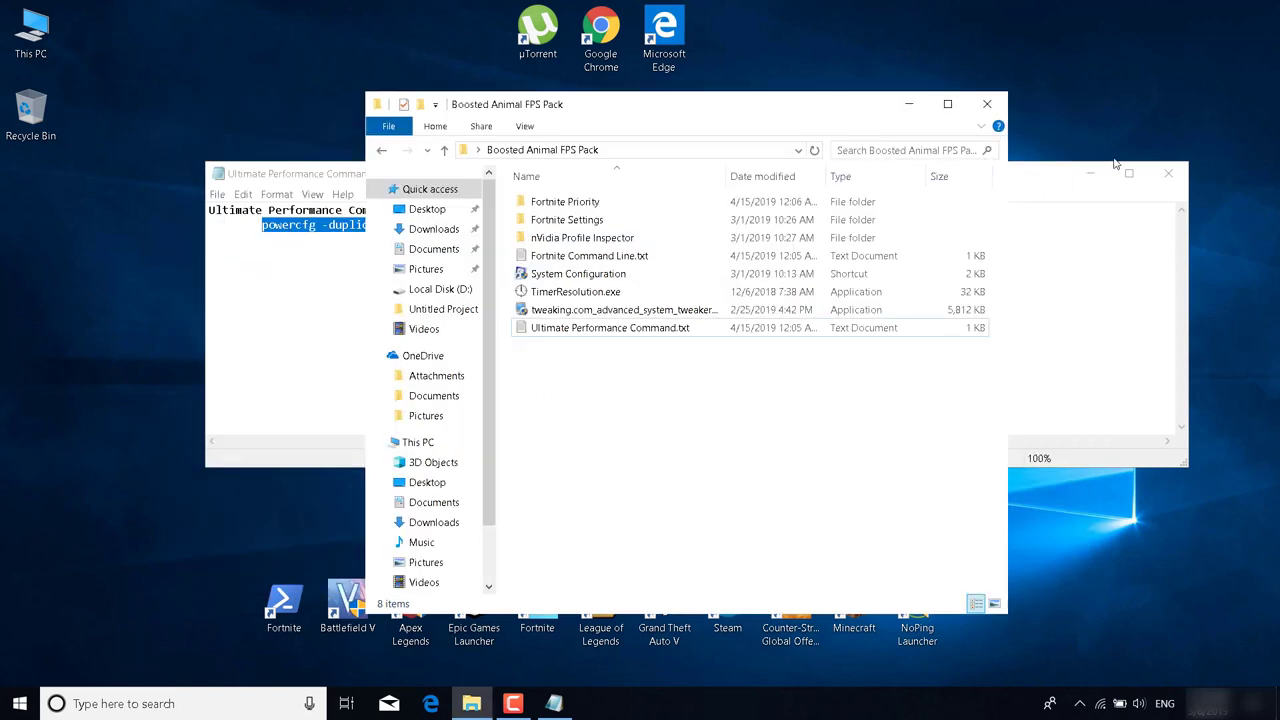
click(1168, 173)
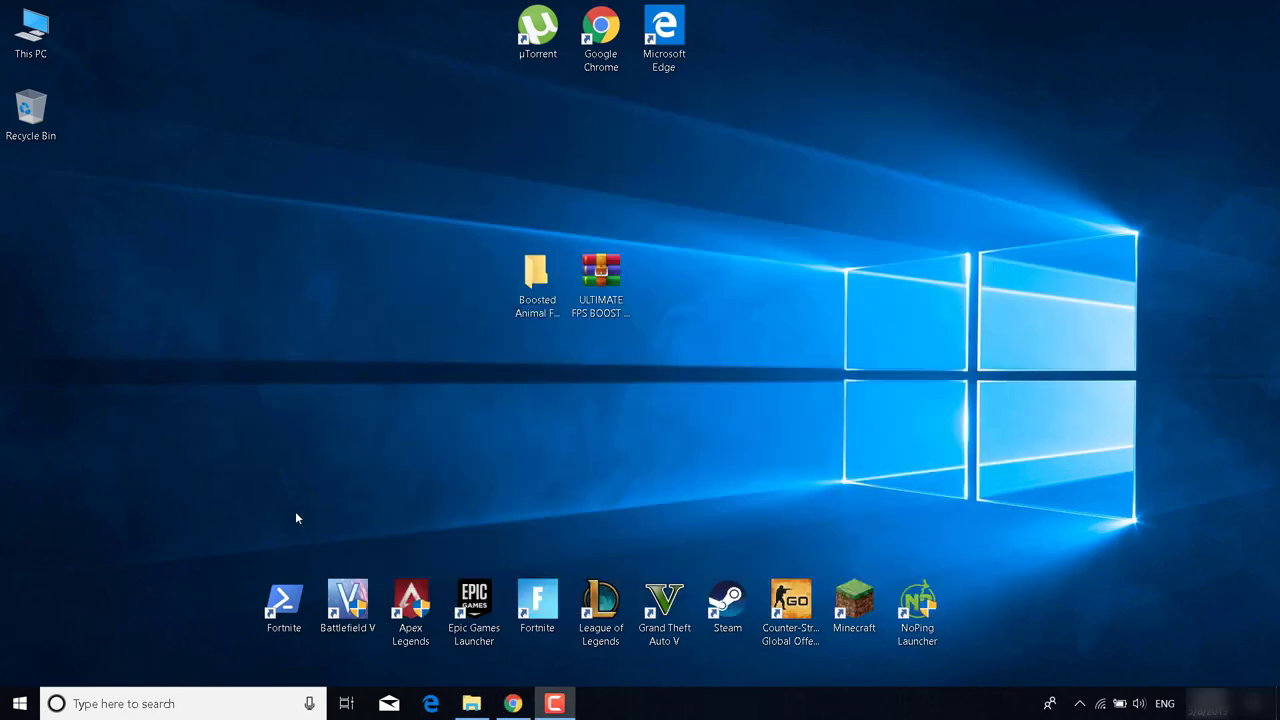
Search Windows for GeForce Experience and launch it
click(200, 704)
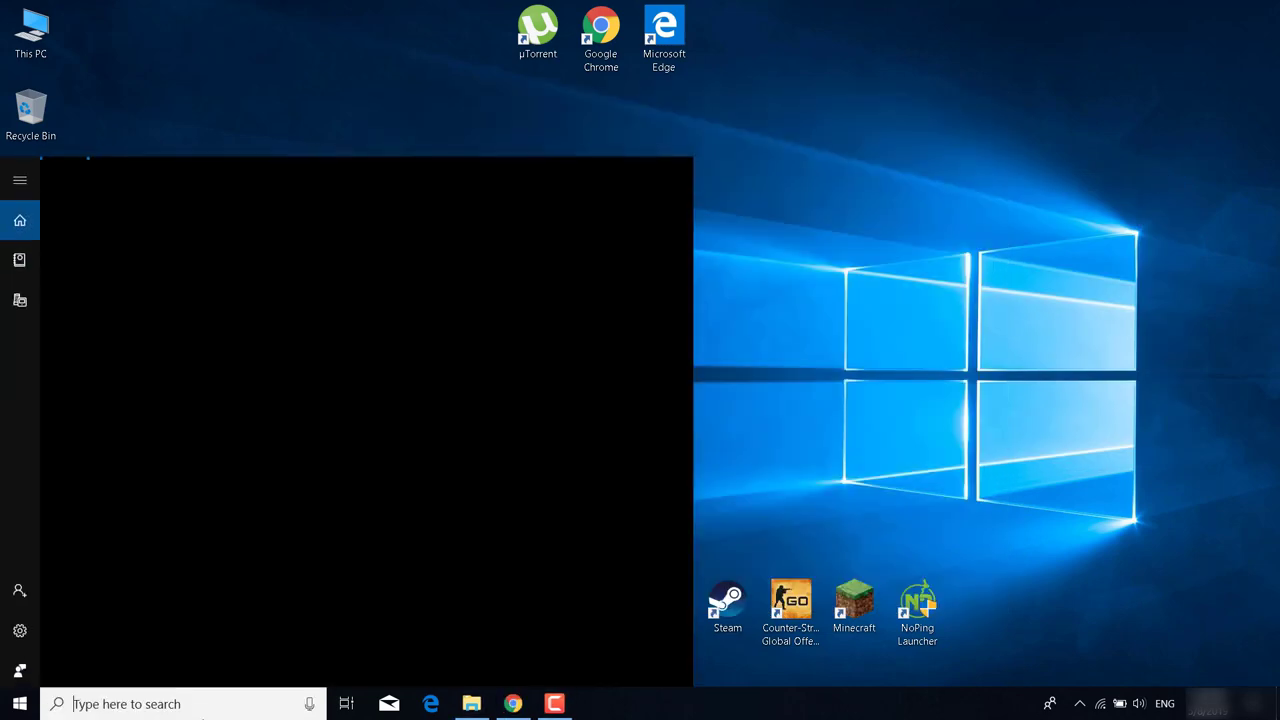
text(Gef)
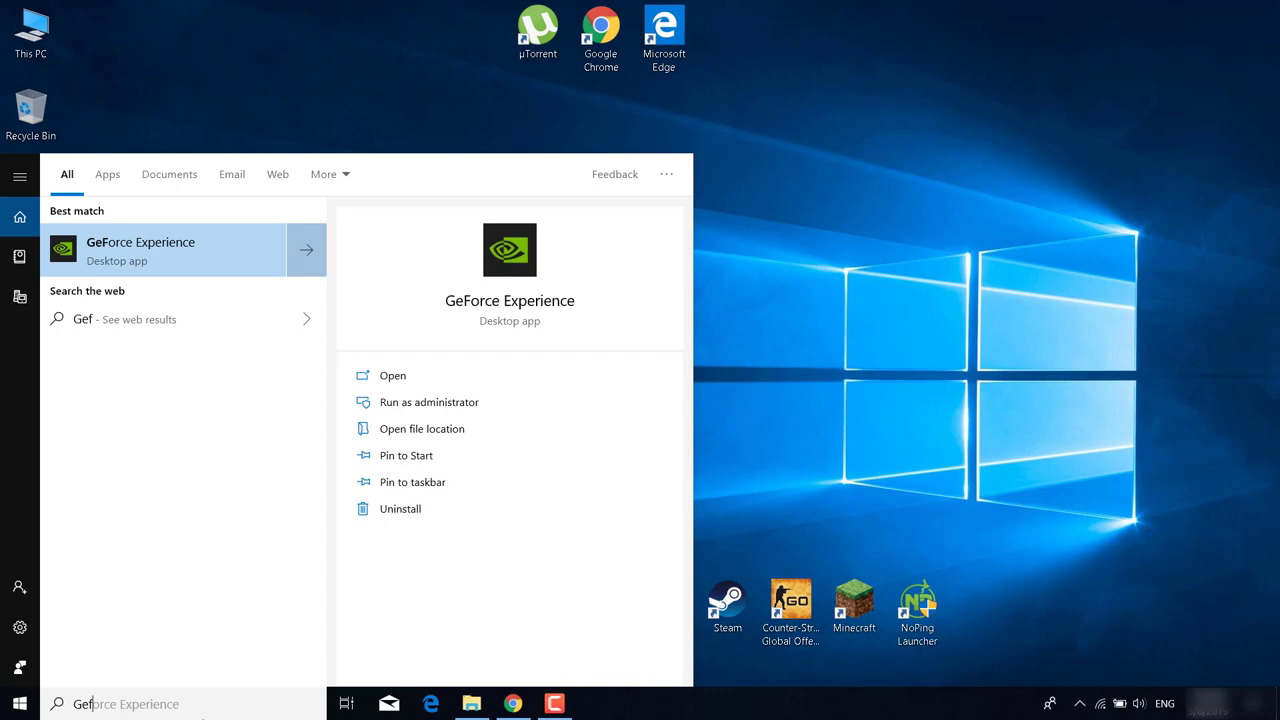
click(166, 260)
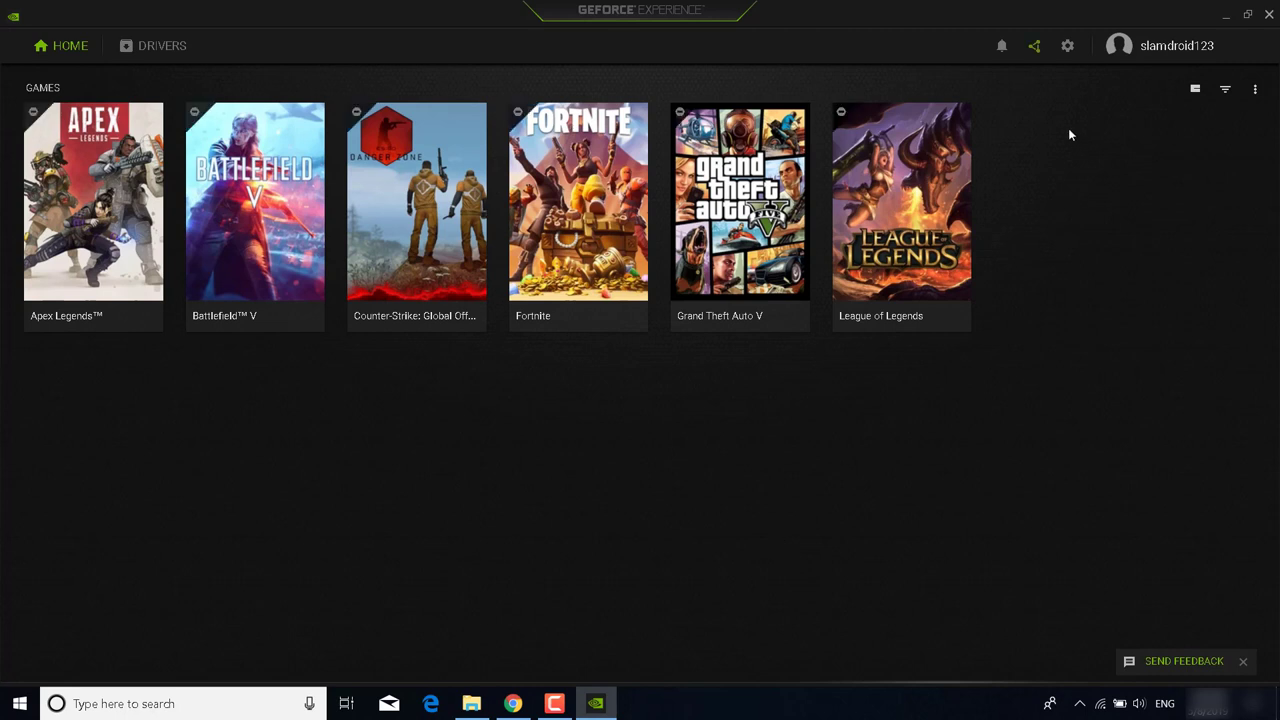
Turn off the In-Game Overlay in the general settings of GeForce Experience
click(1067, 46)
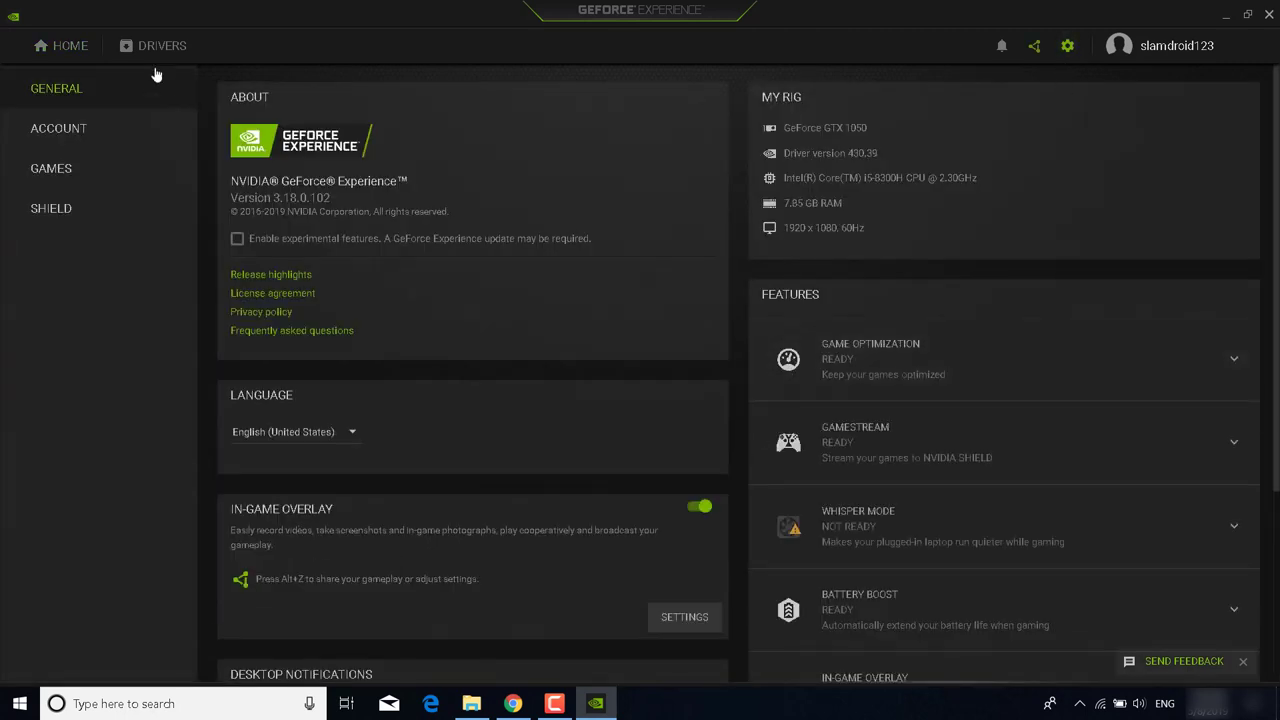
scroll(590, 350, down, 3)
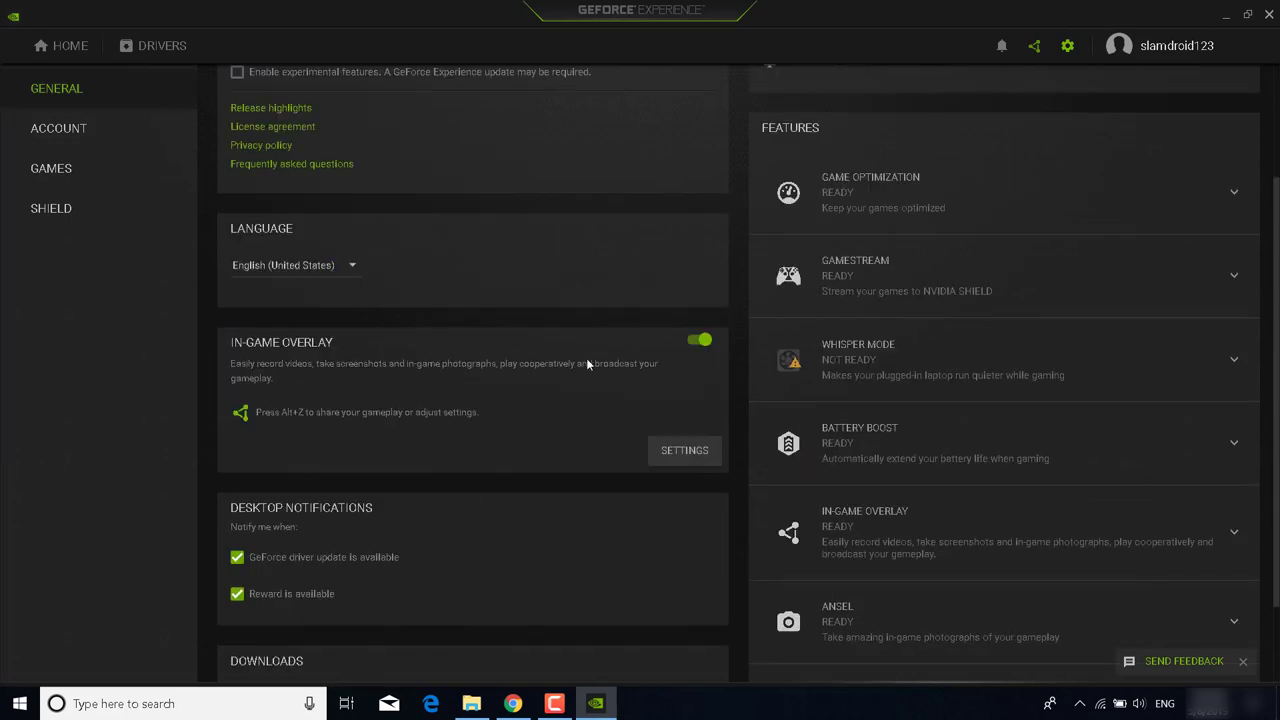
click(700, 342)
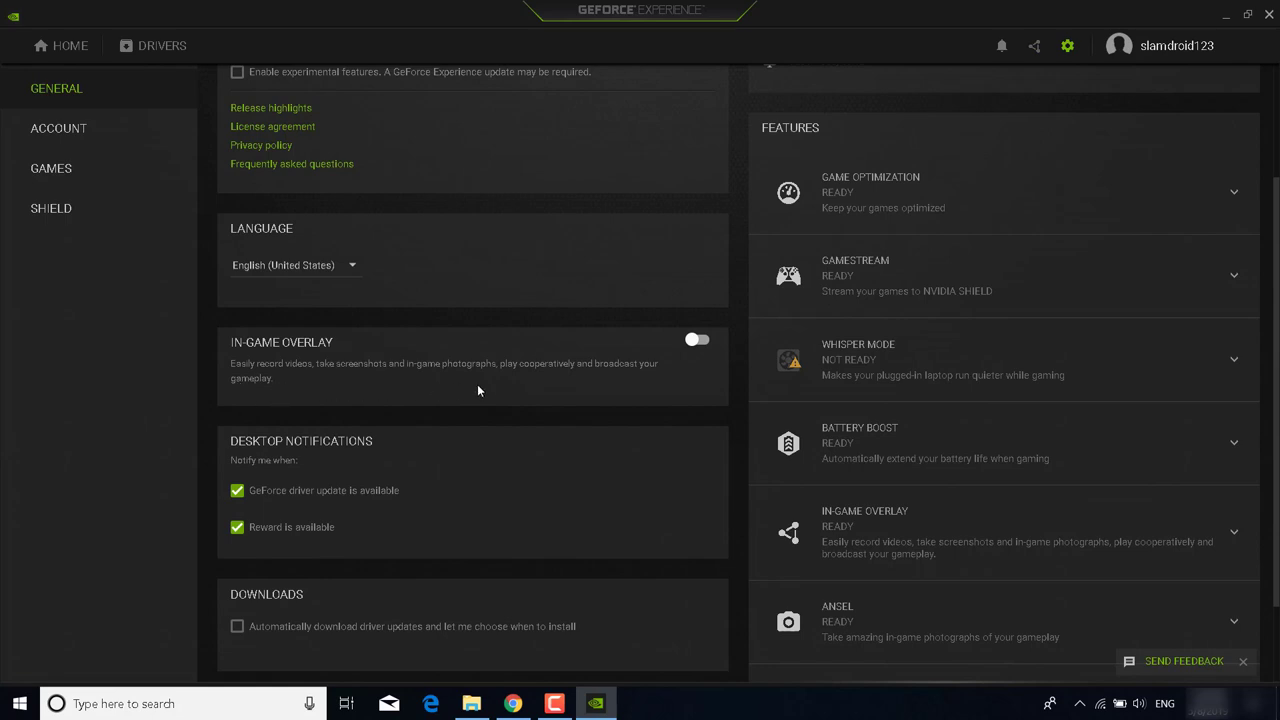
scroll(428, 490, up, 3)
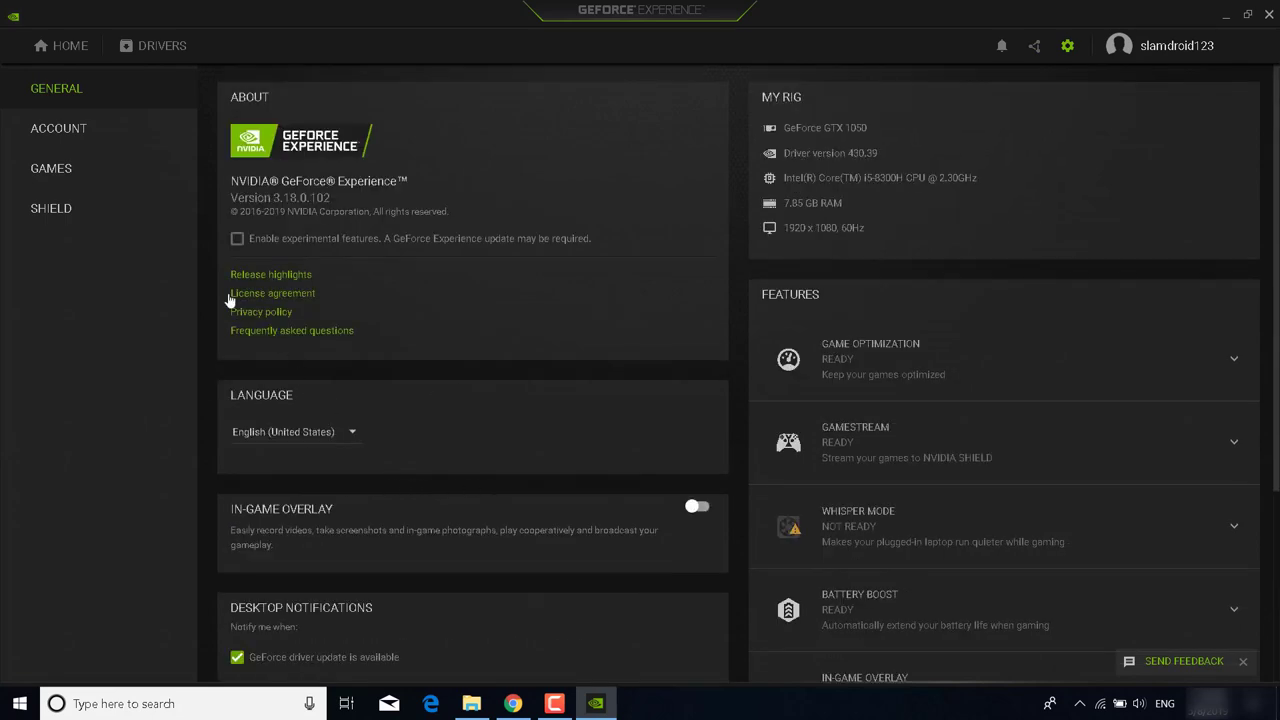
Raise Battery Boost's maximum frame rate to the Quality end in the Games settings
click(129, 180)
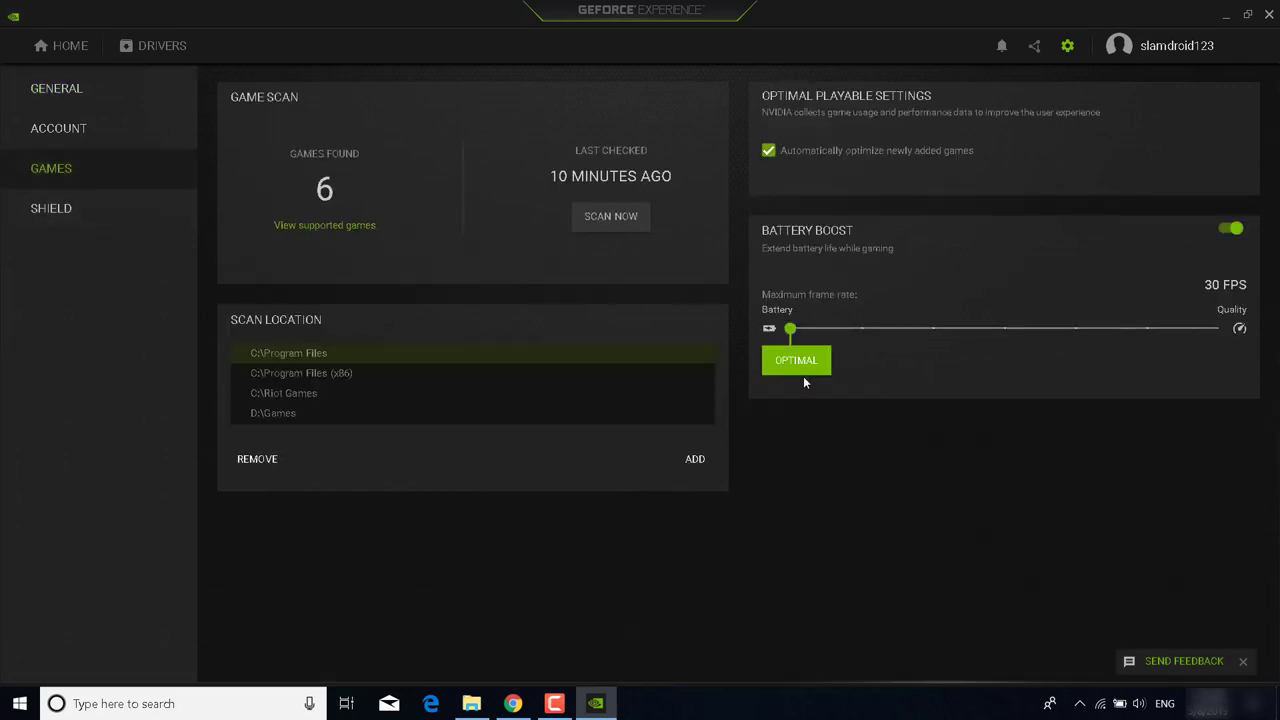
drag(791, 329, 1258, 340)
Open Fortnite from the game library and compare its current and optimal plugged-in settings
click(94, 50)
mouse_move(584, 238)
click(578, 228)
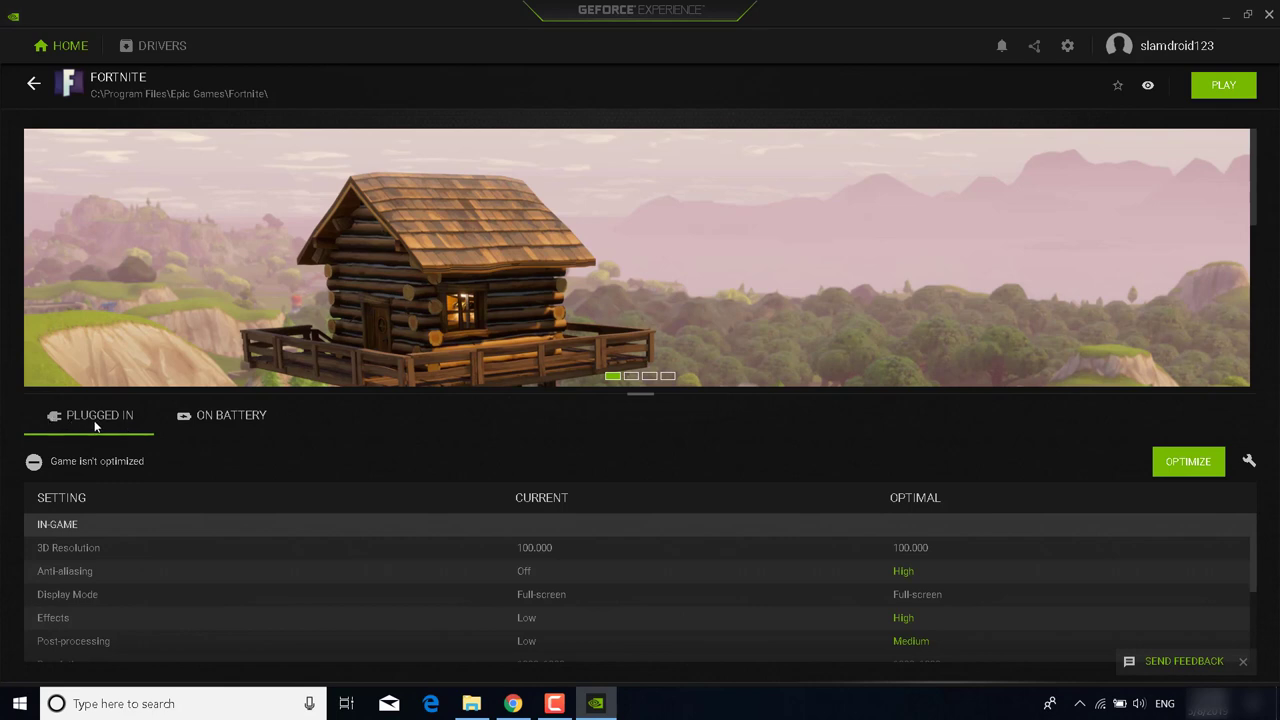
click(1180, 462)
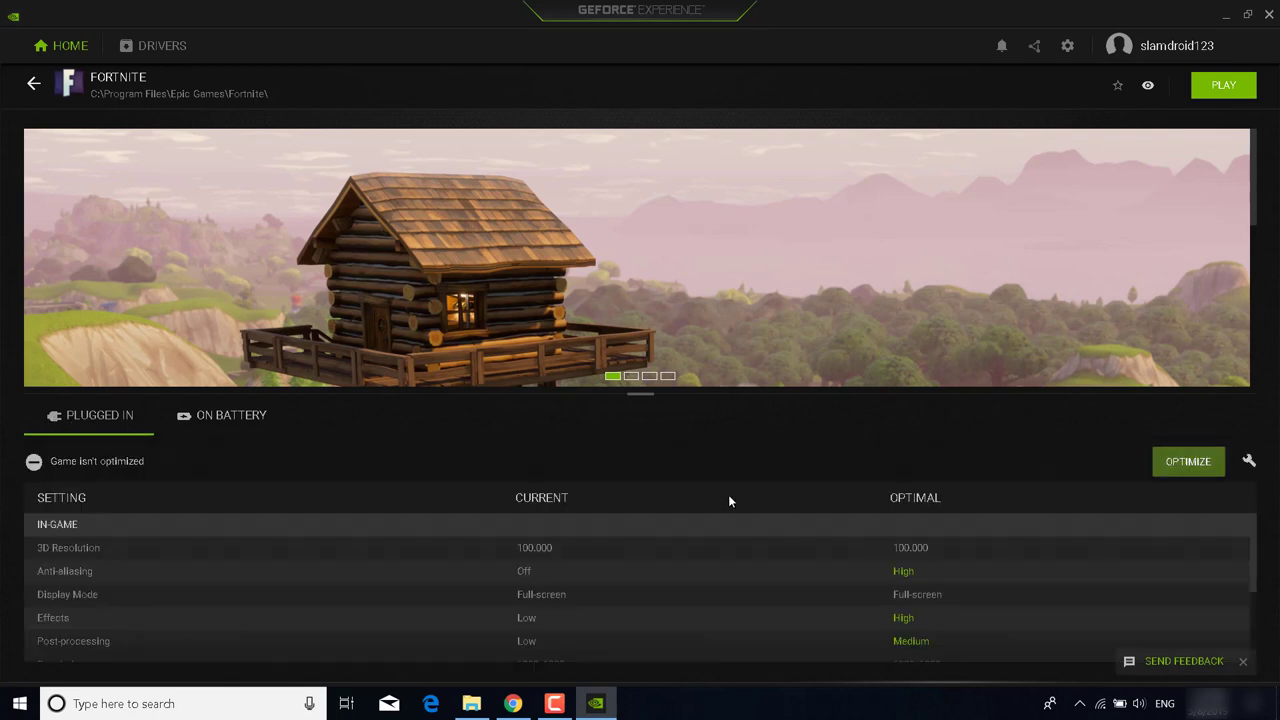
scroll(731, 517, down, 3)
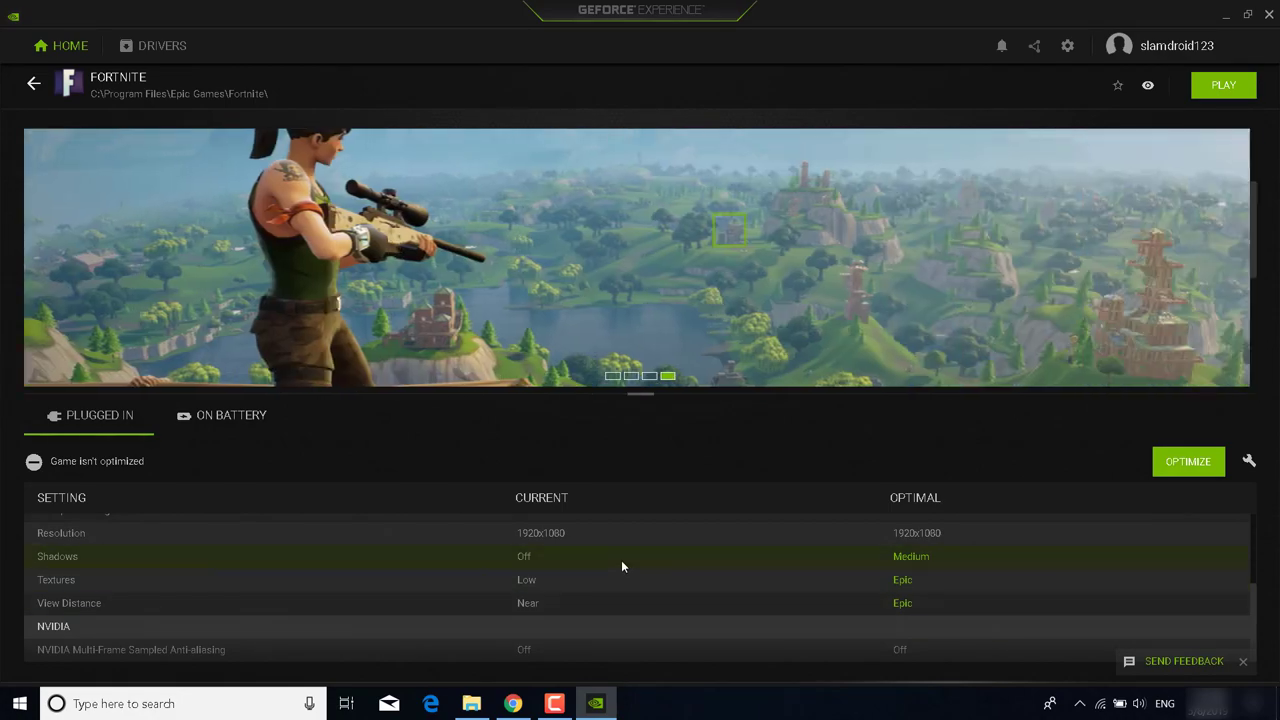
scroll(621, 562, up, 3)
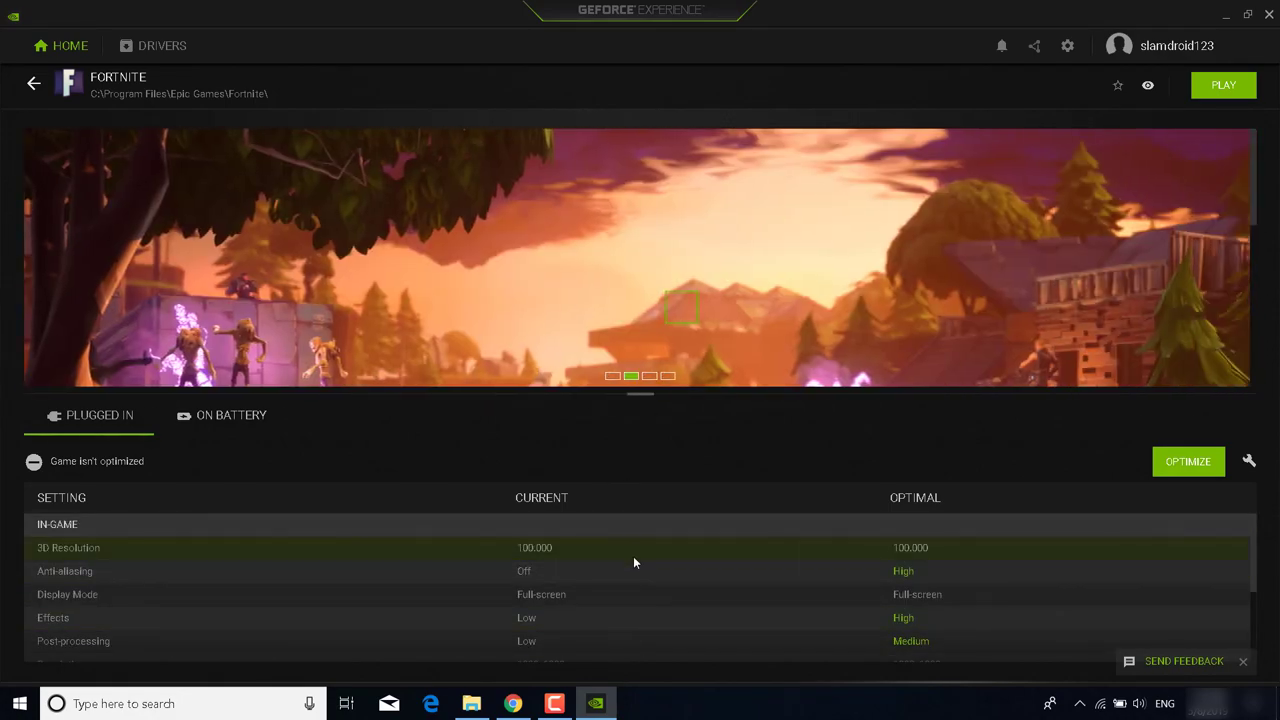
scroll(631, 600, down, 3)
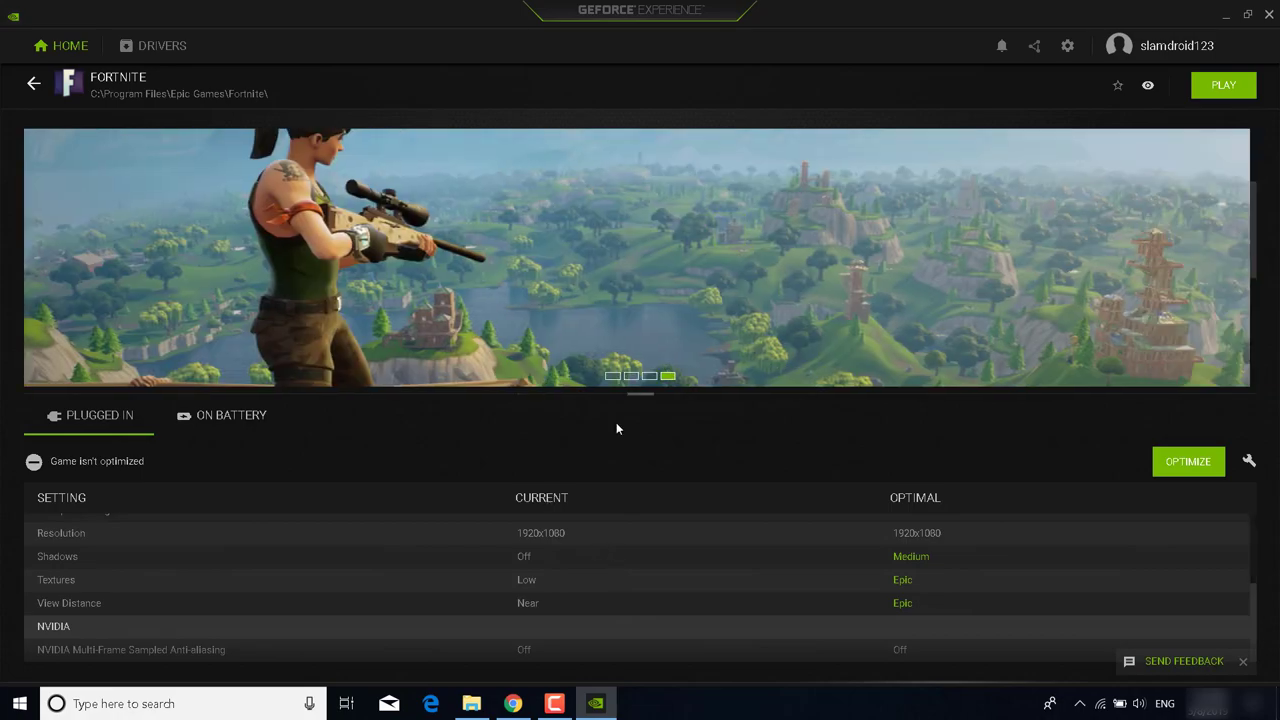
Close GeForce Experience and open the Windows Task Manager
click(1268, 16)
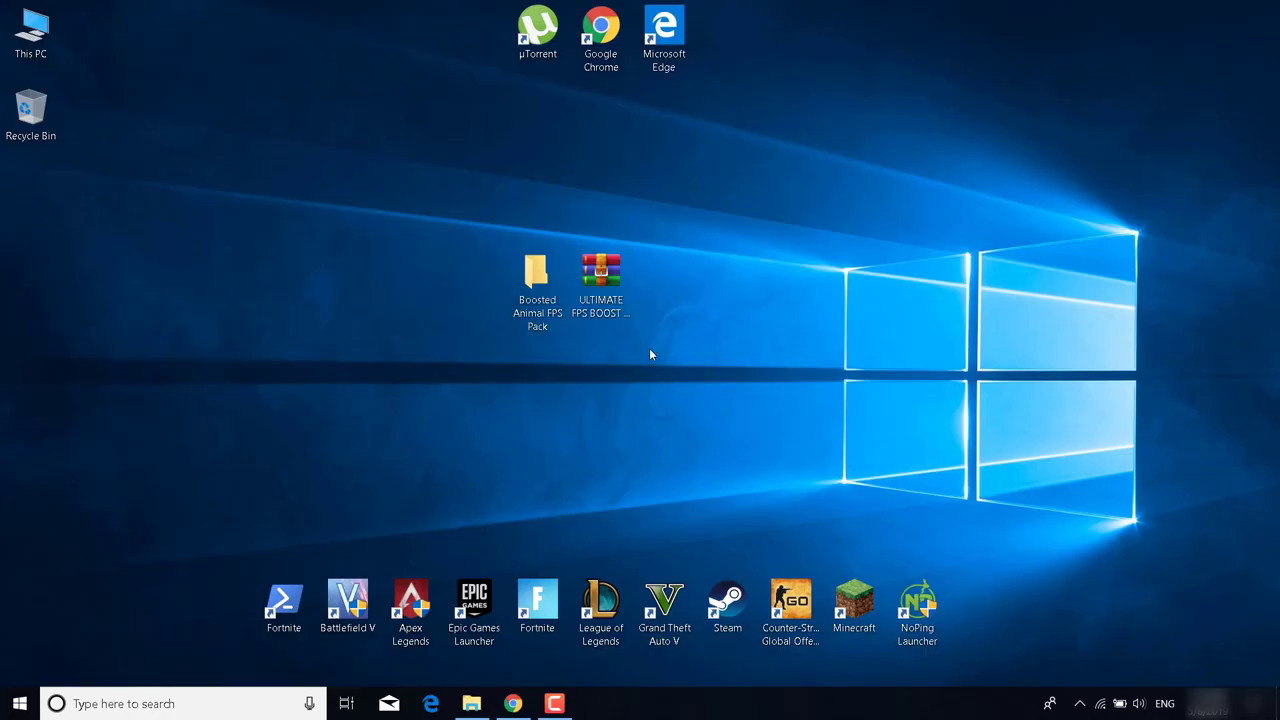
right_click(685, 700)
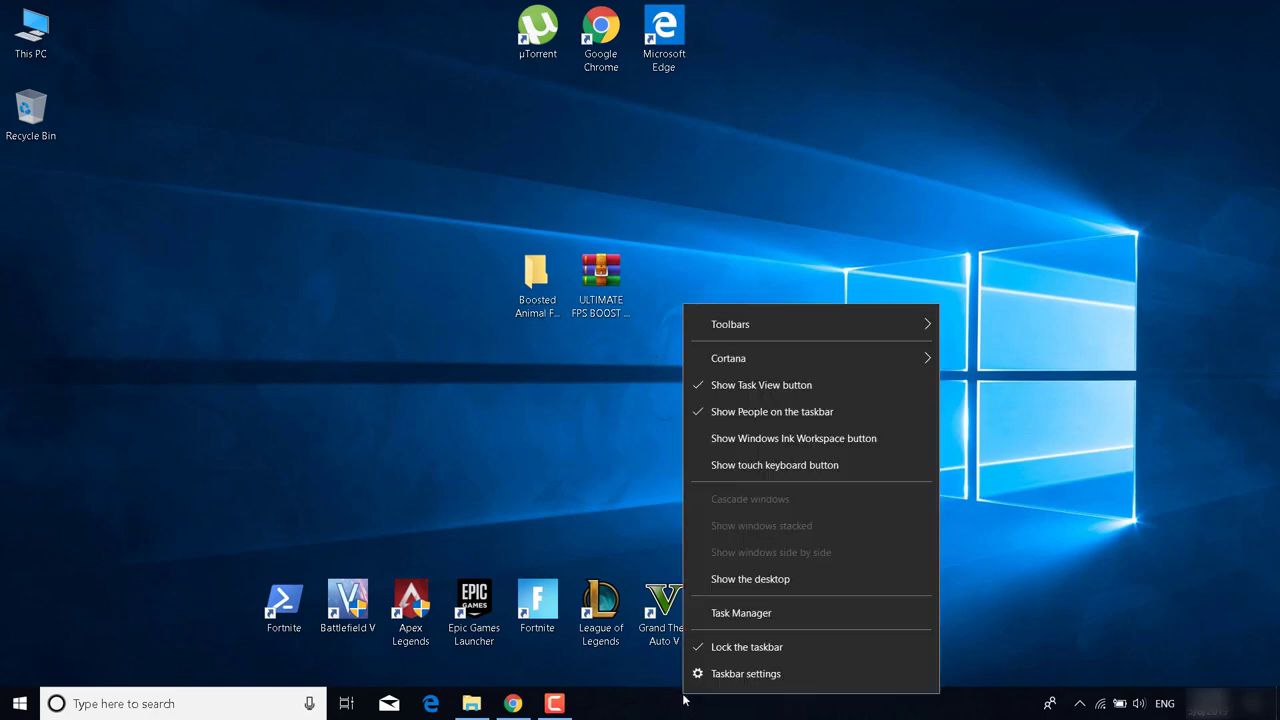
click(749, 613)
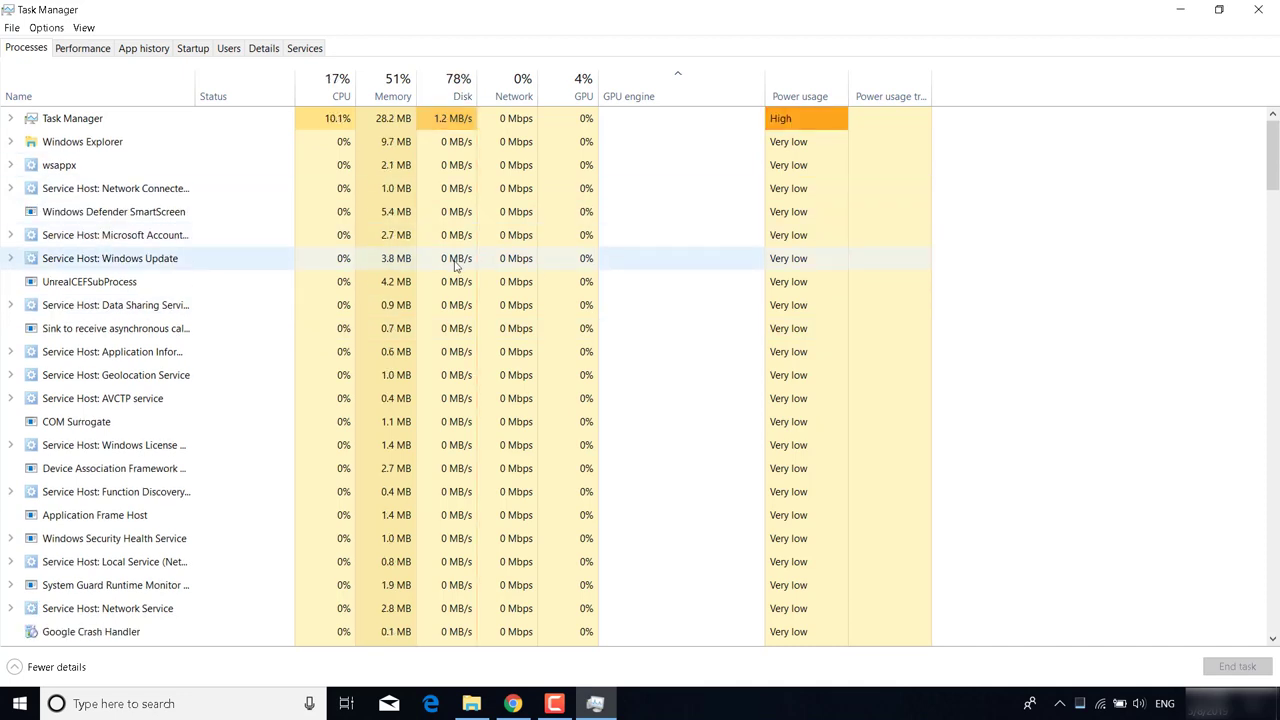
Find the EpicGamesLauncher process in the list of running processes and select it
scroll(420, 349, down, 3)
scroll(392, 412, down, 9)
scroll(340, 445, down, 7)
scroll(340, 445, down, 6)
click(332, 445)
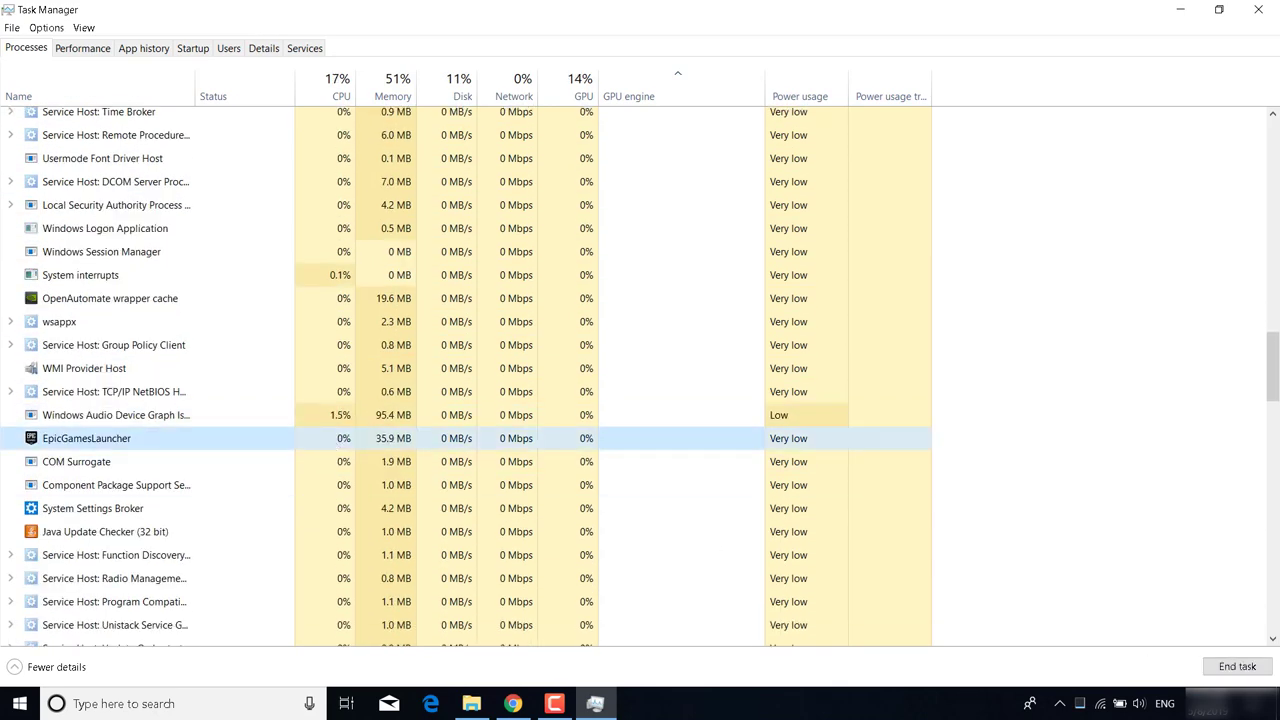
End the Malwarebytes Tray Application process further down the process list
scroll(420, 403, down, 10)
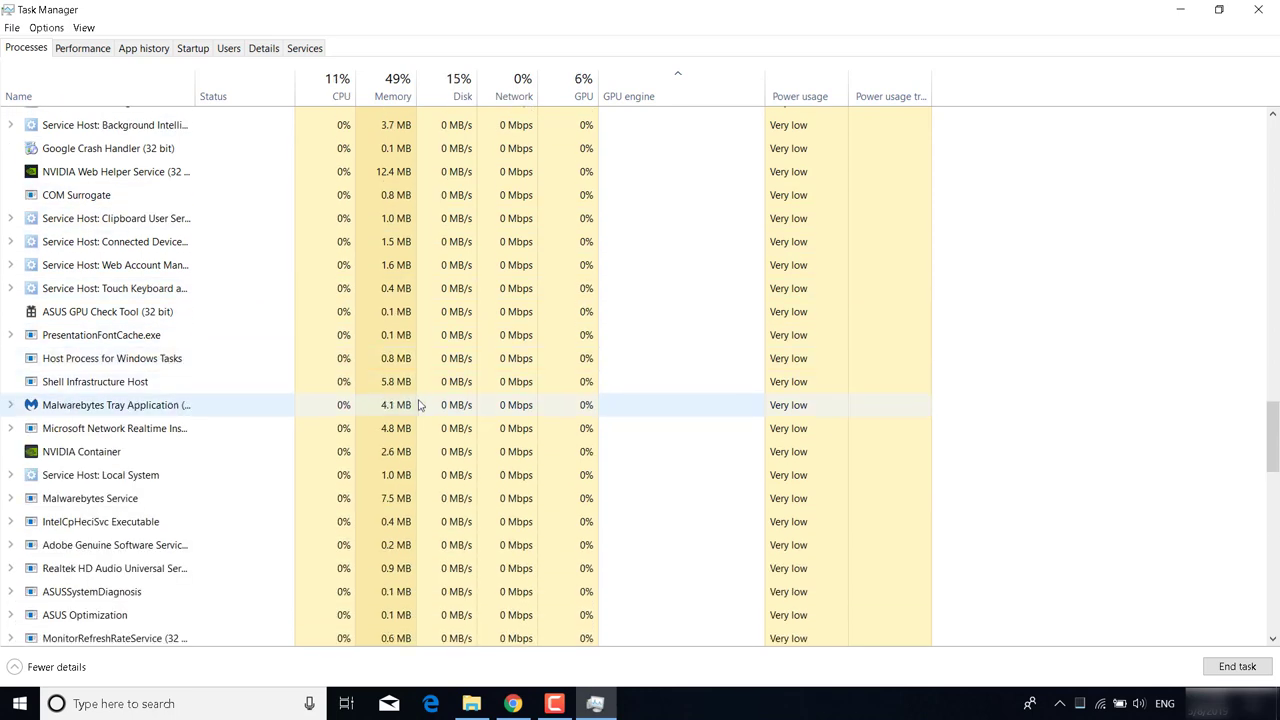
click(72, 408)
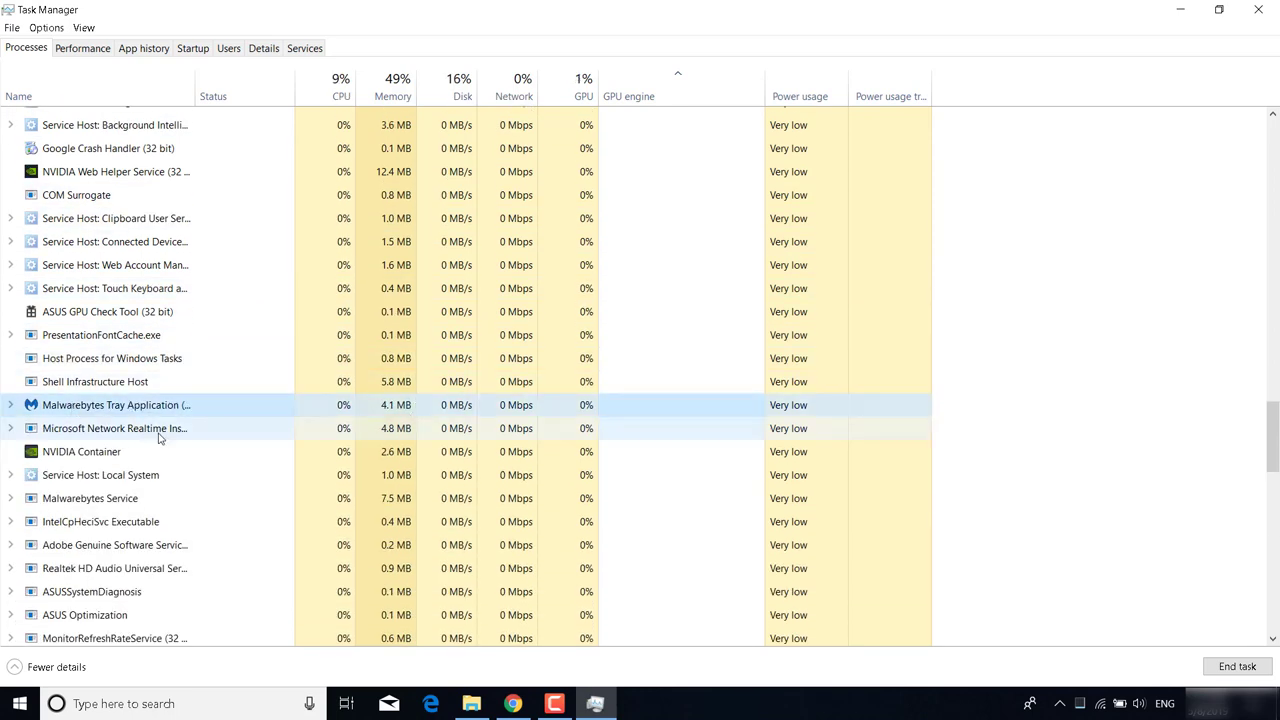
click(1238, 668)
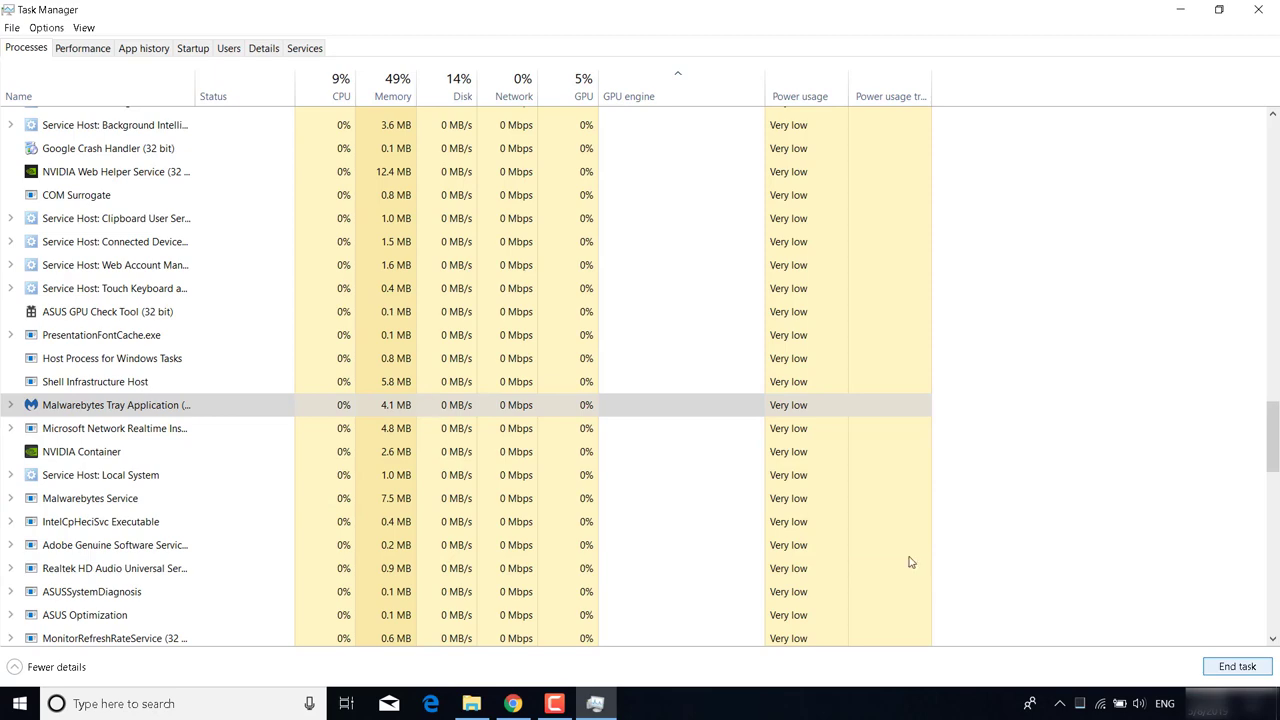
Review the remaining background processes down to the end of the list for unneeded ones, and close Task Manager
scroll(470, 465, down, 2)
scroll(437, 478, down, 7)
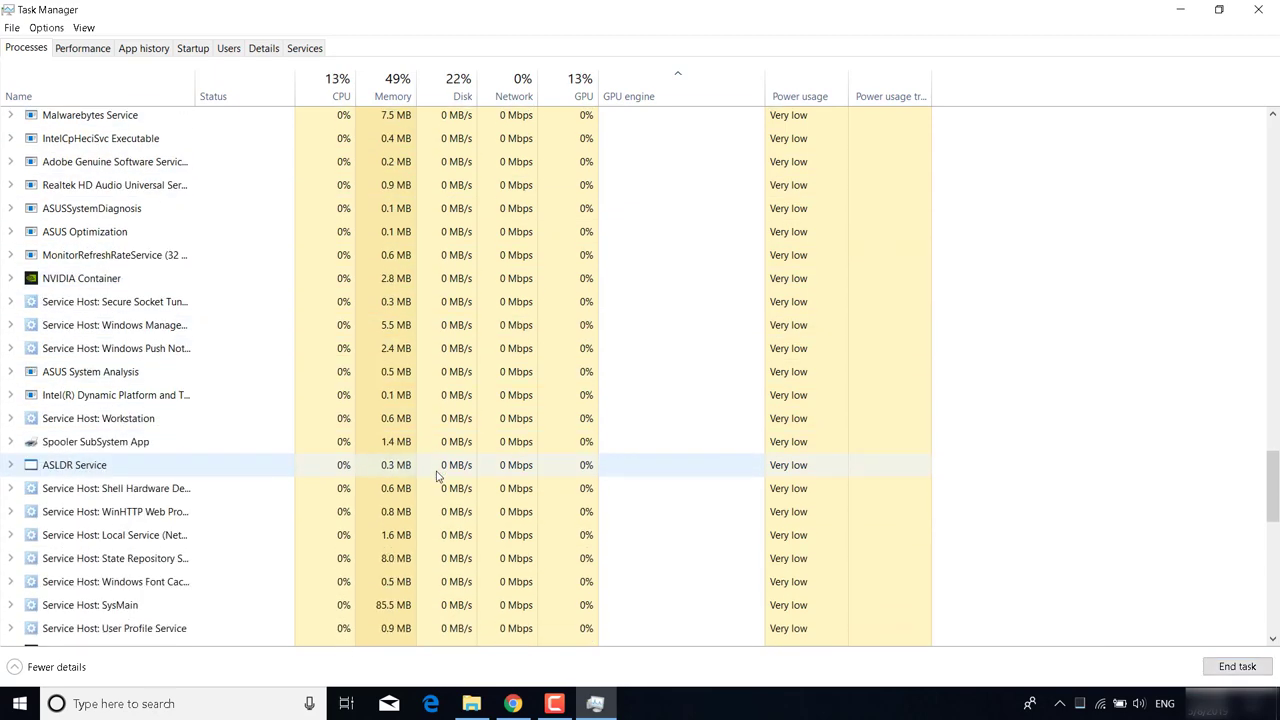
scroll(435, 480, down, 5)
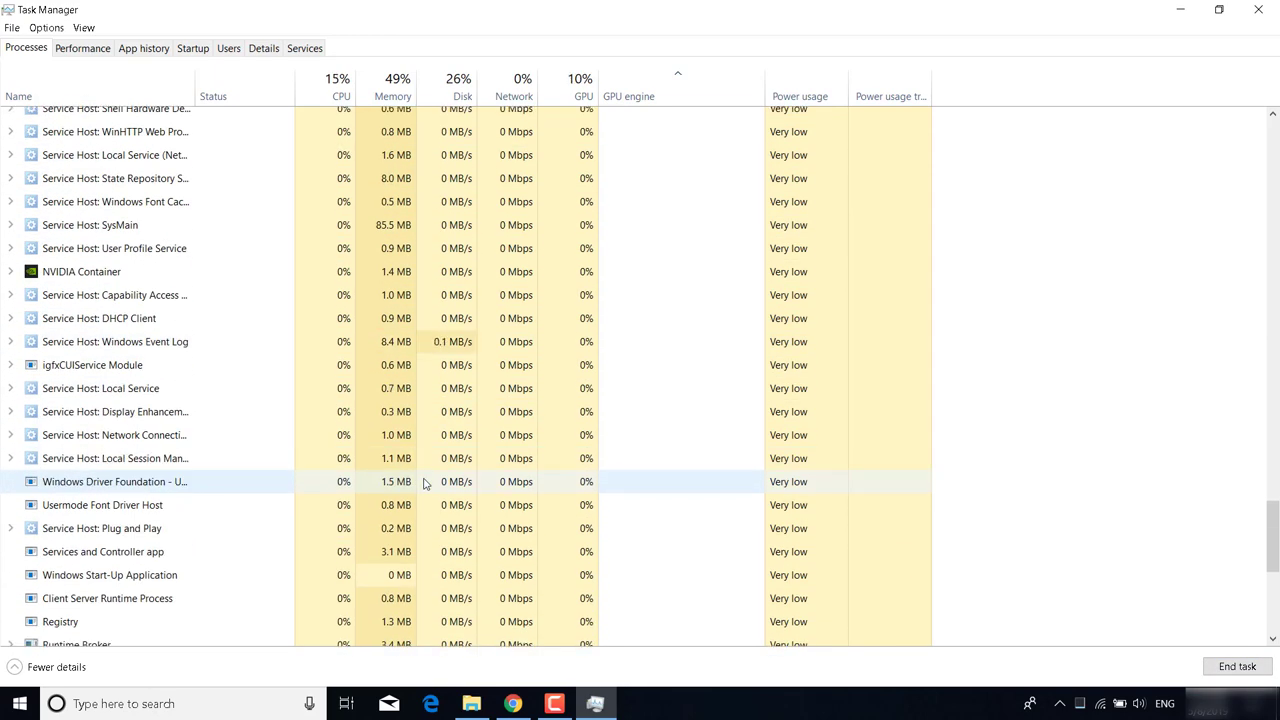
scroll(197, 500, down, 1)
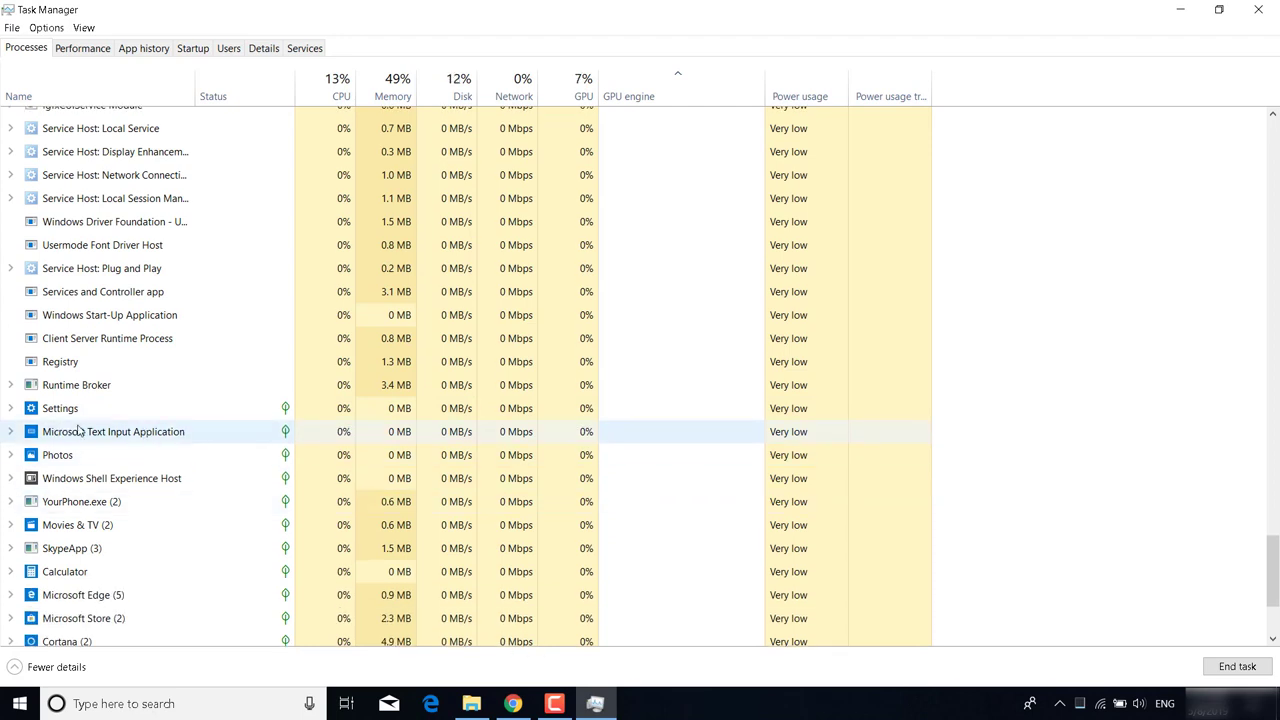
scroll(113, 510, down, 1)
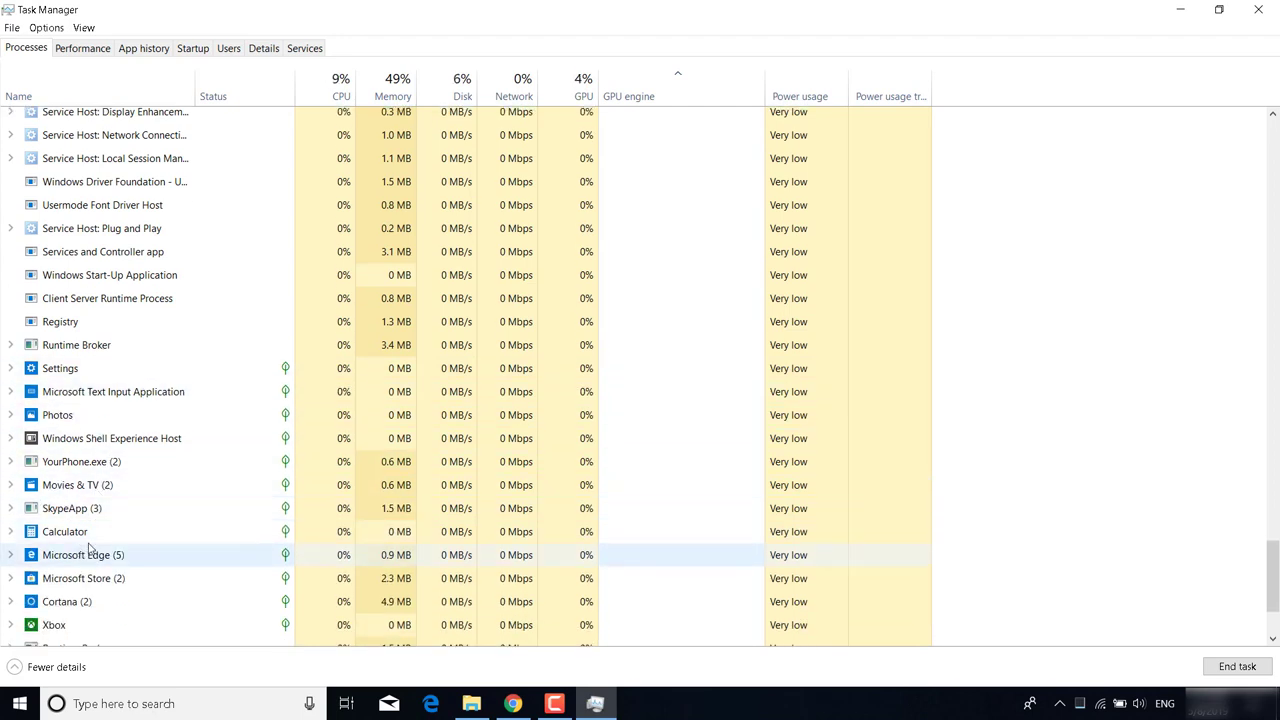
scroll(177, 454, down, 2)
scroll(175, 507, down, 2)
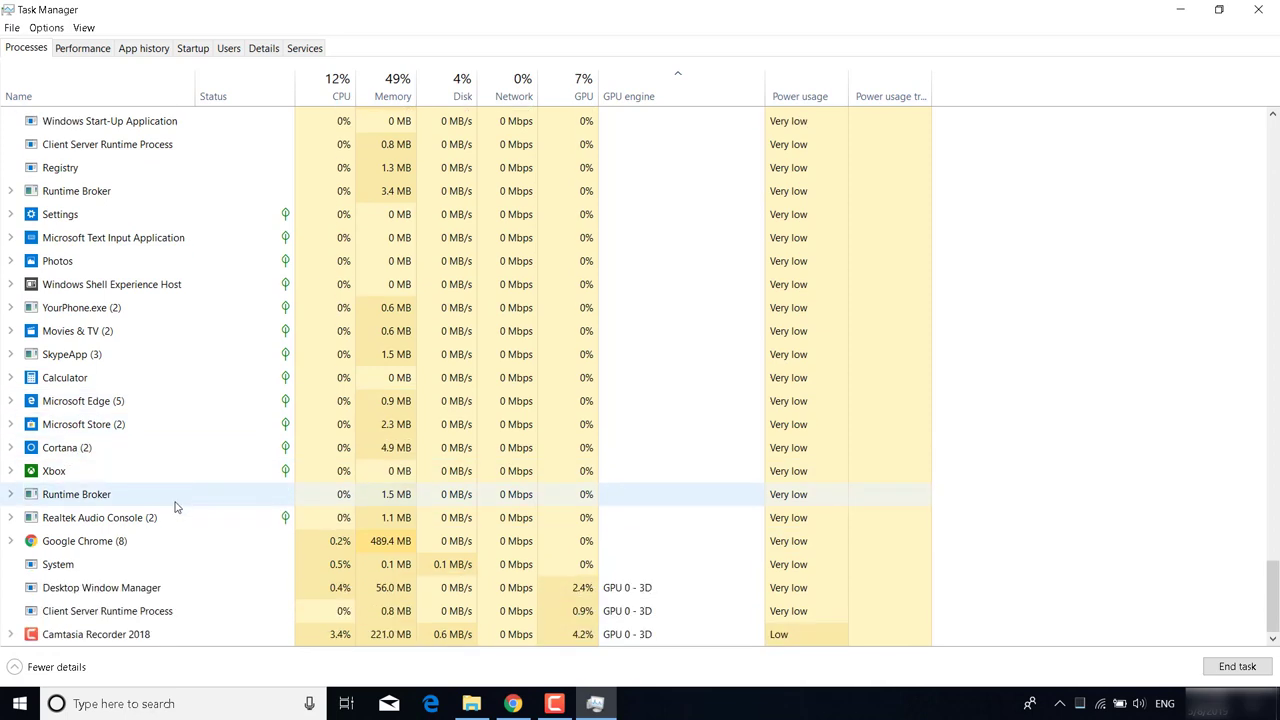
scroll(250, 370, up, 3)
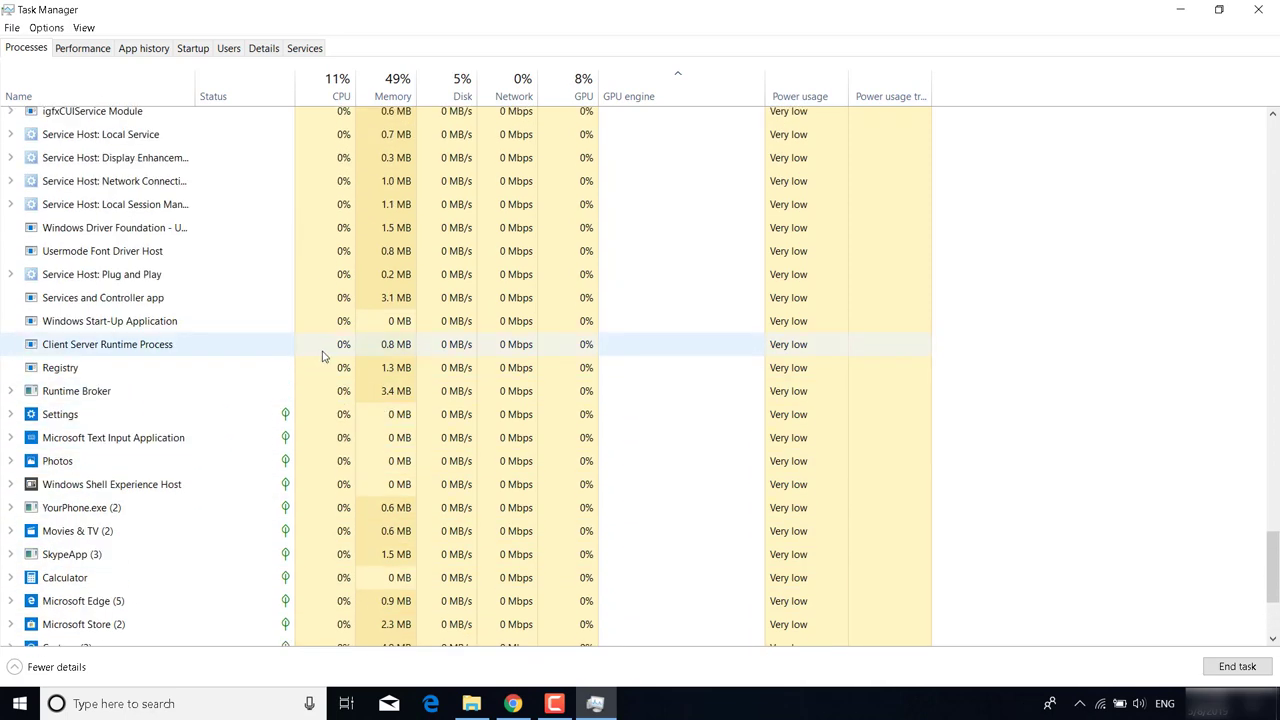
scroll(321, 356, up, 1)
click(1258, 9)
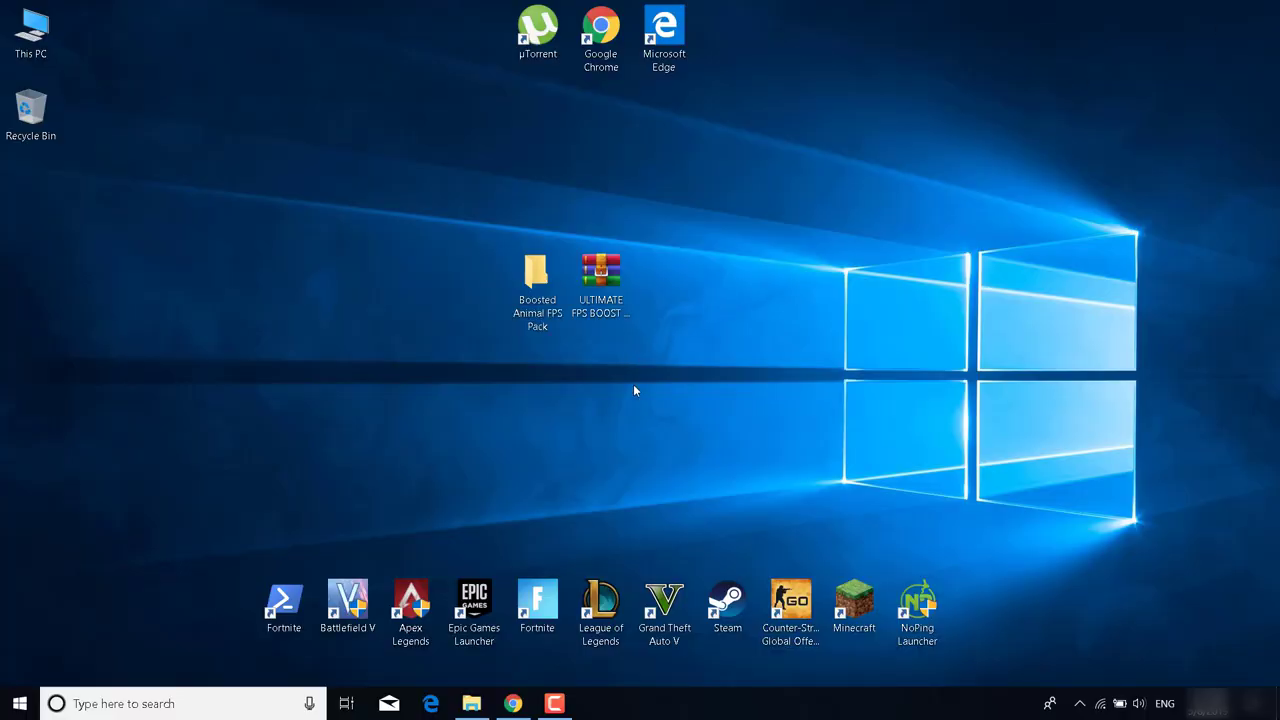
Open Manage 3D settings in NVIDIA Control Panel and set the global preferred graphics processor to High-performance NVIDIA processor
right_click(698, 329)
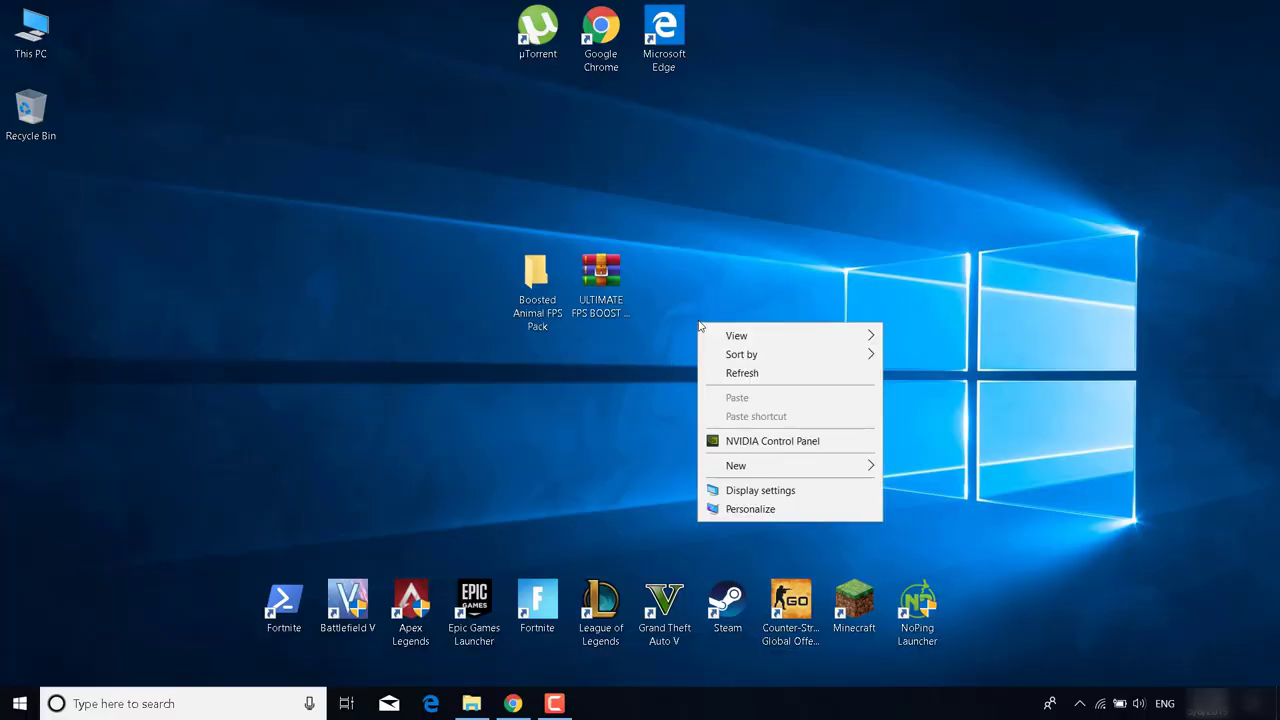
click(784, 446)
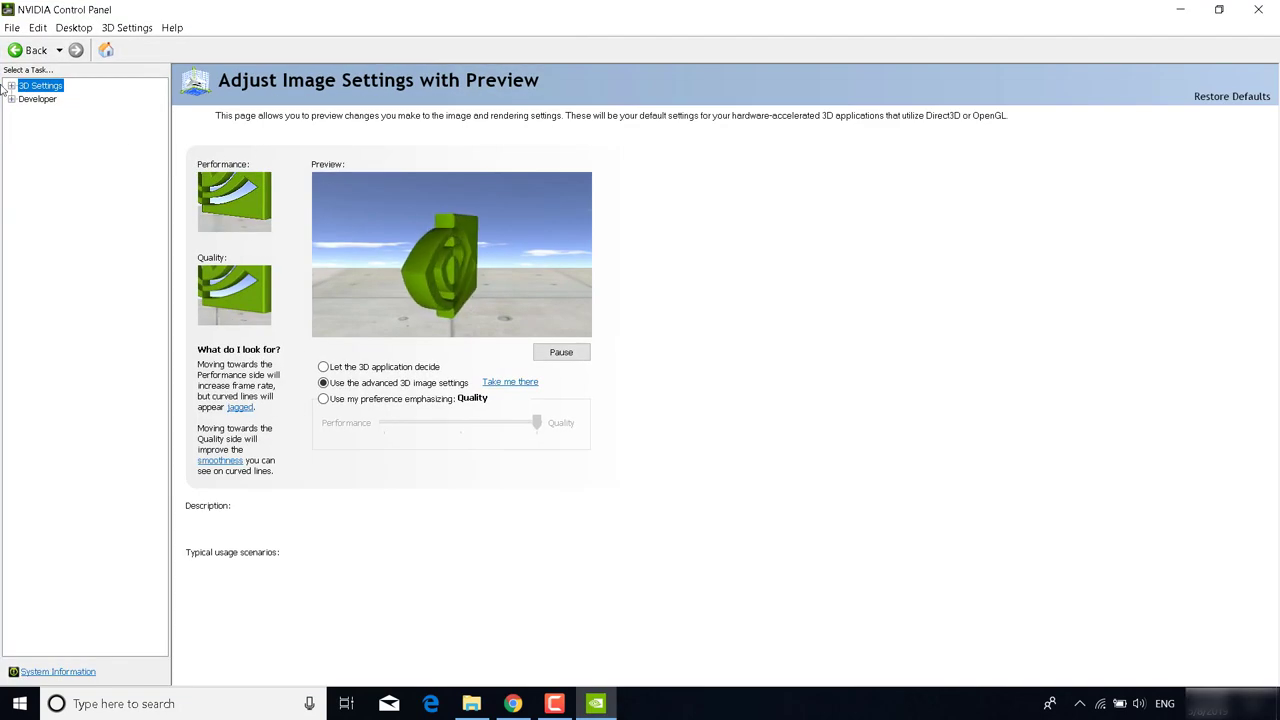
click(11, 87)
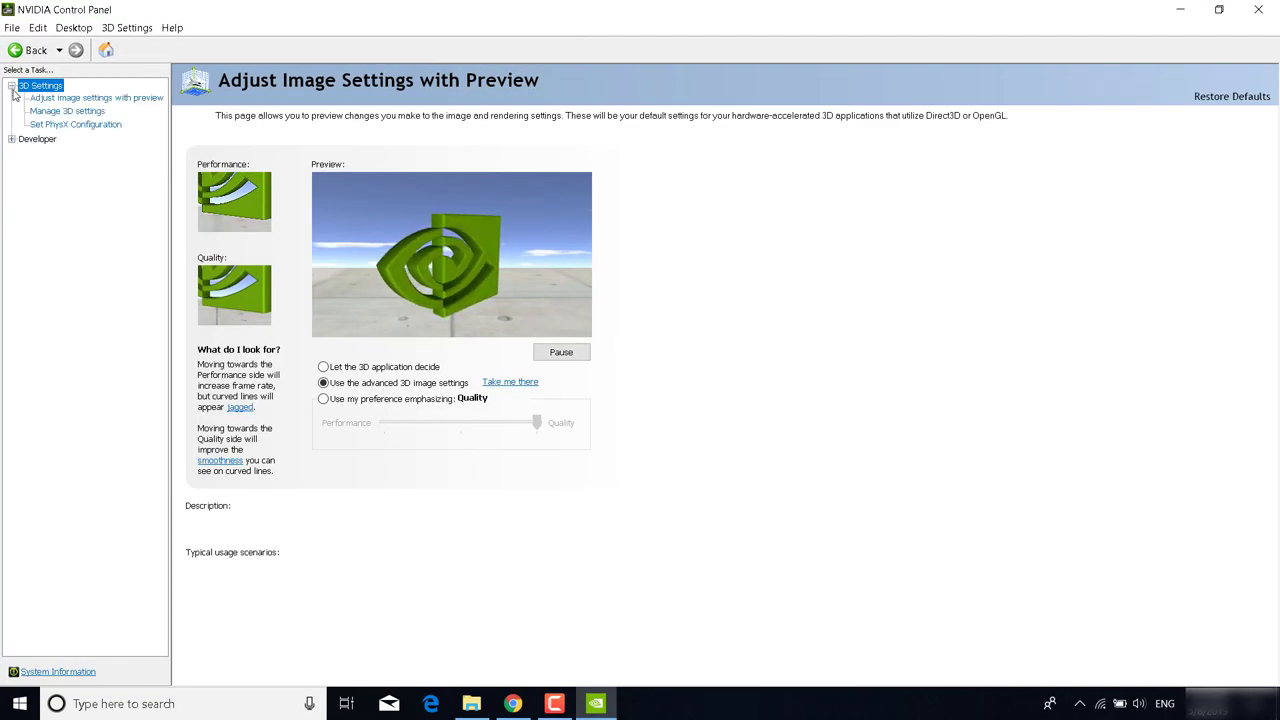
click(56, 113)
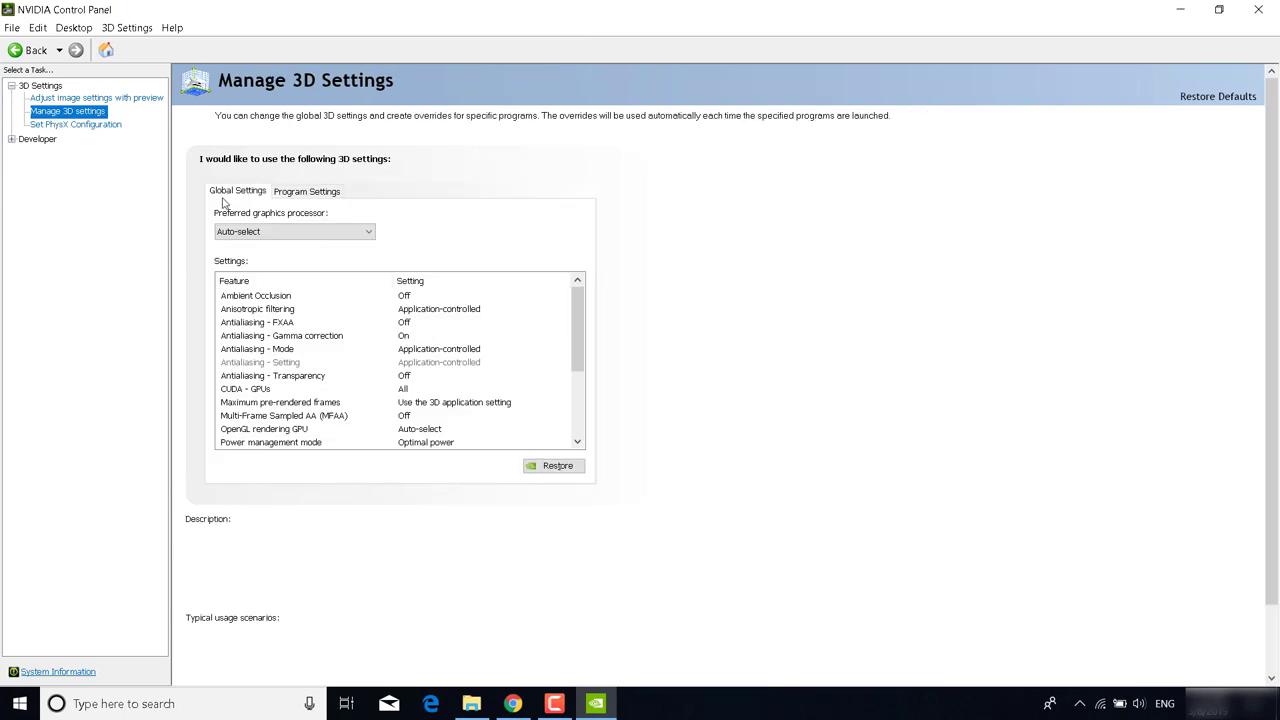
click(219, 232)
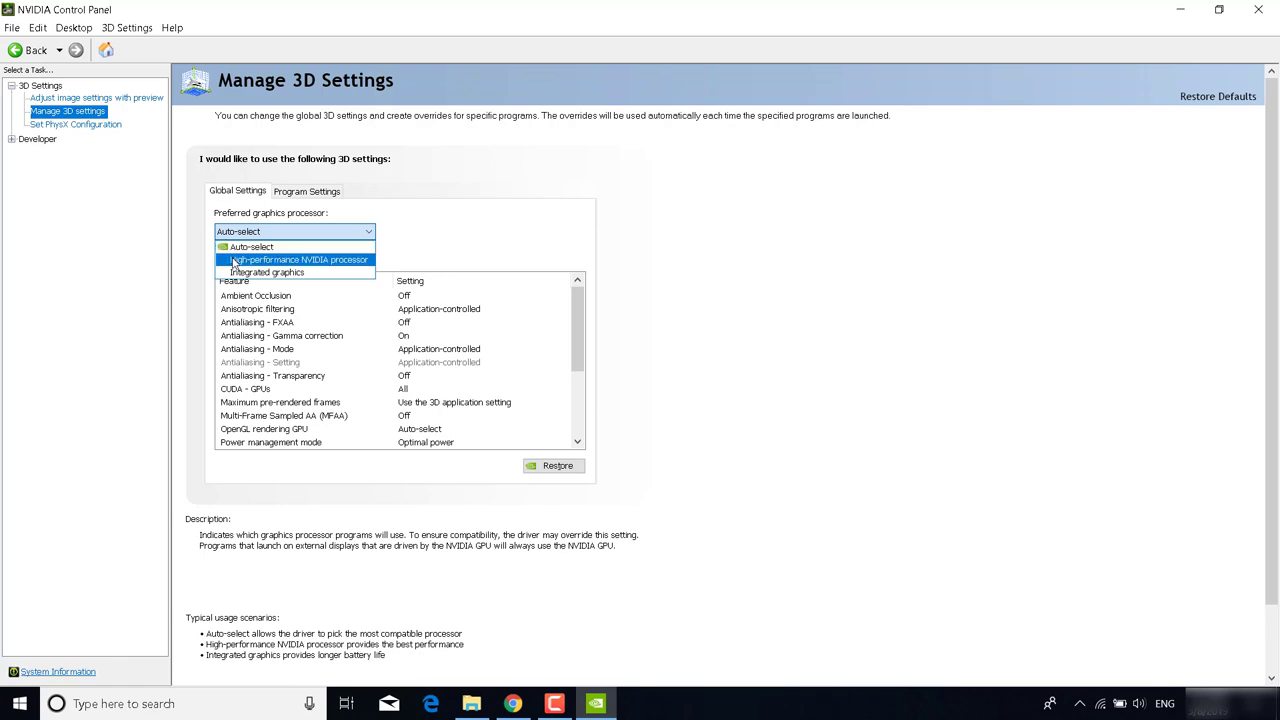
click(273, 262)
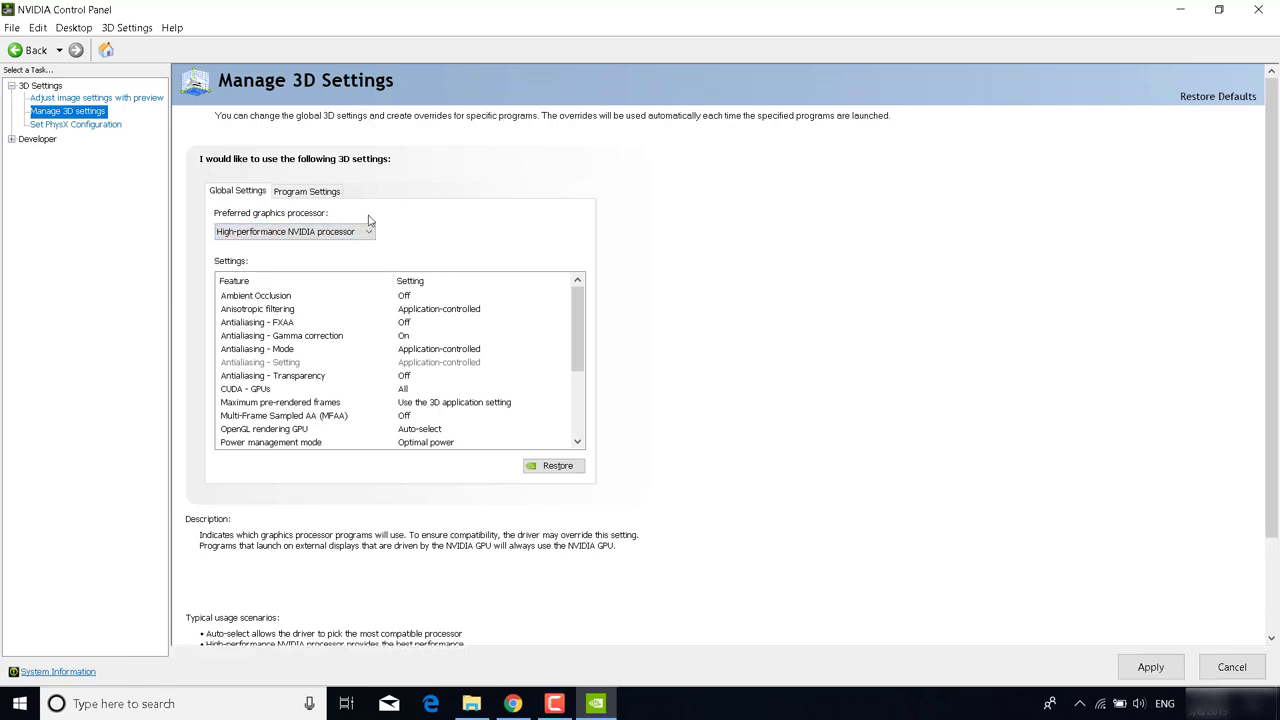
Look through the installed programs in the Program Settings for Fortnite, keeping Battlefield V selected
click(318, 190)
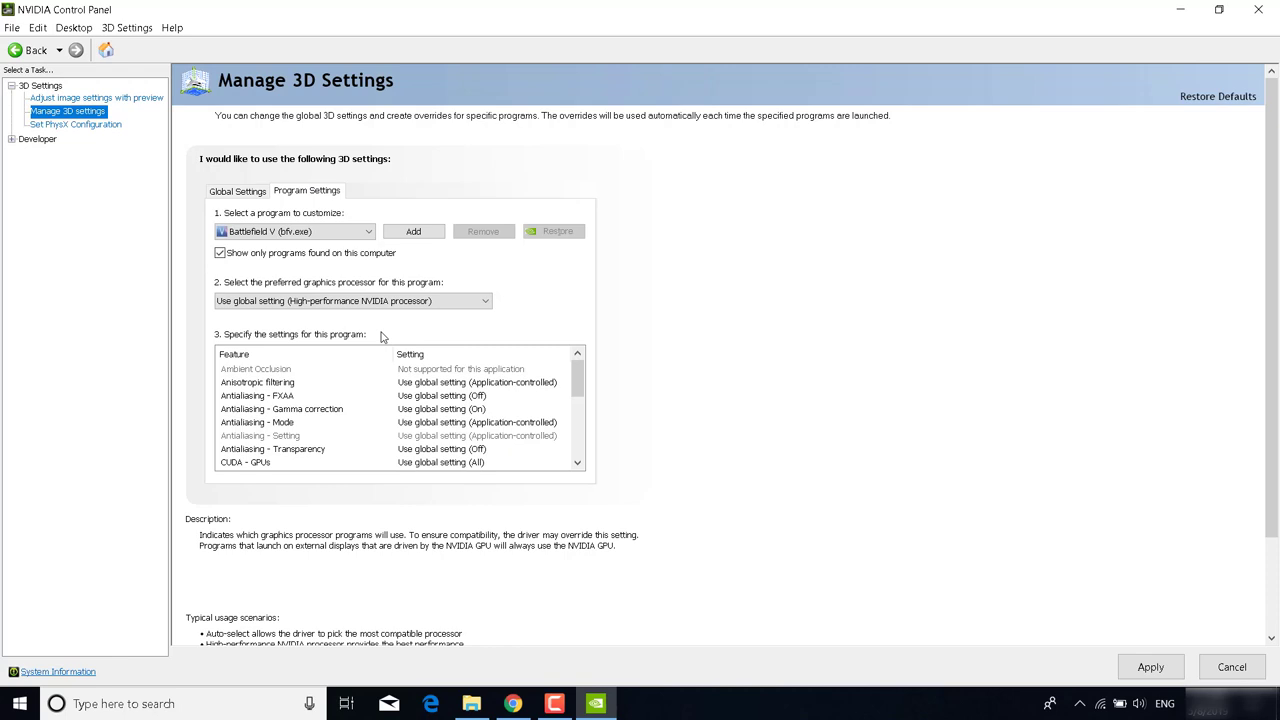
click(345, 231)
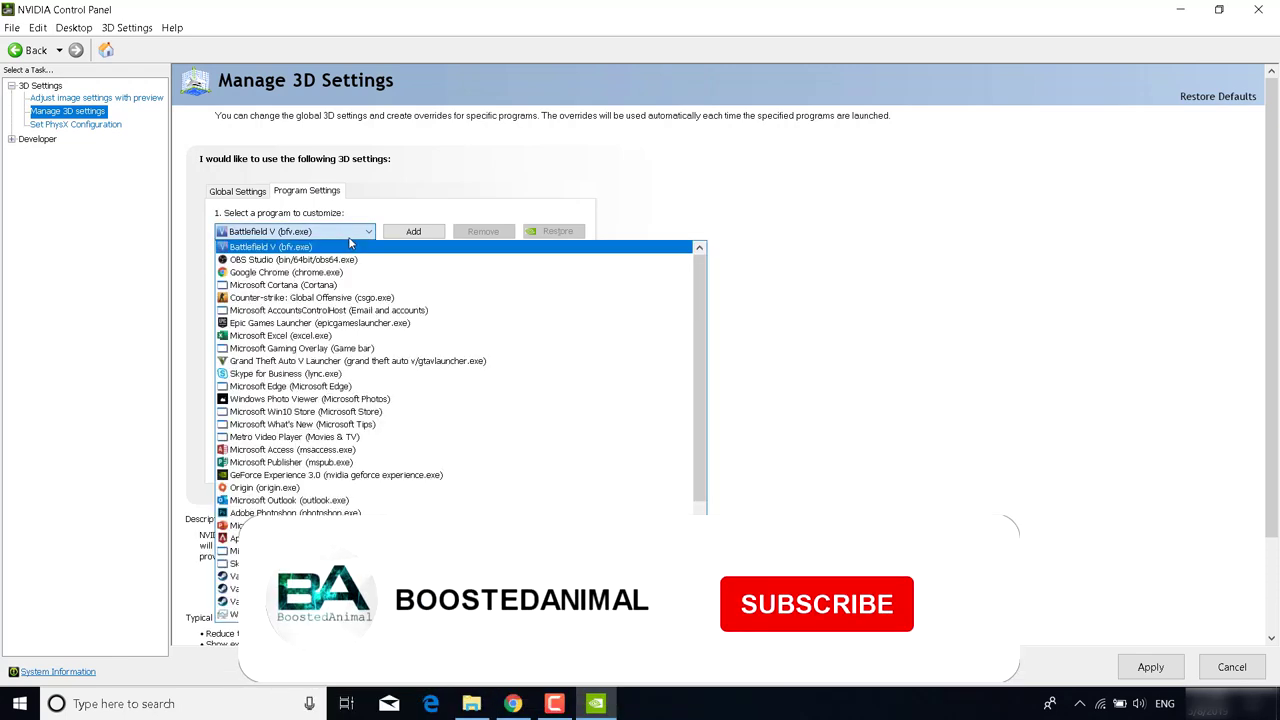
scroll(356, 488, down, 4)
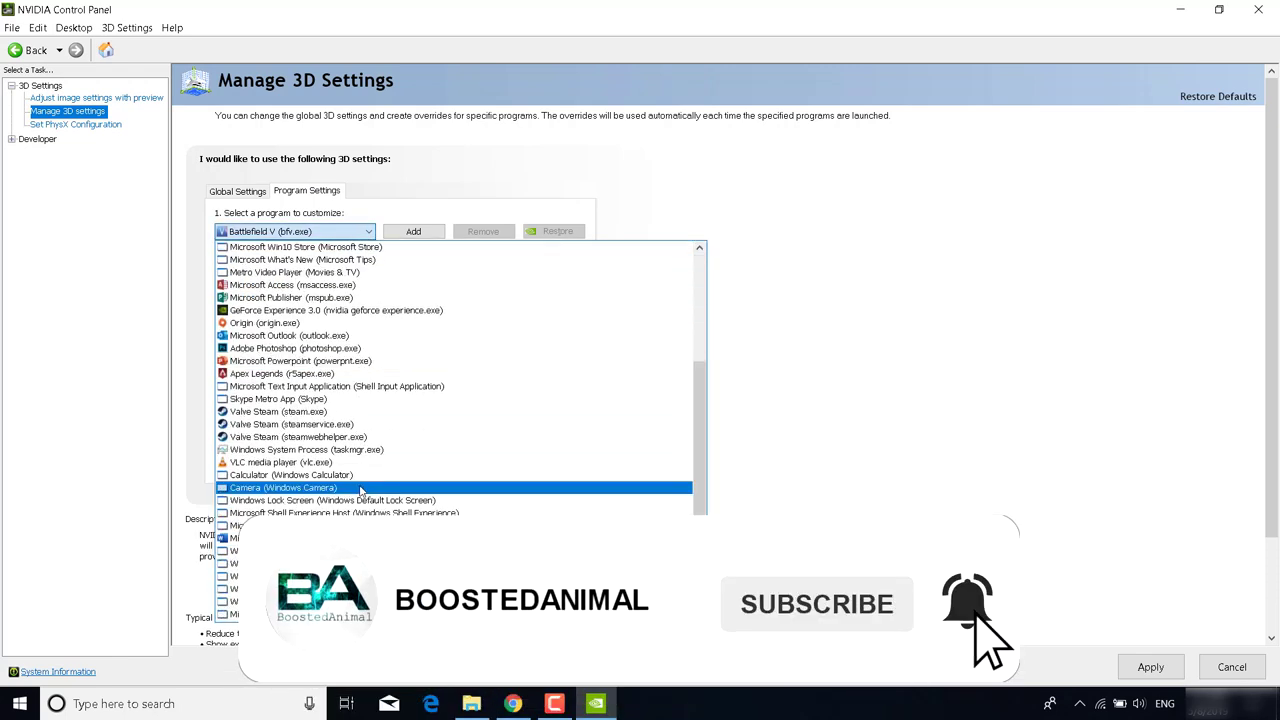
scroll(360, 488, up, 5)
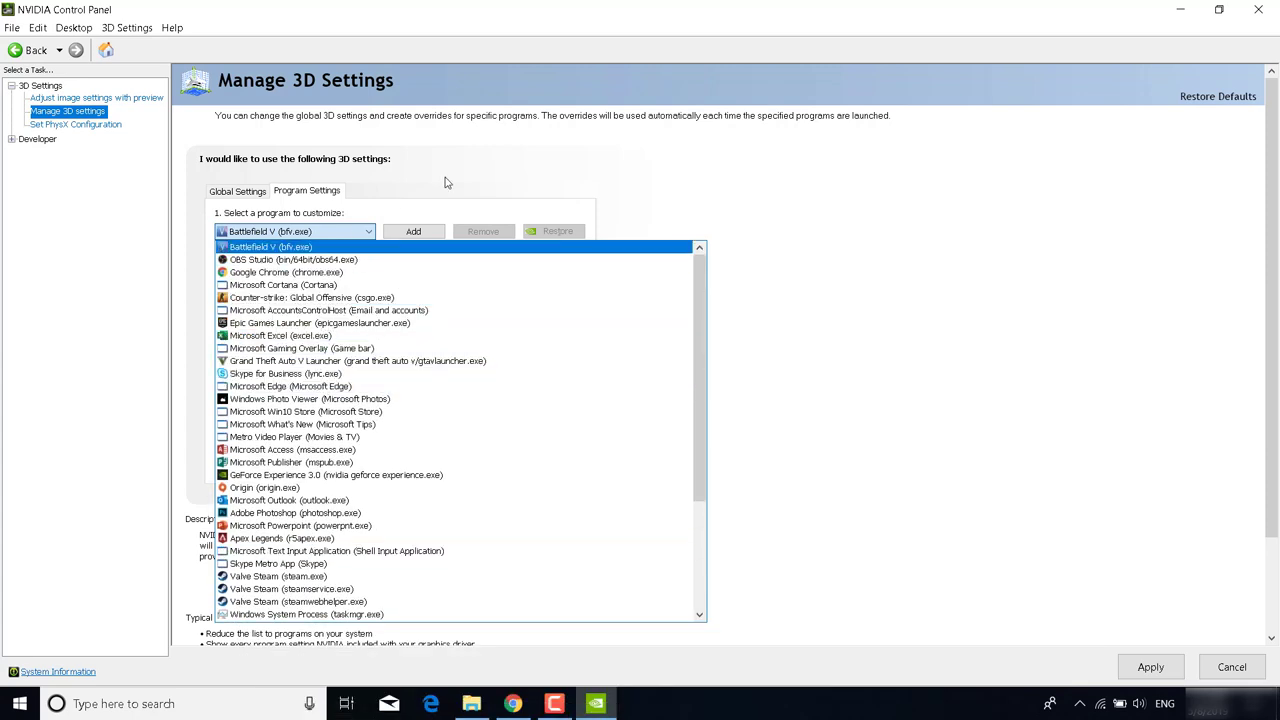
click(340, 248)
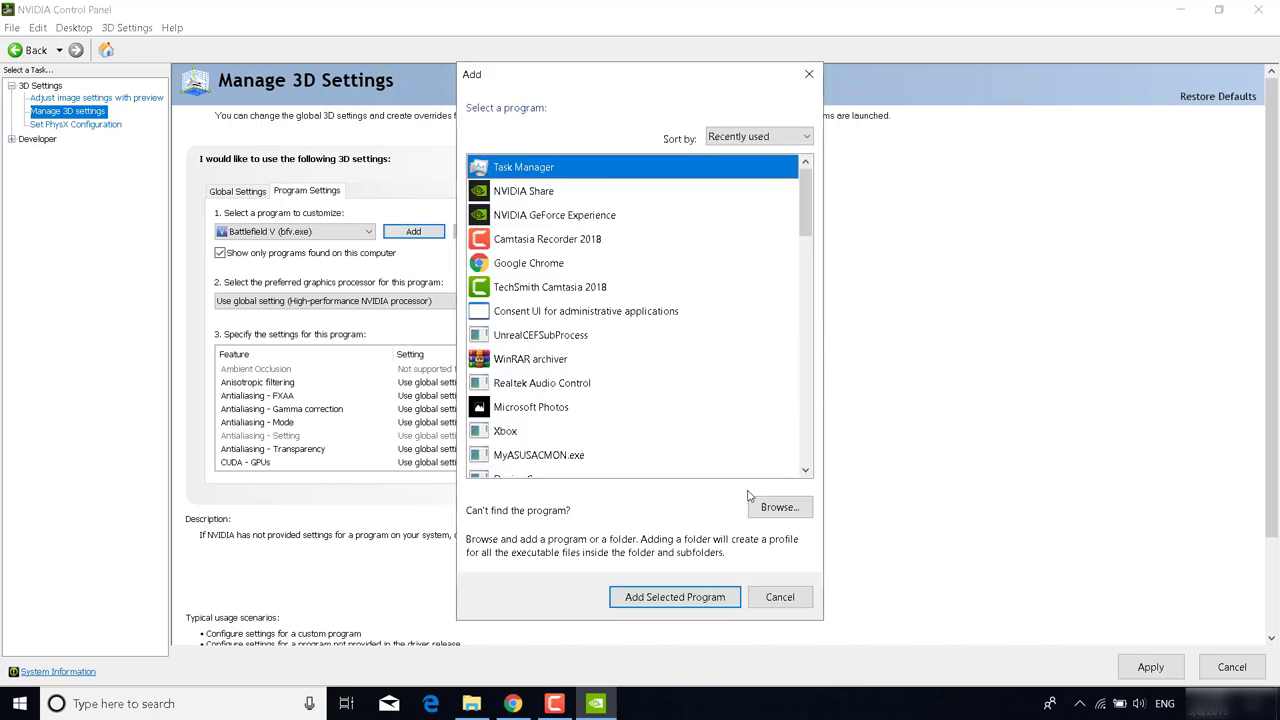
Browse for a program to add and go to the Epic Games folder in C:\Program Files
click(778, 508)
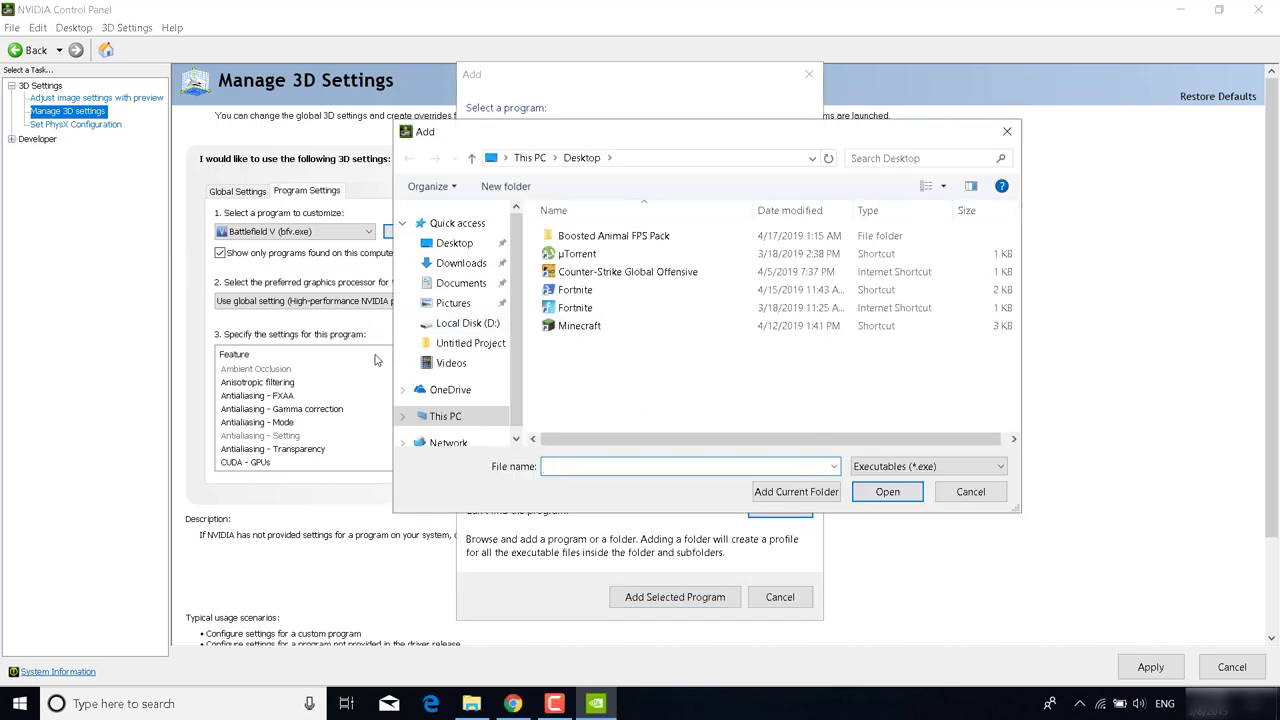
scroll(470, 340, down, 1)
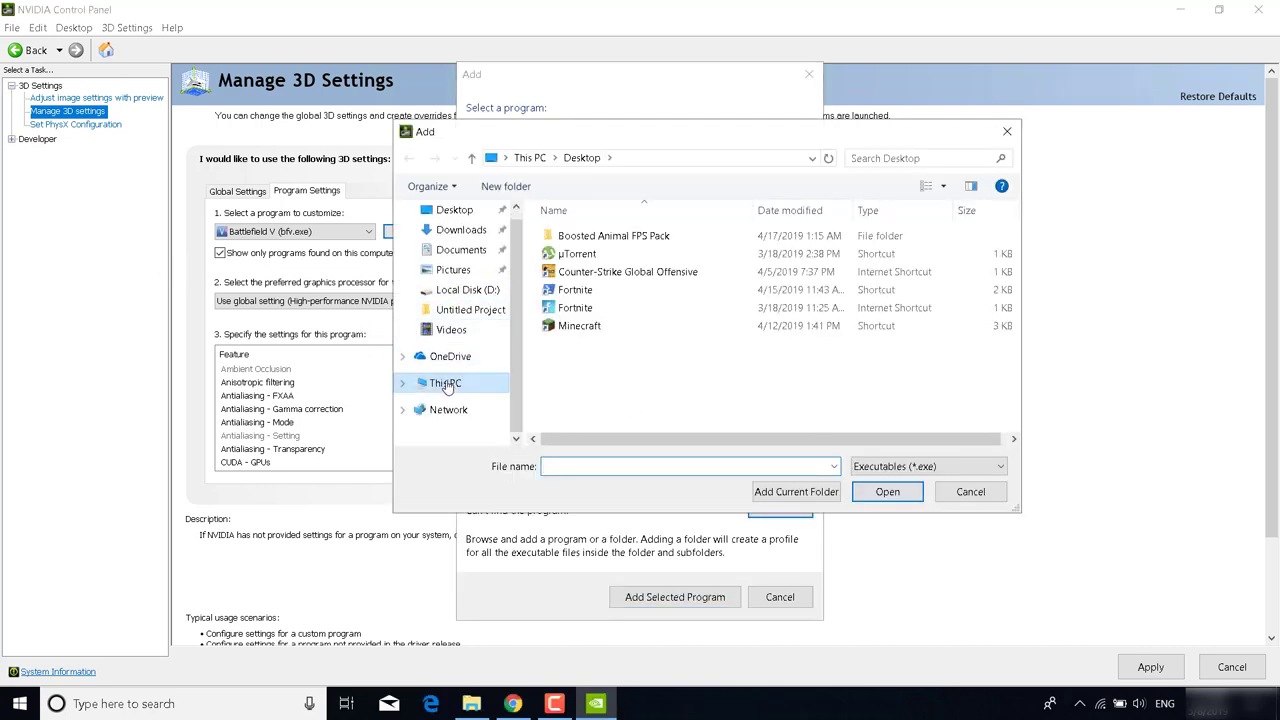
click(445, 383)
scroll(755, 300, down, 1)
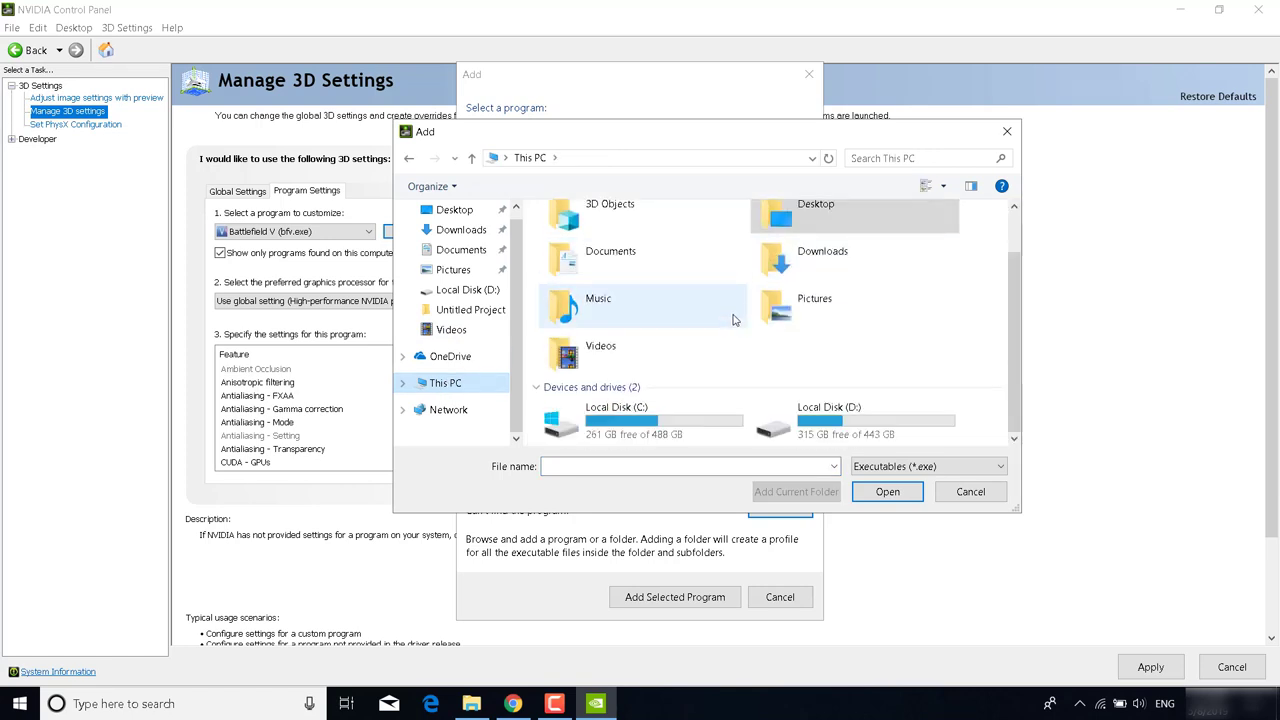
double_click(580, 425)
scroll(668, 326, down, 2)
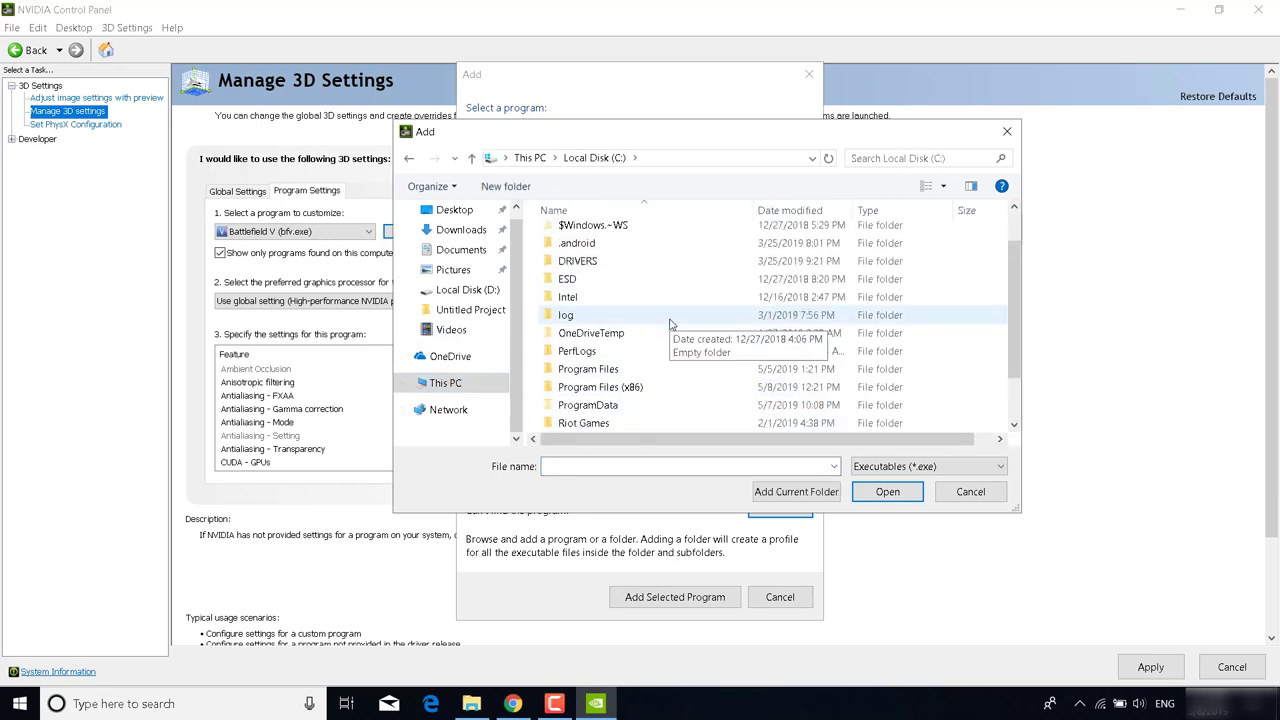
double_click(653, 324)
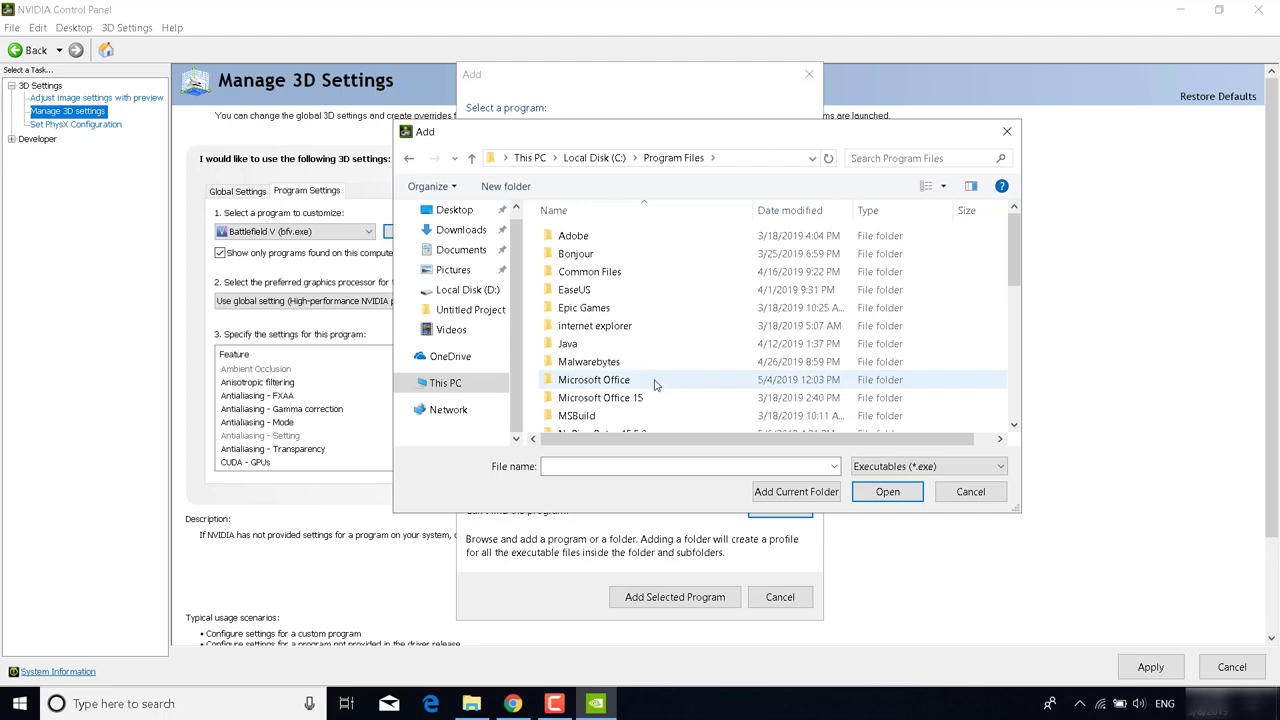
double_click(634, 308)
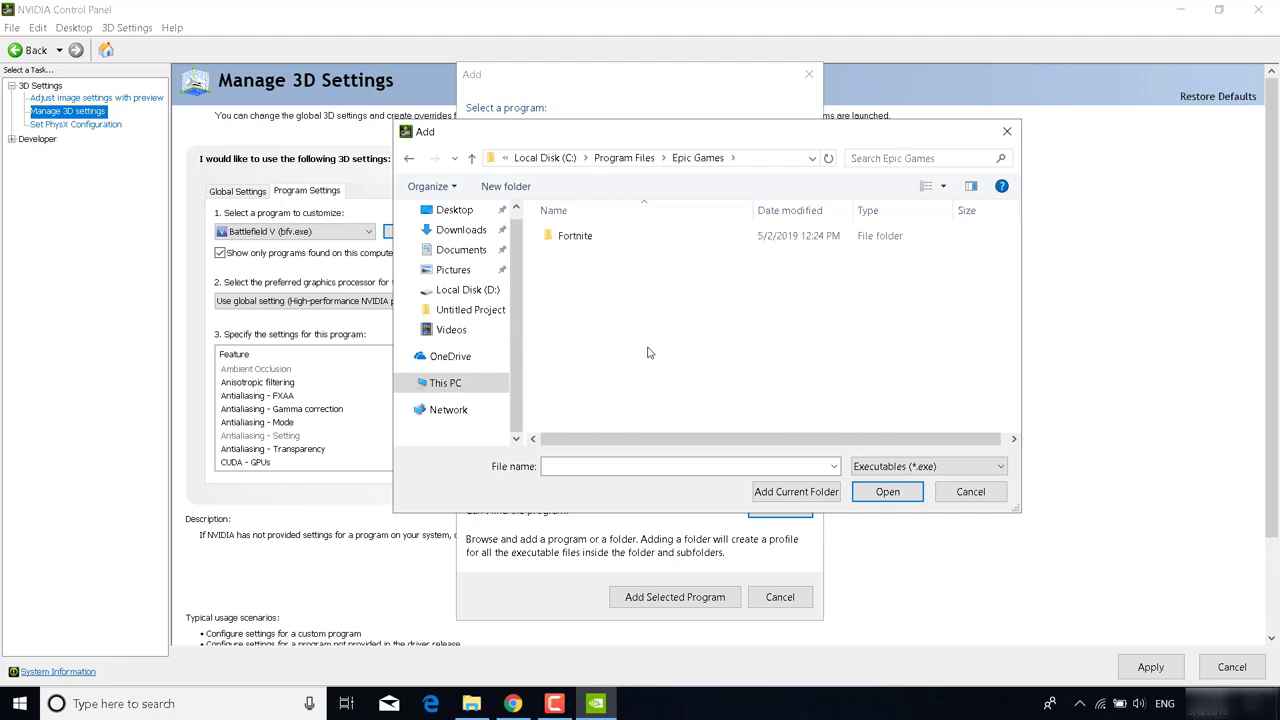
Add FortniteClient-Win64-Shipping.exe from Fortnite\FortniteGame\Binaries\Win64 as the program to customize
double_click(640, 245)
double_click(656, 262)
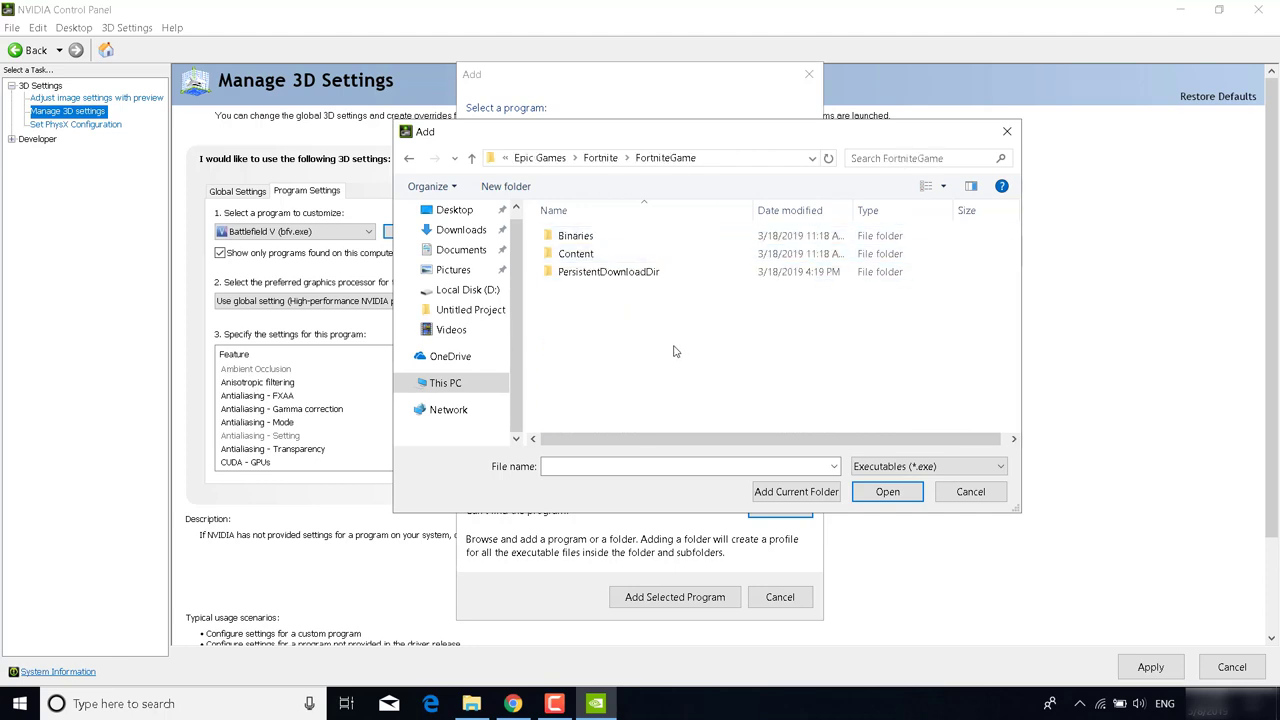
click(633, 236)
double_click(633, 236)
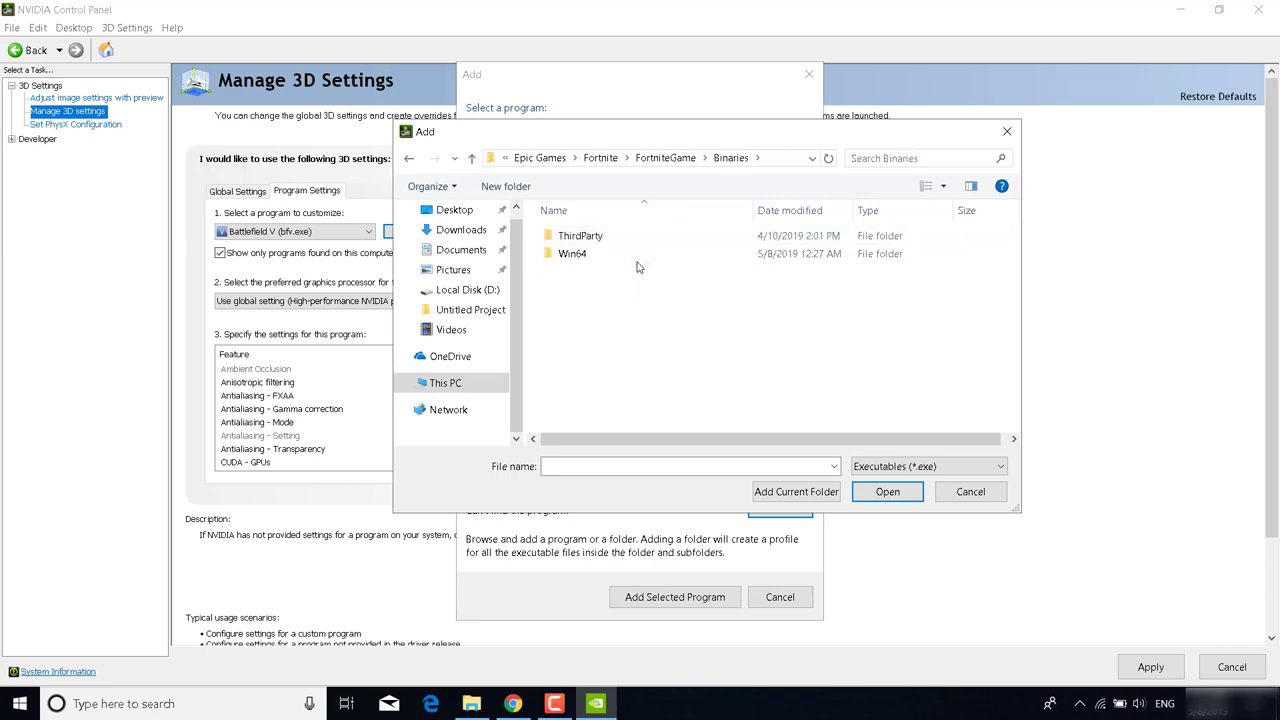
double_click(634, 260)
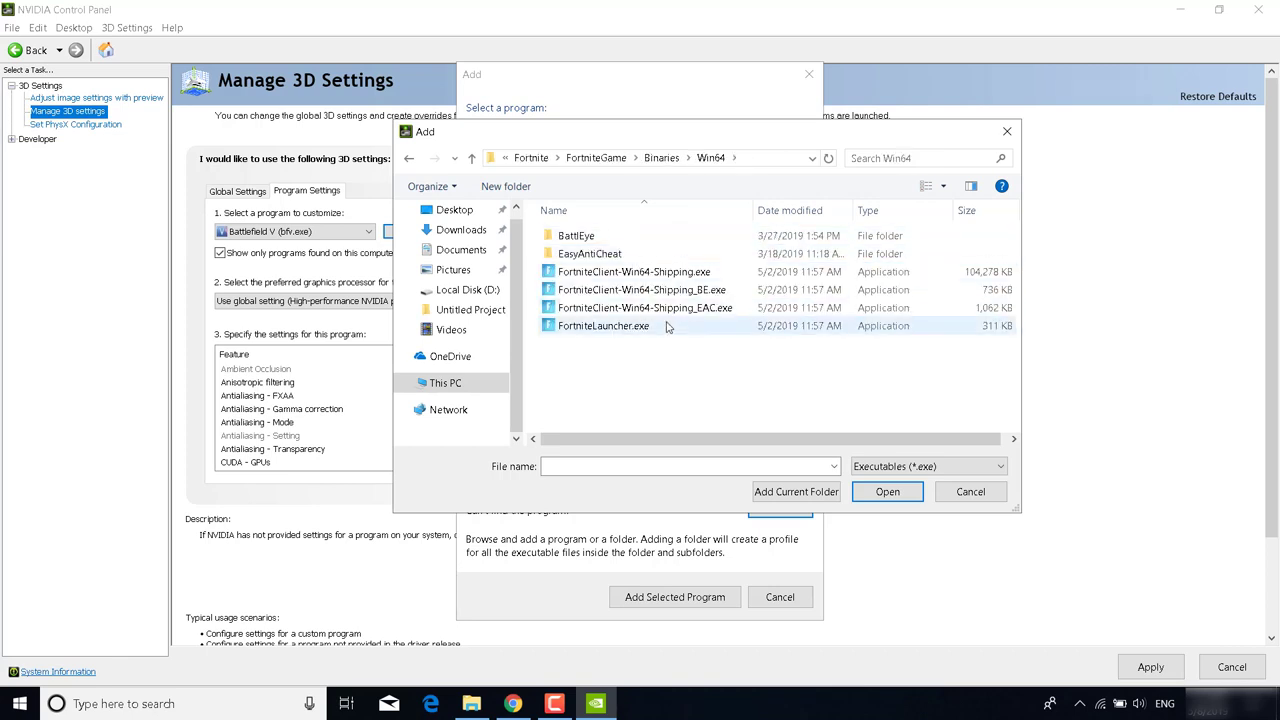
click(646, 276)
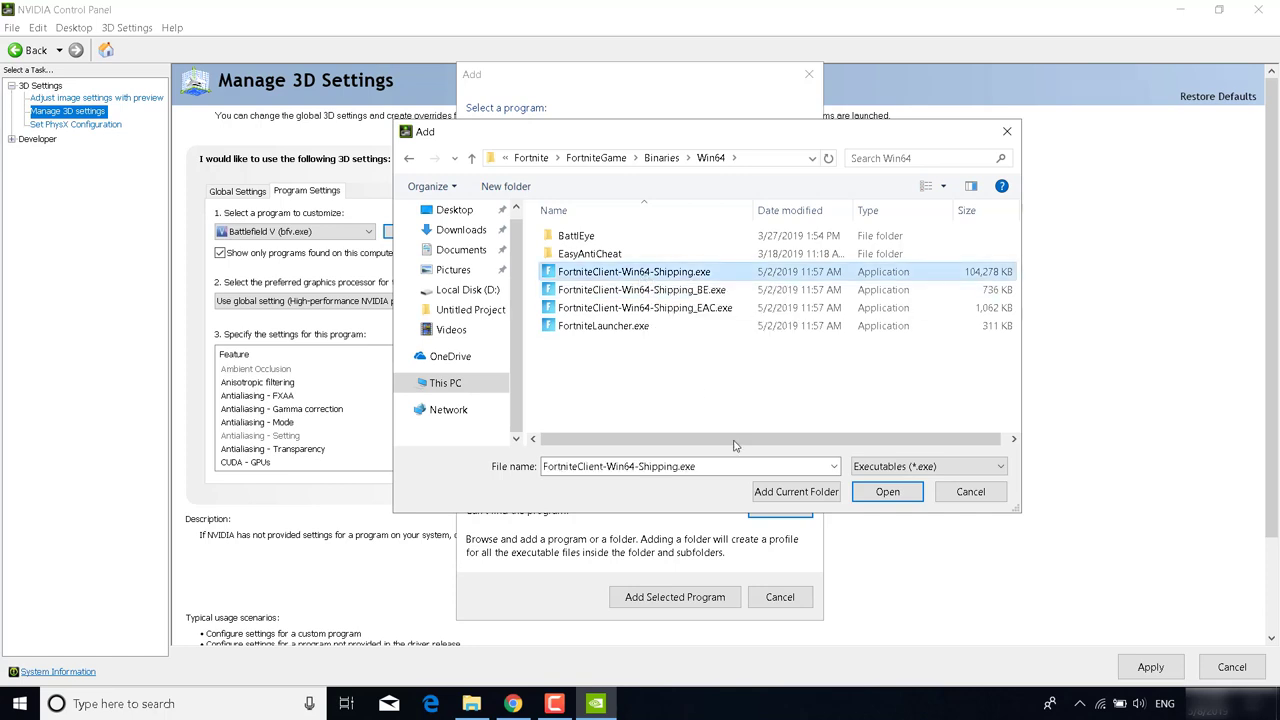
click(885, 492)
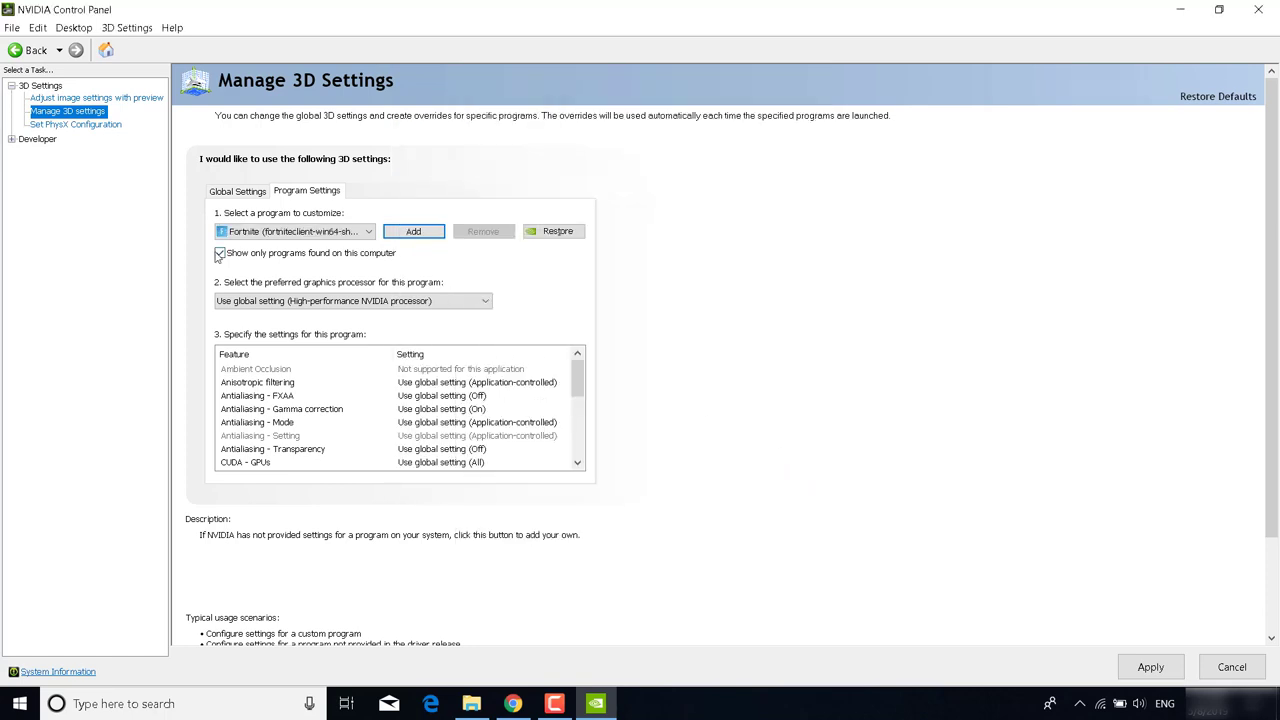
Set Fortnite's preferred graphics processor to High-performance NVIDIA processor, apply the change, and close NVIDIA Control Panel
click(300, 300)
click(290, 316)
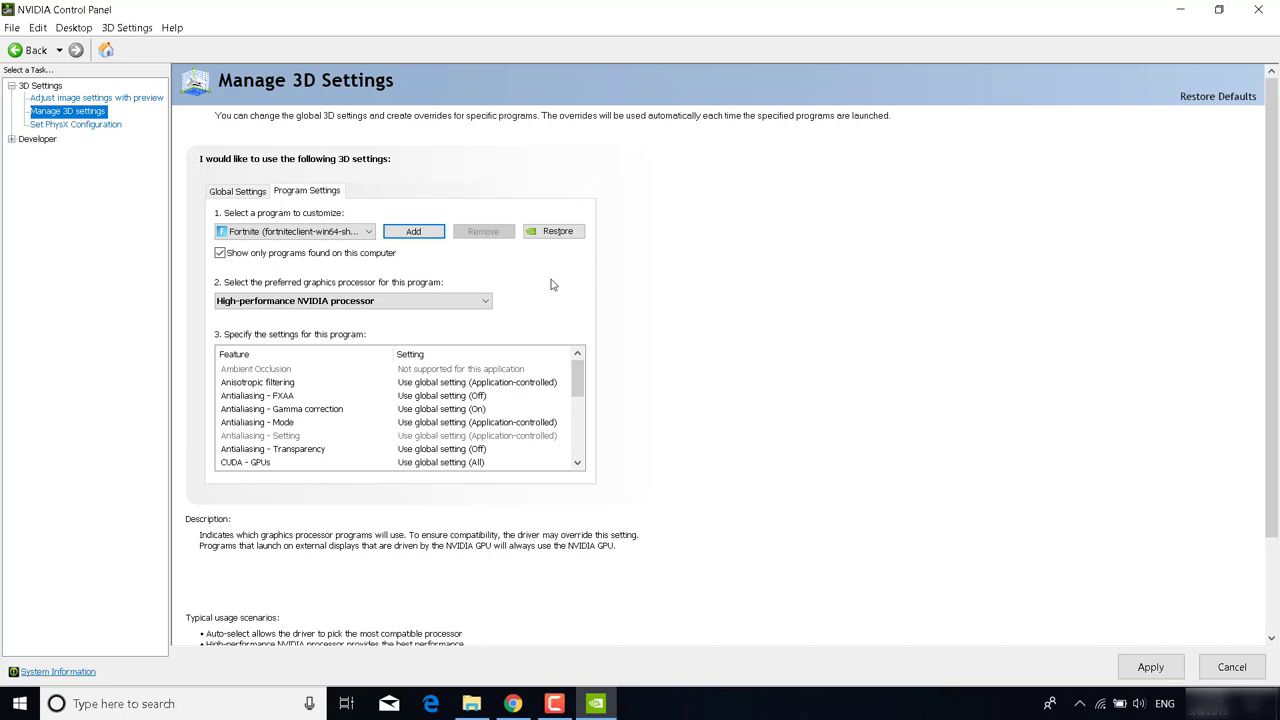
click(1152, 667)
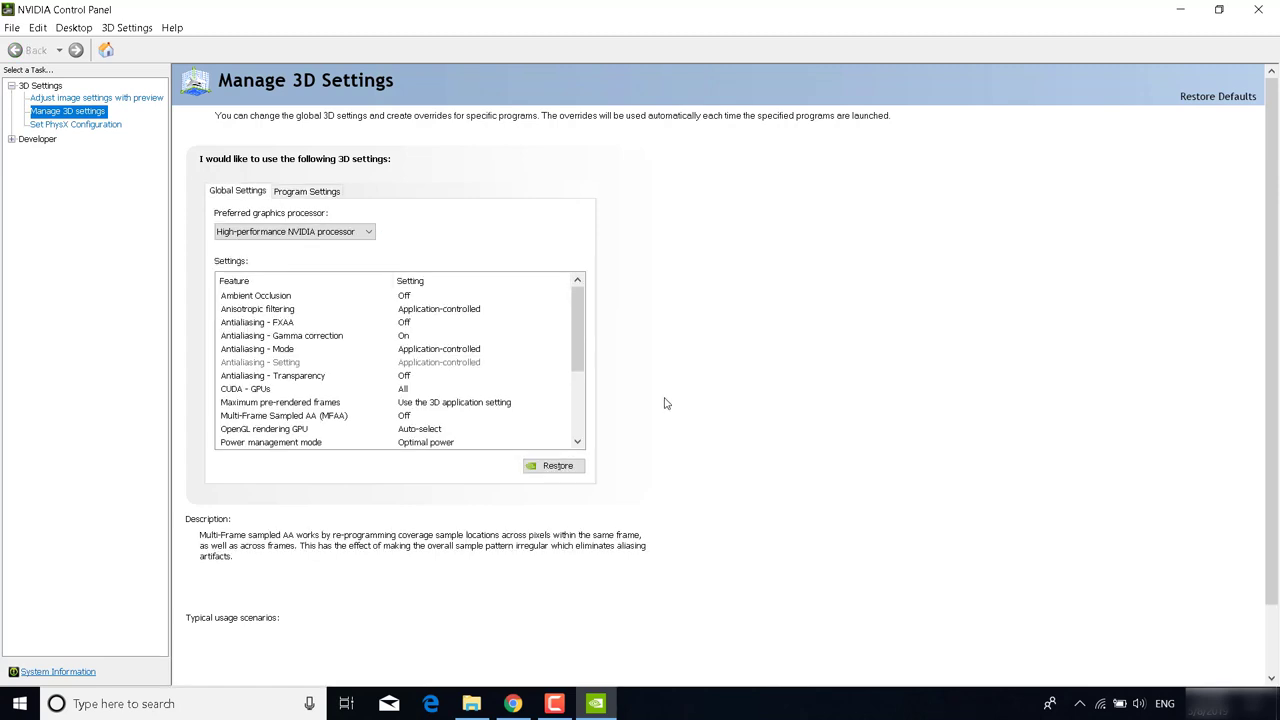
click(1258, 9)
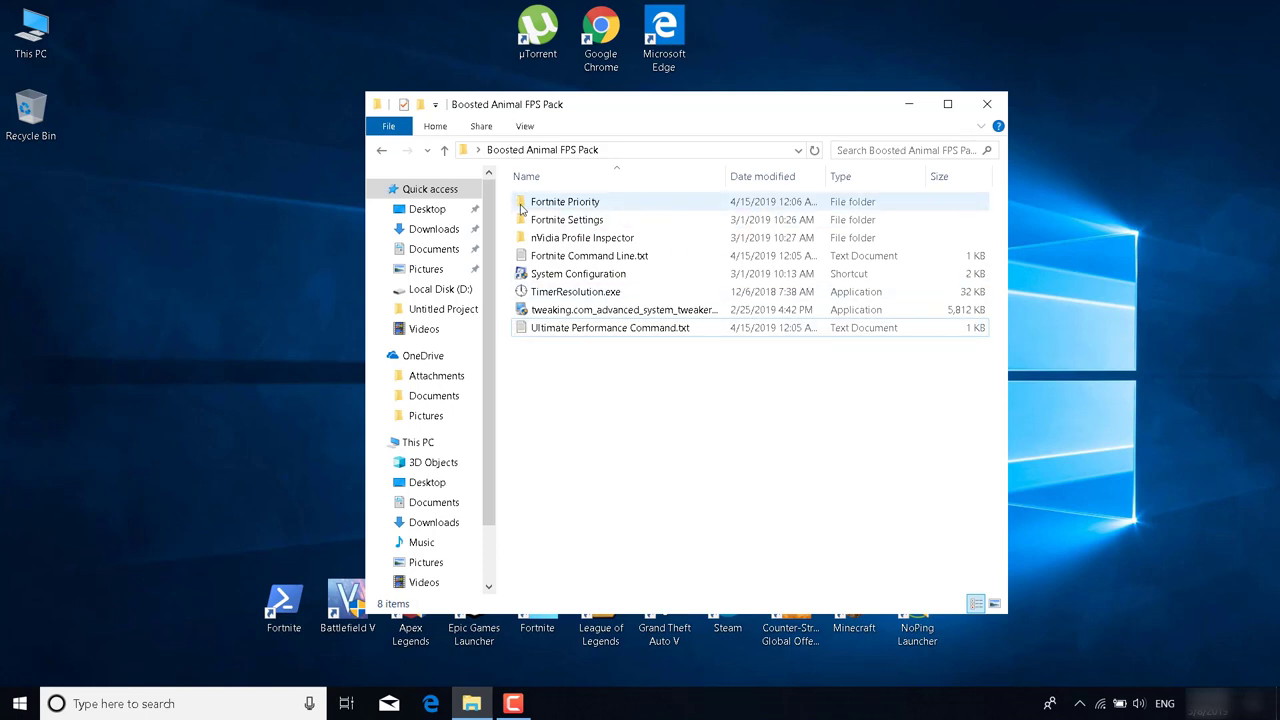
Add FortniteHighPriority.reg from the Fortnite Priority folder to the Windows registry
double_click(591, 202)
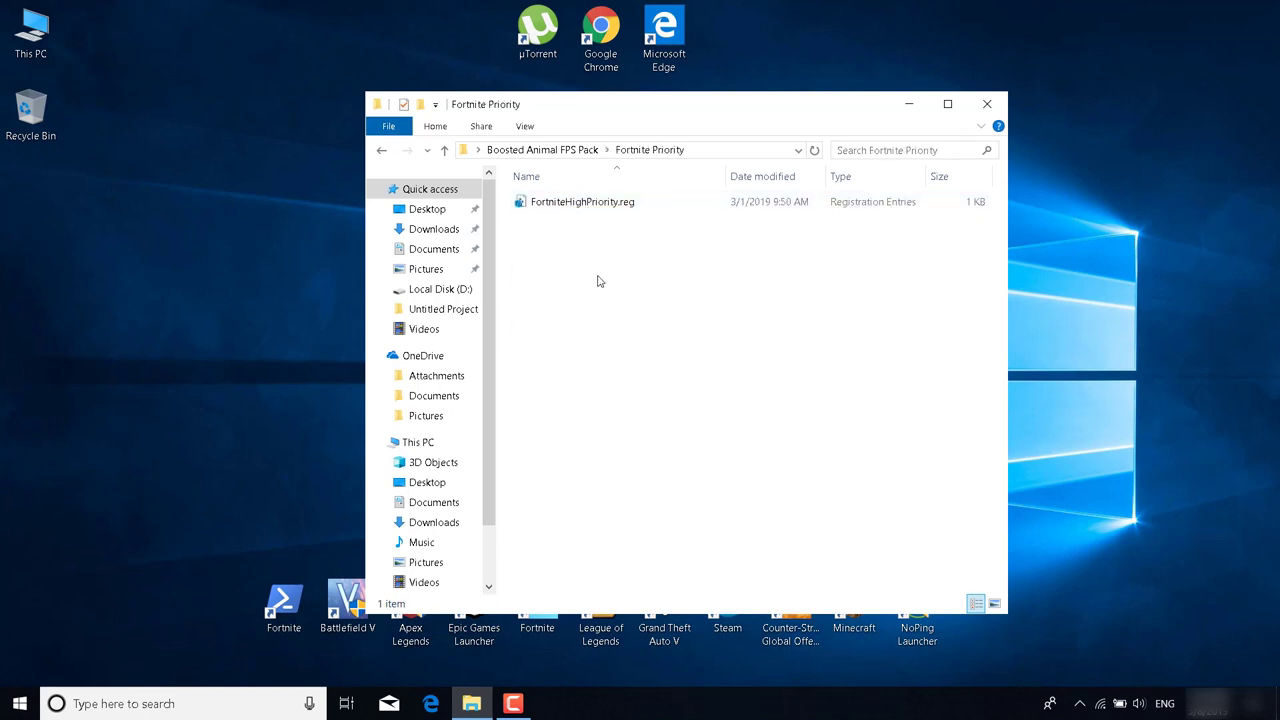
click(613, 208)
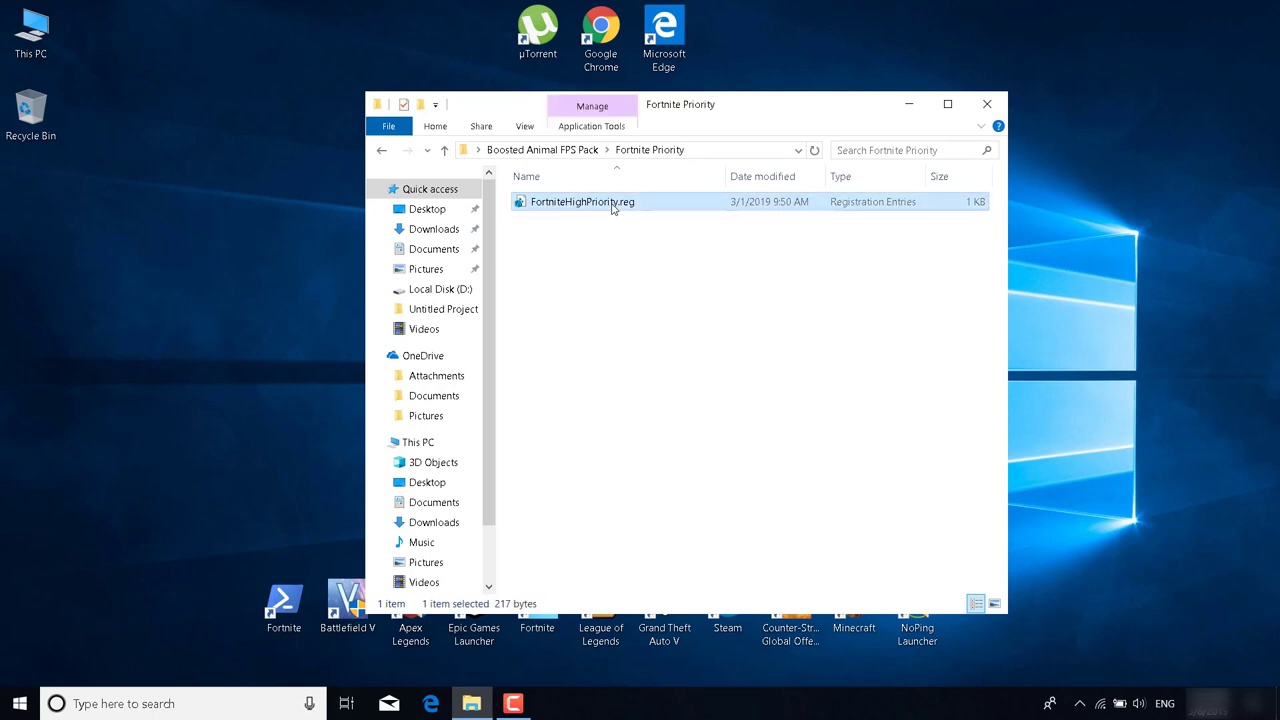
double_click(613, 205)
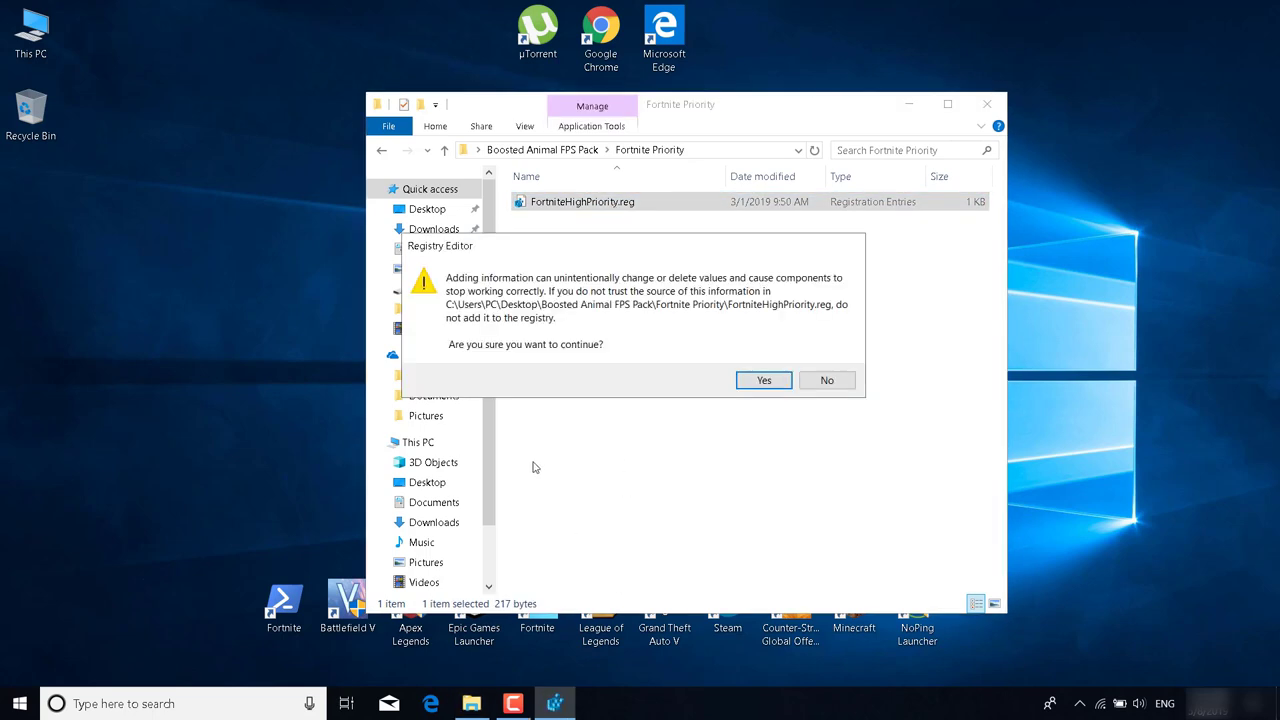
click(762, 386)
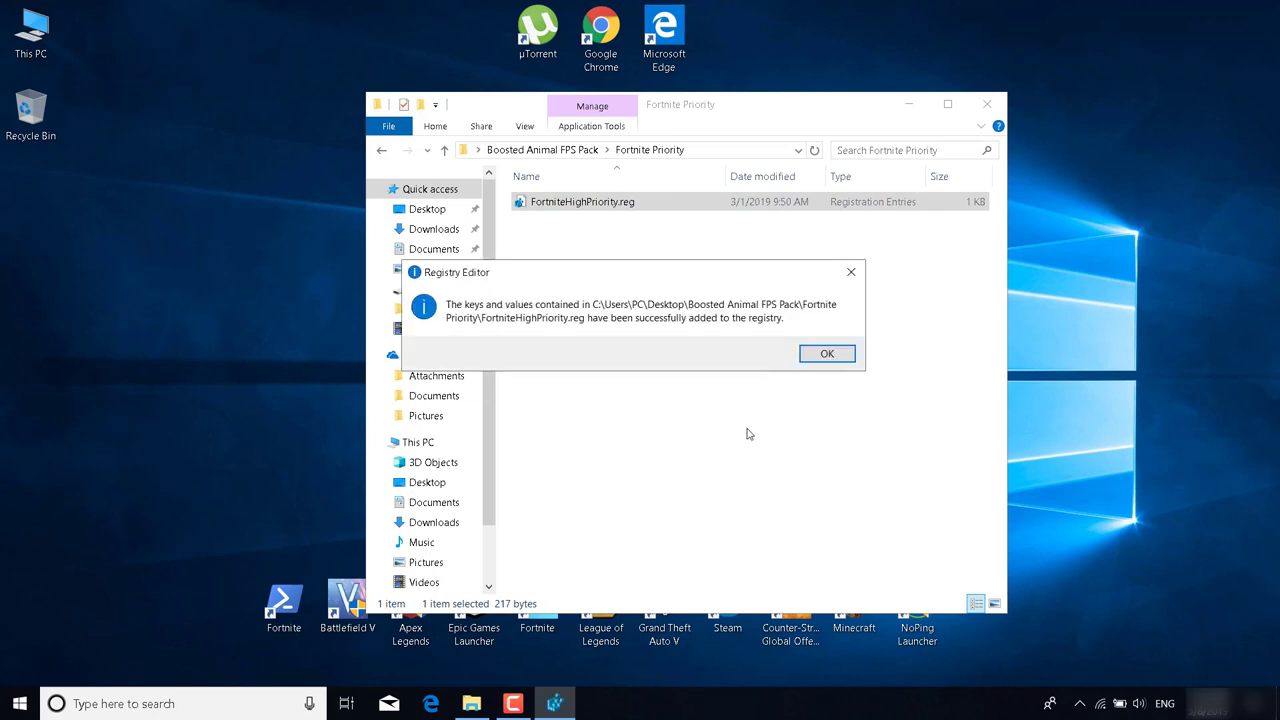
click(827, 354)
click(836, 372)
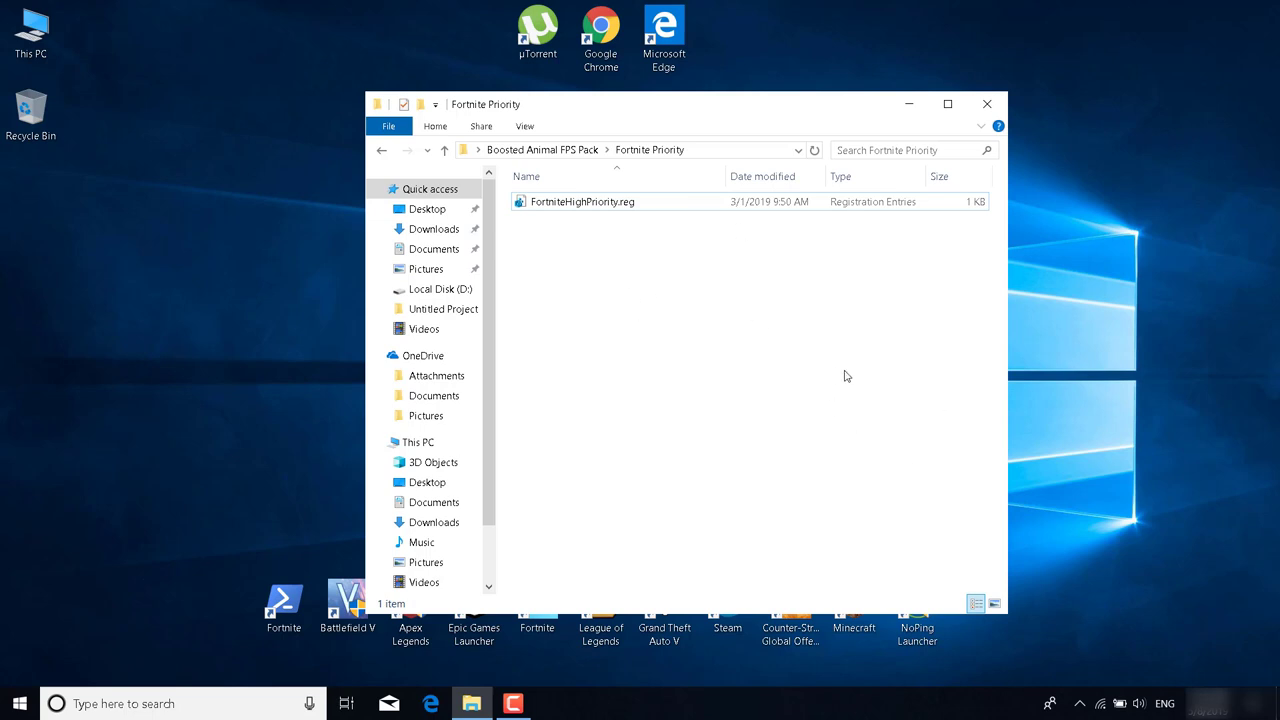
Launch nvidiaProfileInspector.exe from the pack's nVidia Profile Inspector folder and load the Fortnite profile
click(548, 152)
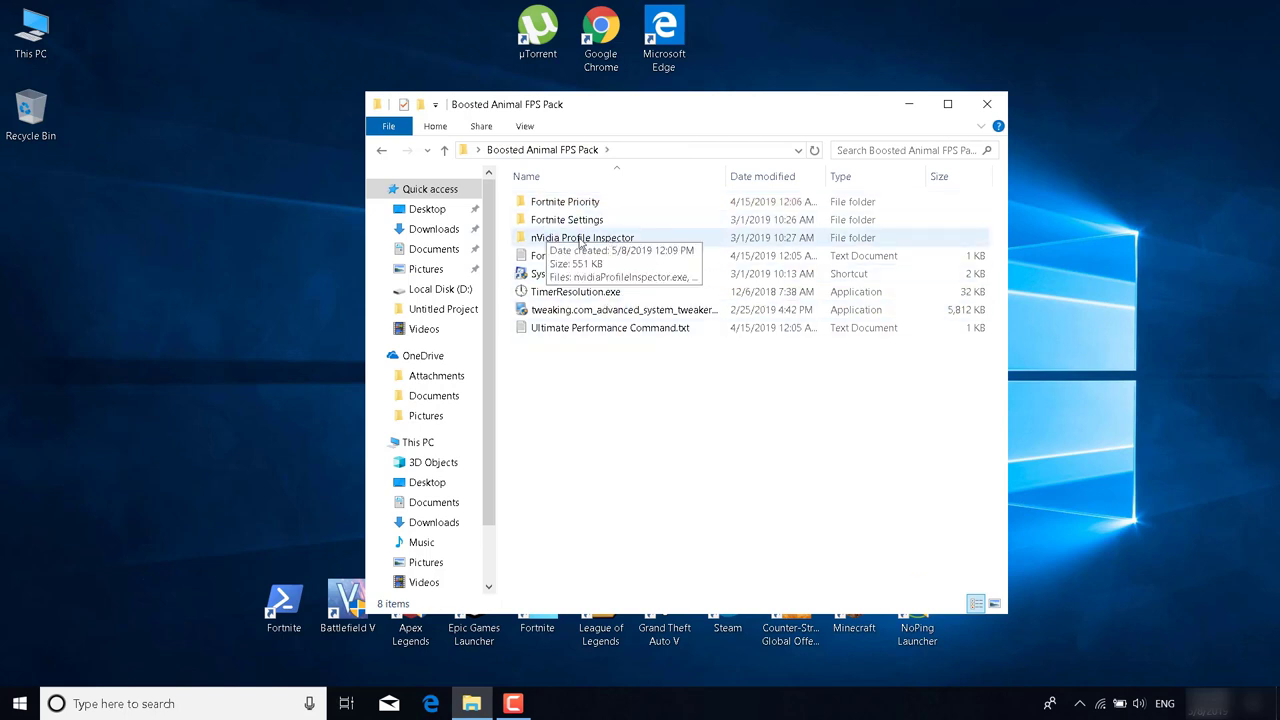
double_click(618, 243)
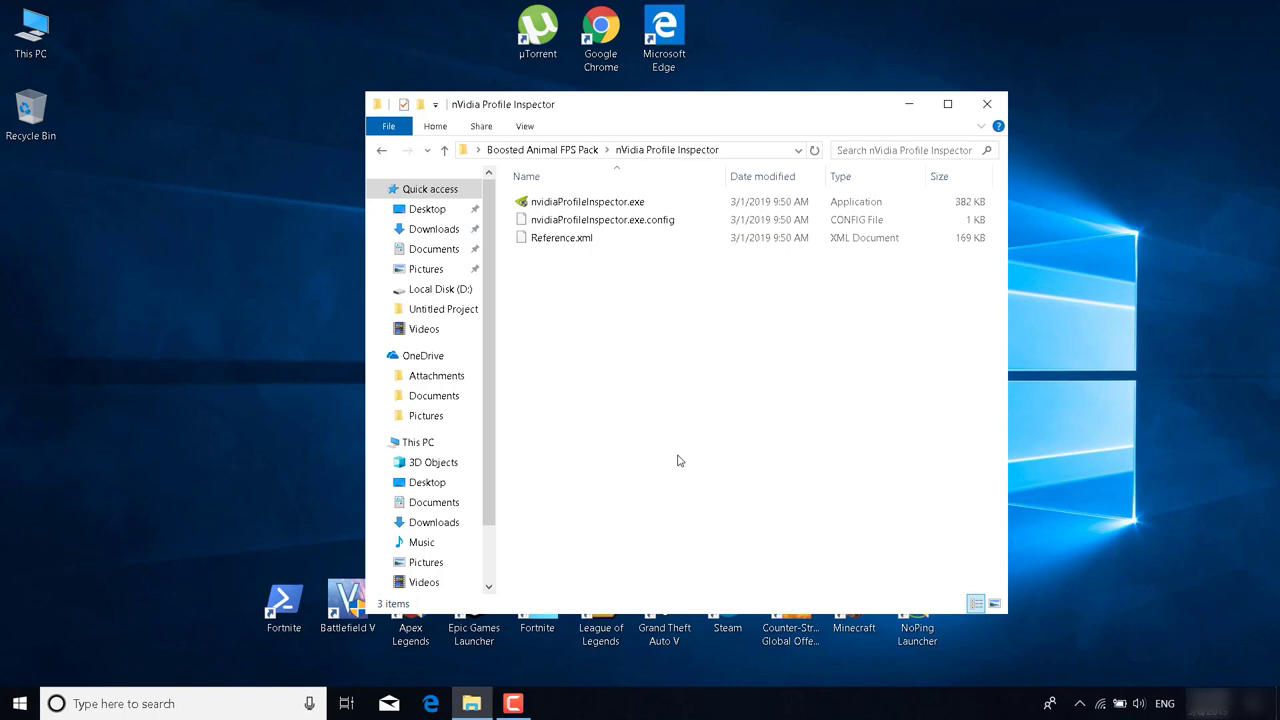
double_click(645, 204)
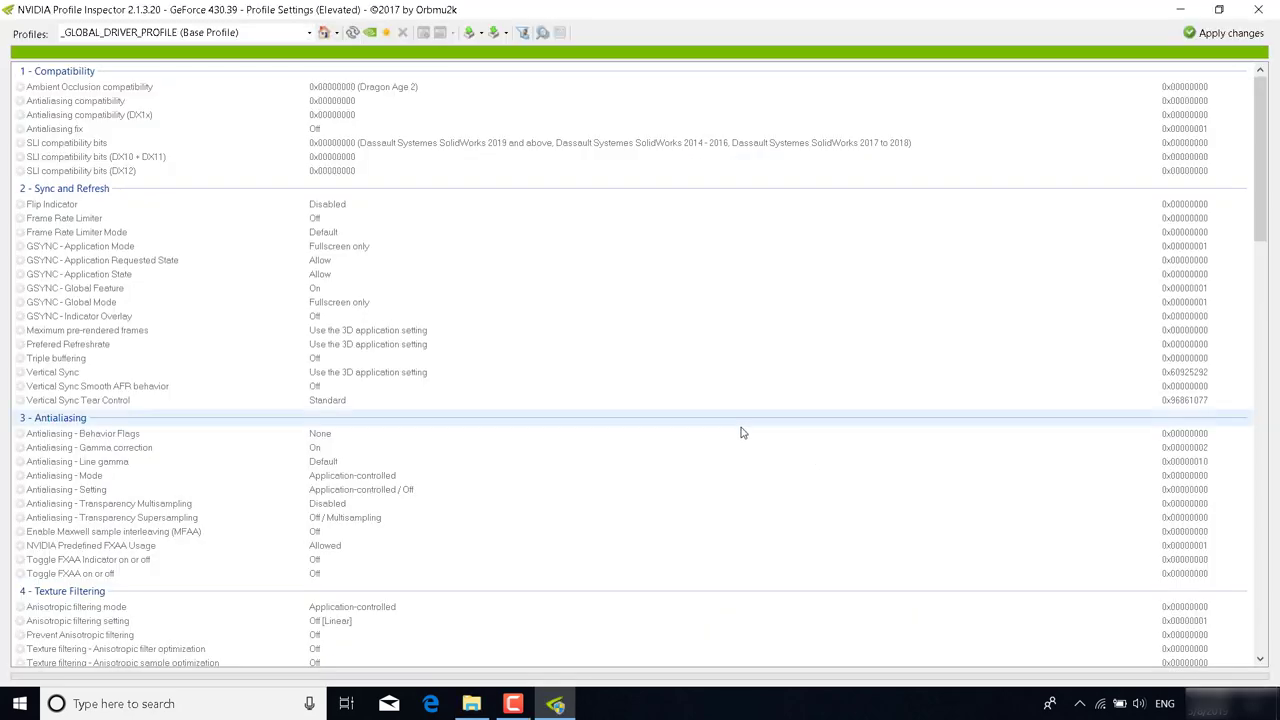
click(268, 35)
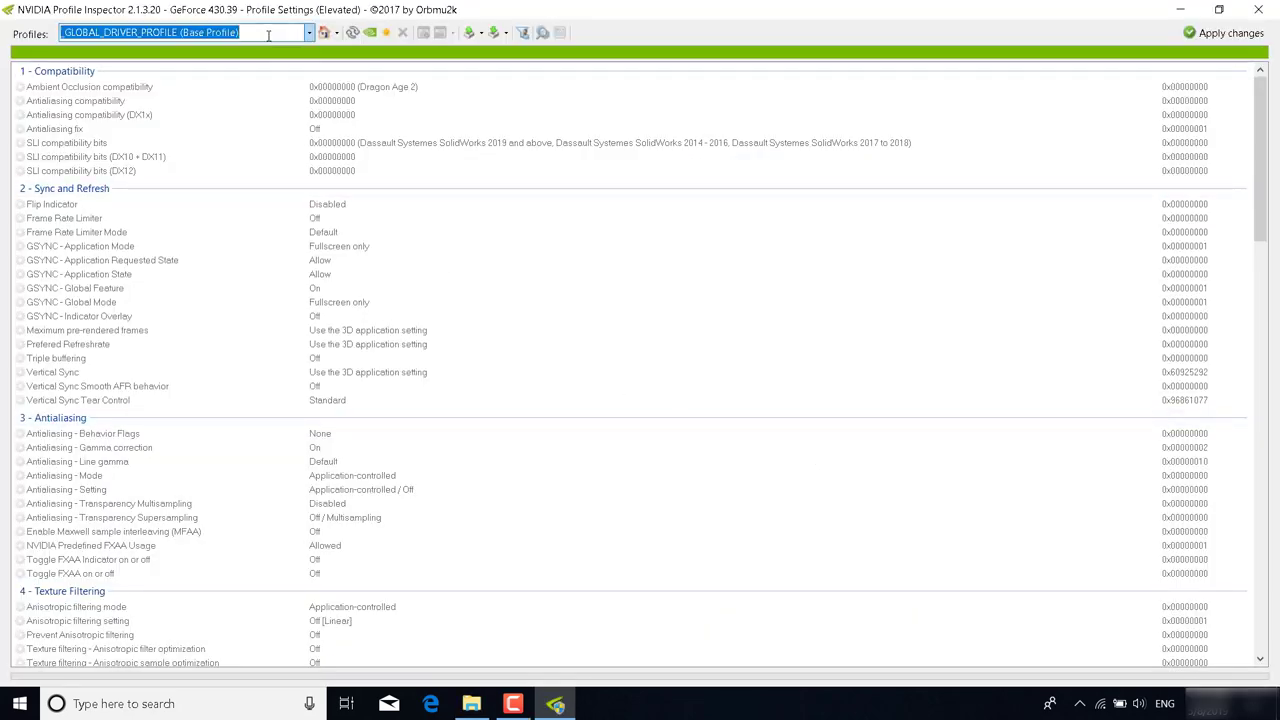
text(Fortn)
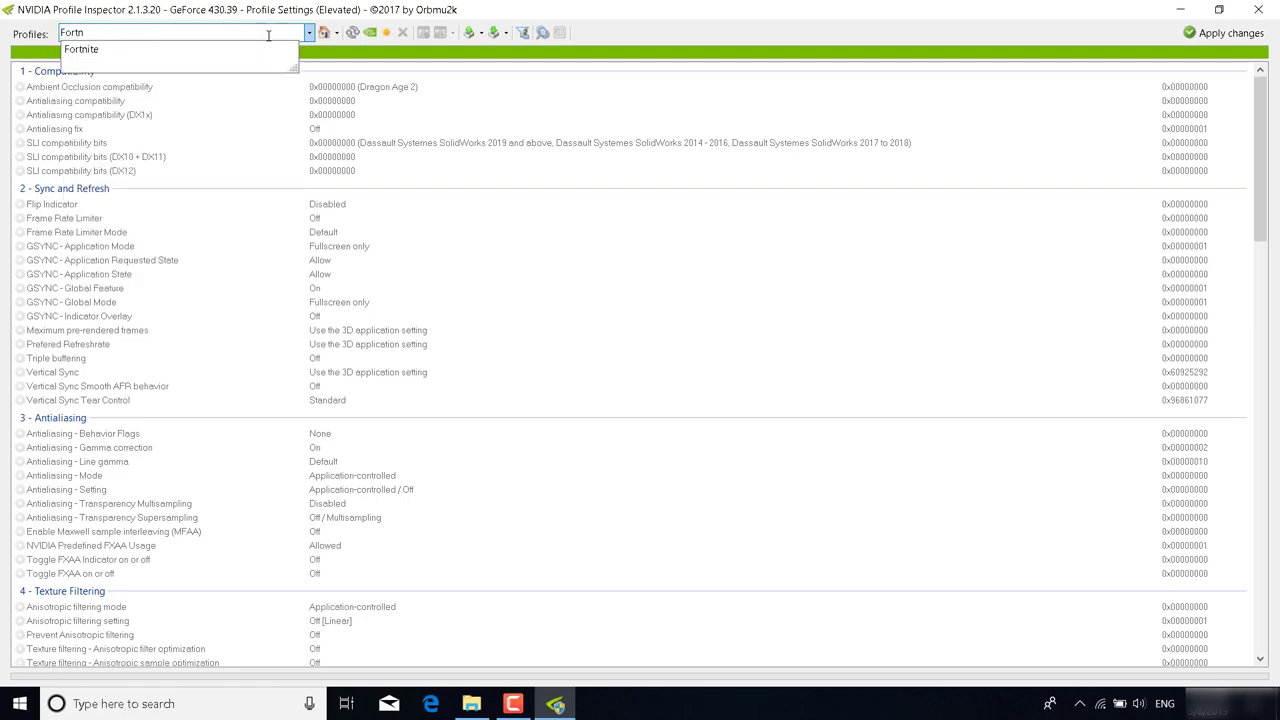
click(93, 52)
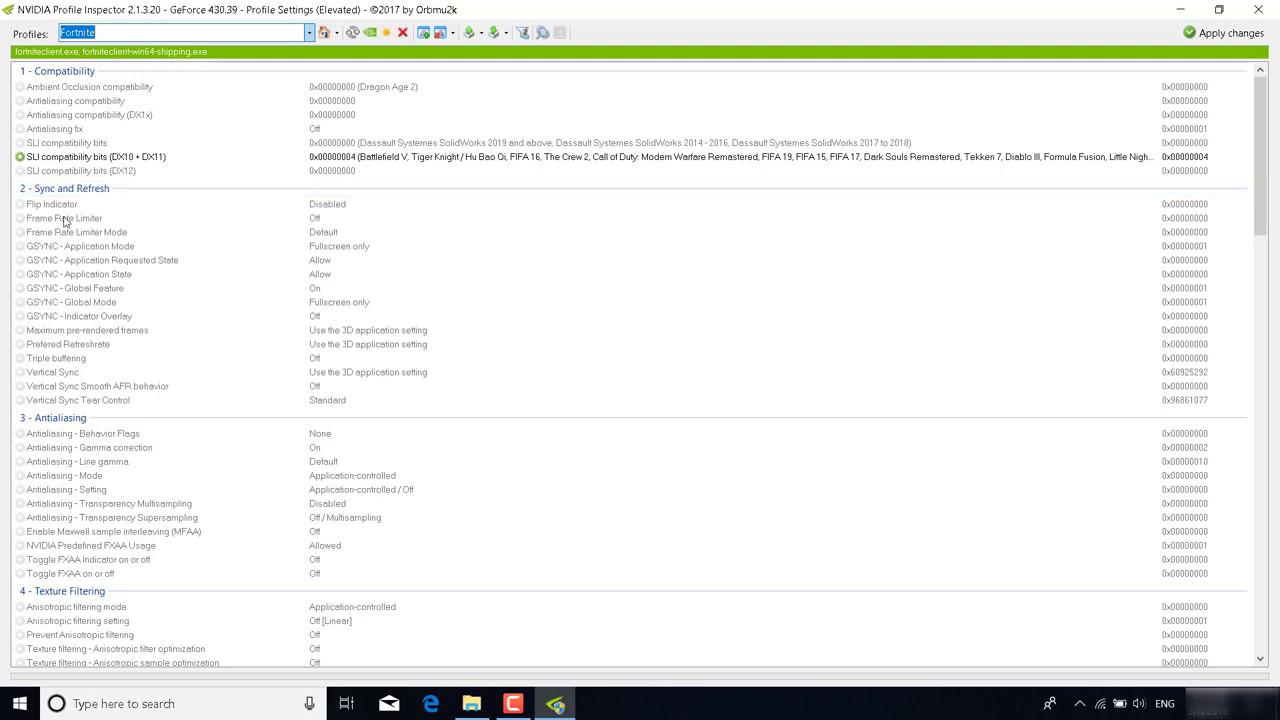
Set the Fortnite profile's Frame Rate Limiter Mode to 0x00000004 PS_FRAMERATE_LIMITER_2_CONTROL_DELAY_FLIP_BY_FLIPMETERING
click(604, 232)
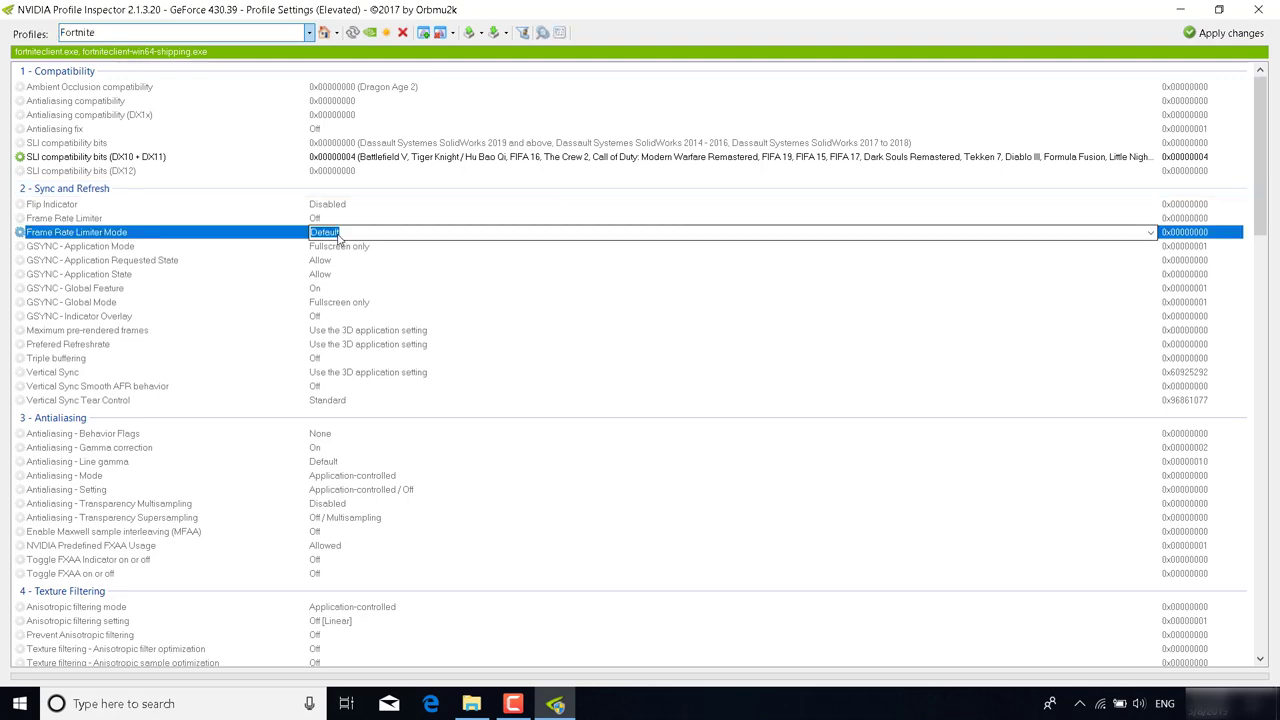
click(1149, 233)
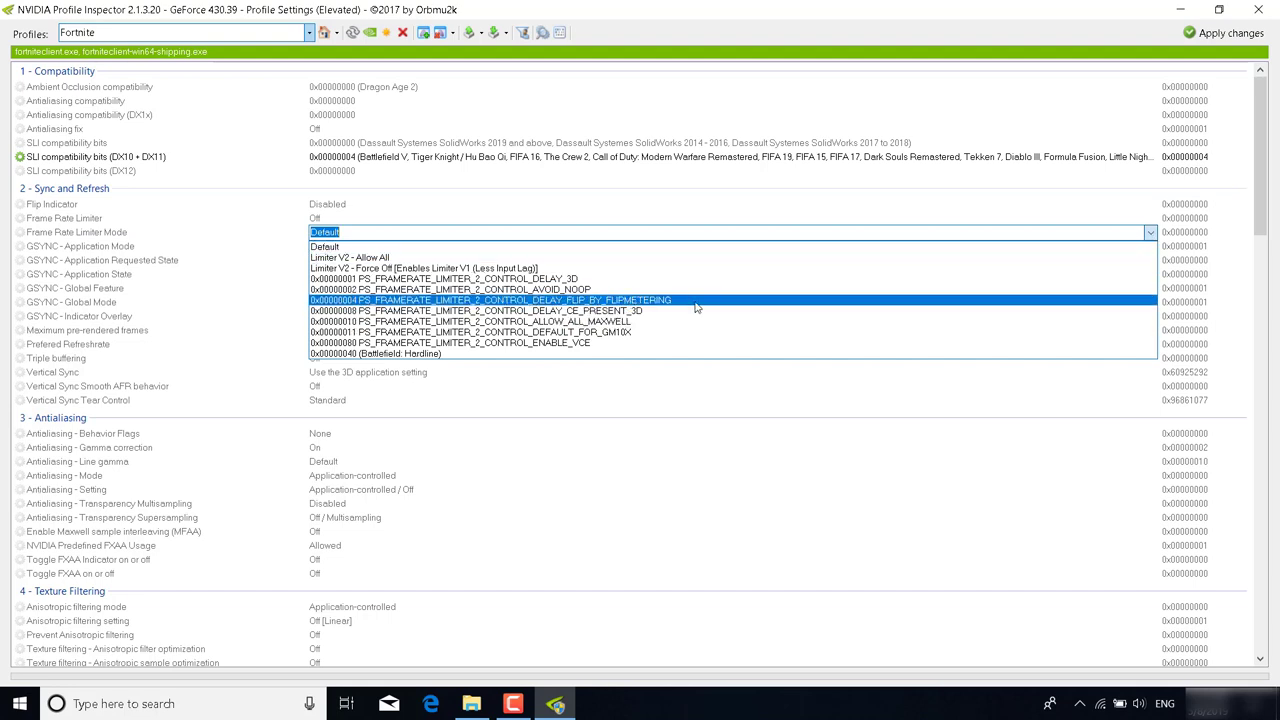
click(664, 301)
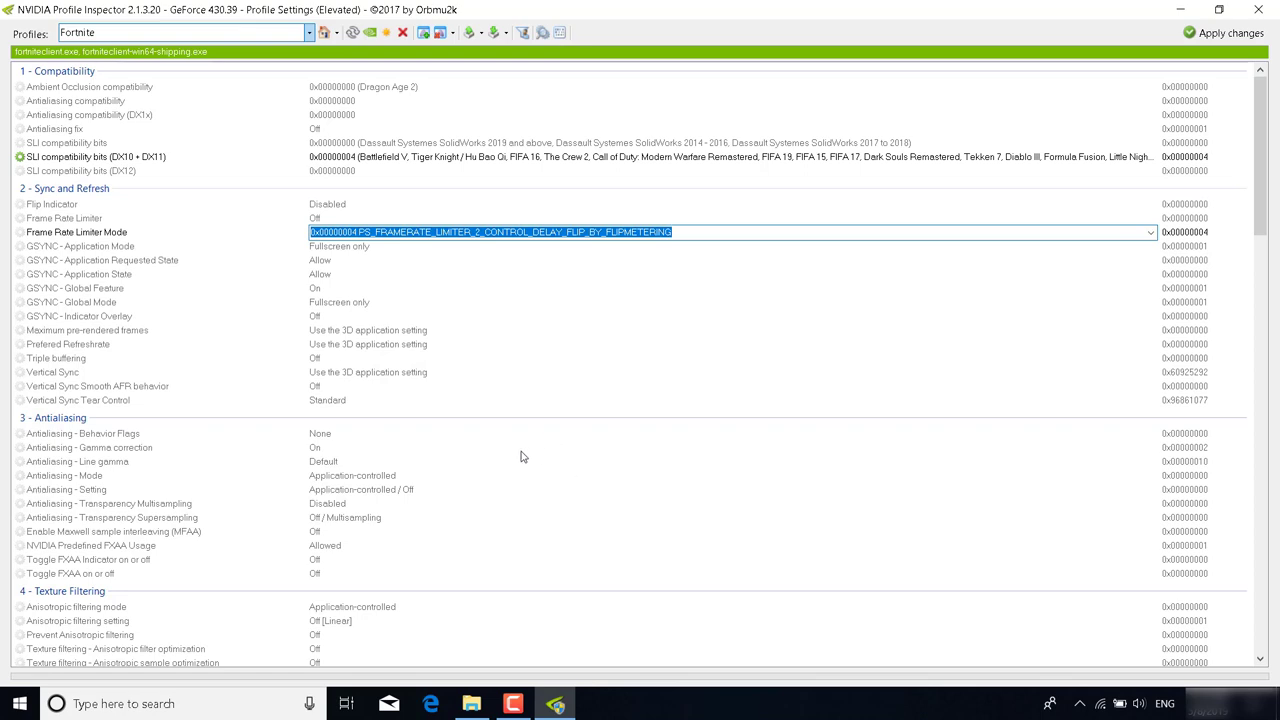
Choose Single display performance mode for Multi-display/mixed-GPU acceleration in the Common section
scroll(417, 323, down, 9)
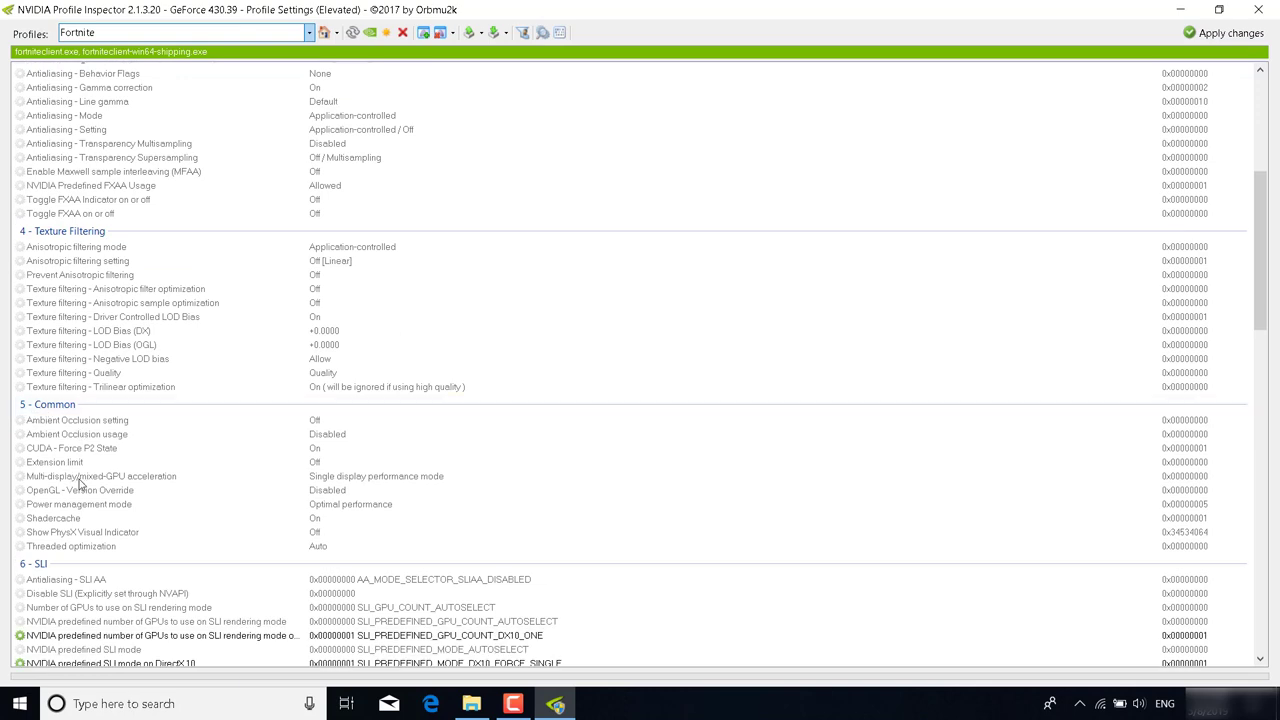
click(326, 478)
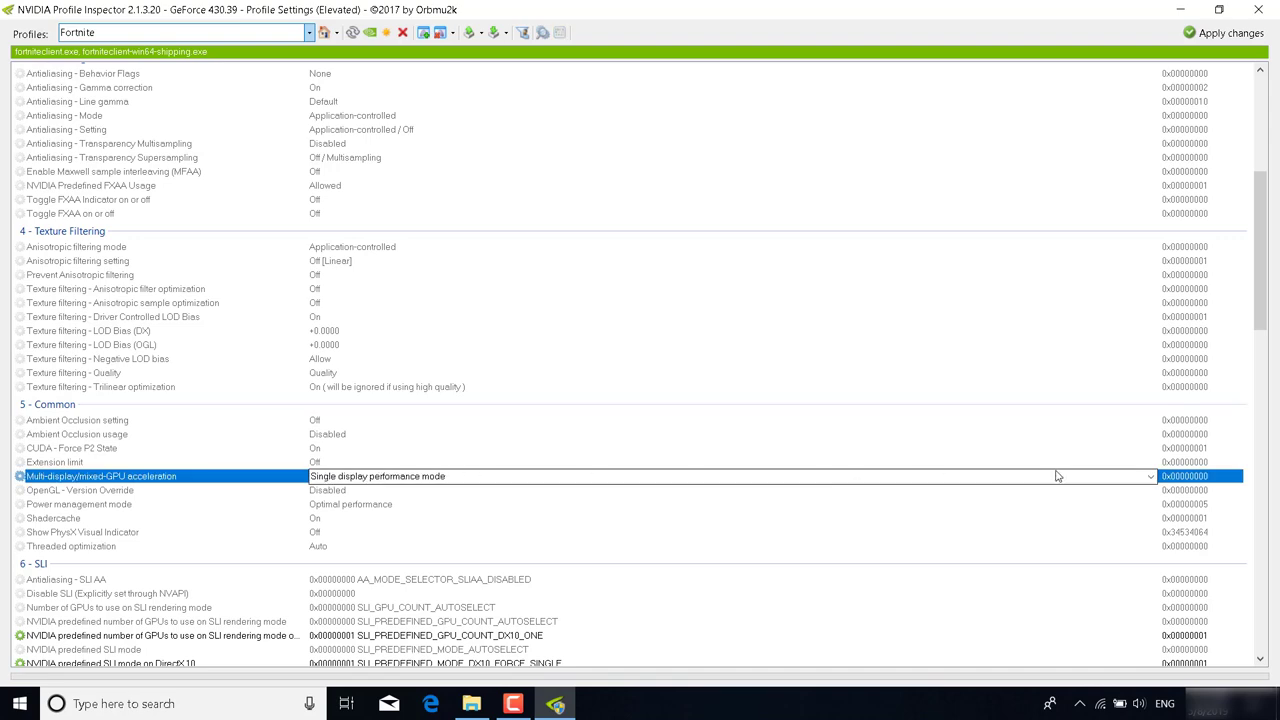
click(1151, 477)
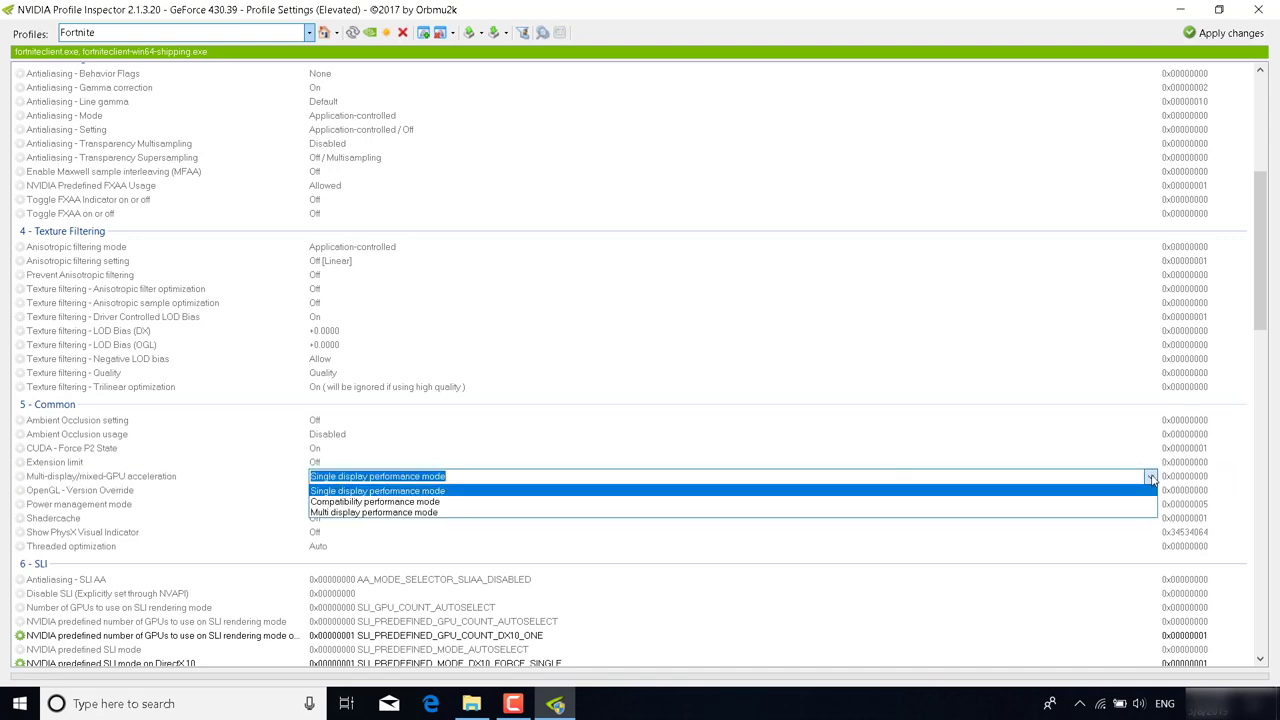
click(458, 491)
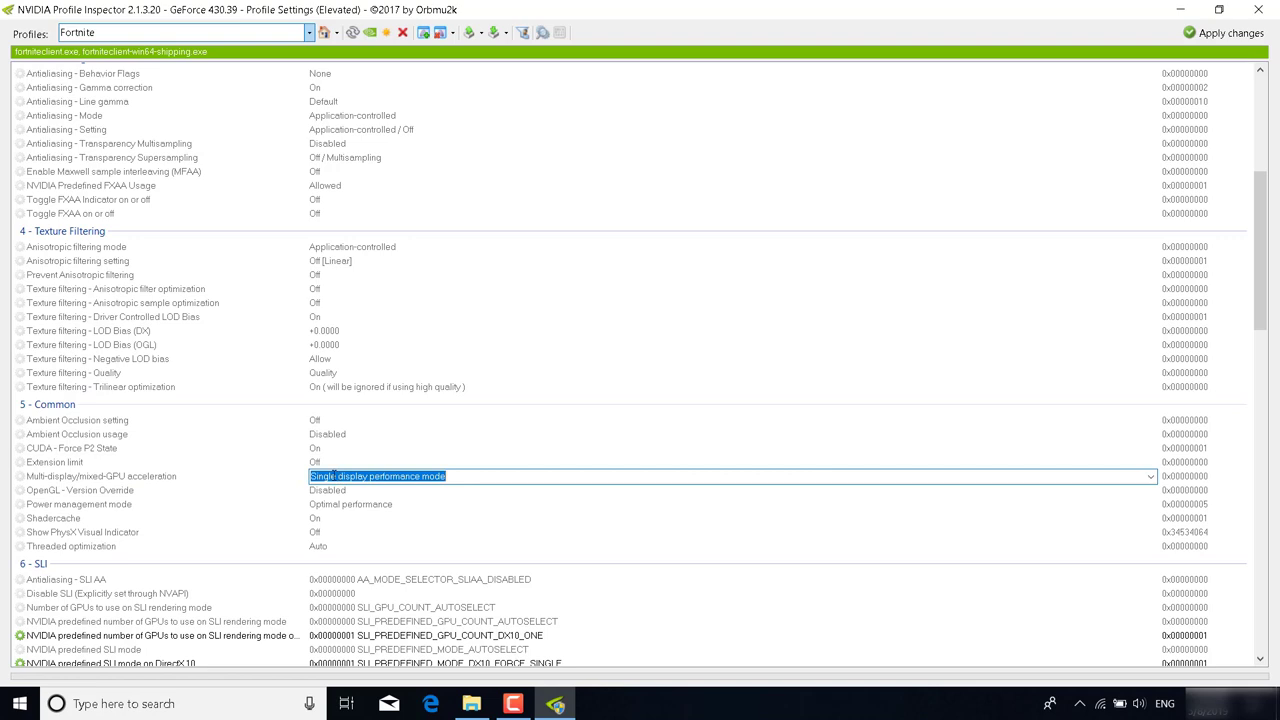
Set Power management mode to Prefer maximum performance, apply the profile changes, and close NVIDIA Profile Inspector
click(331, 506)
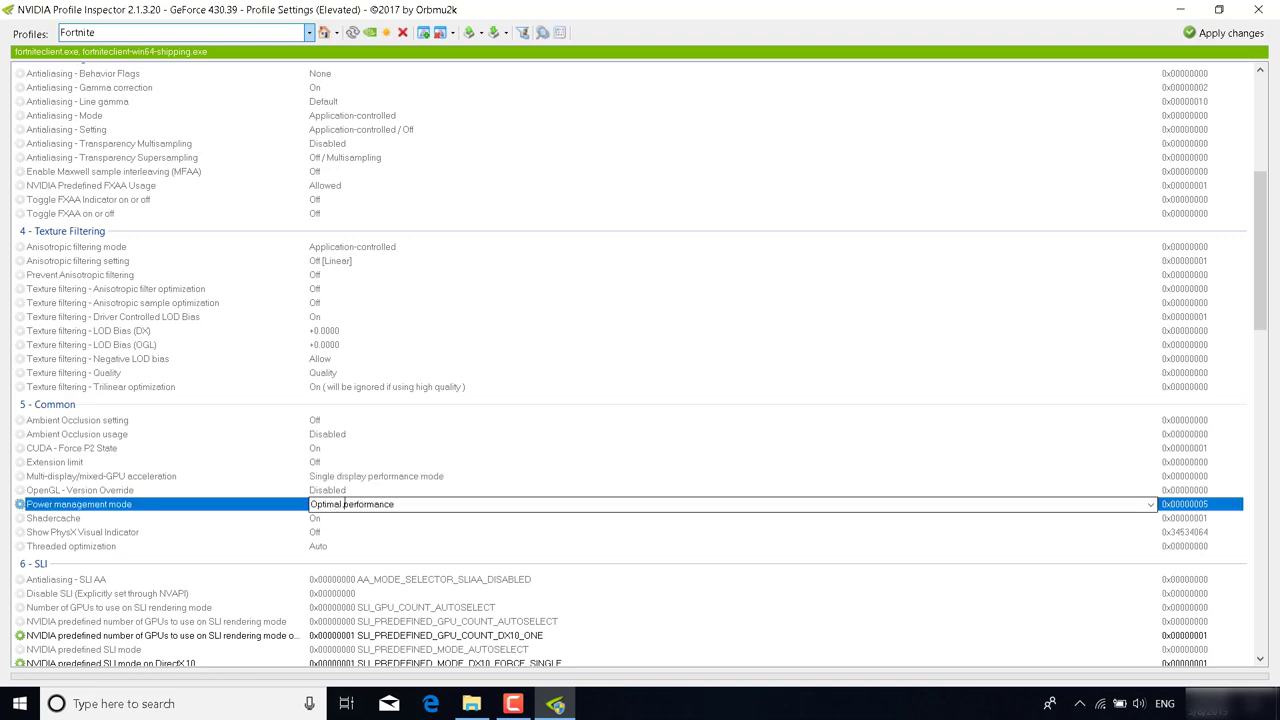
click(1151, 504)
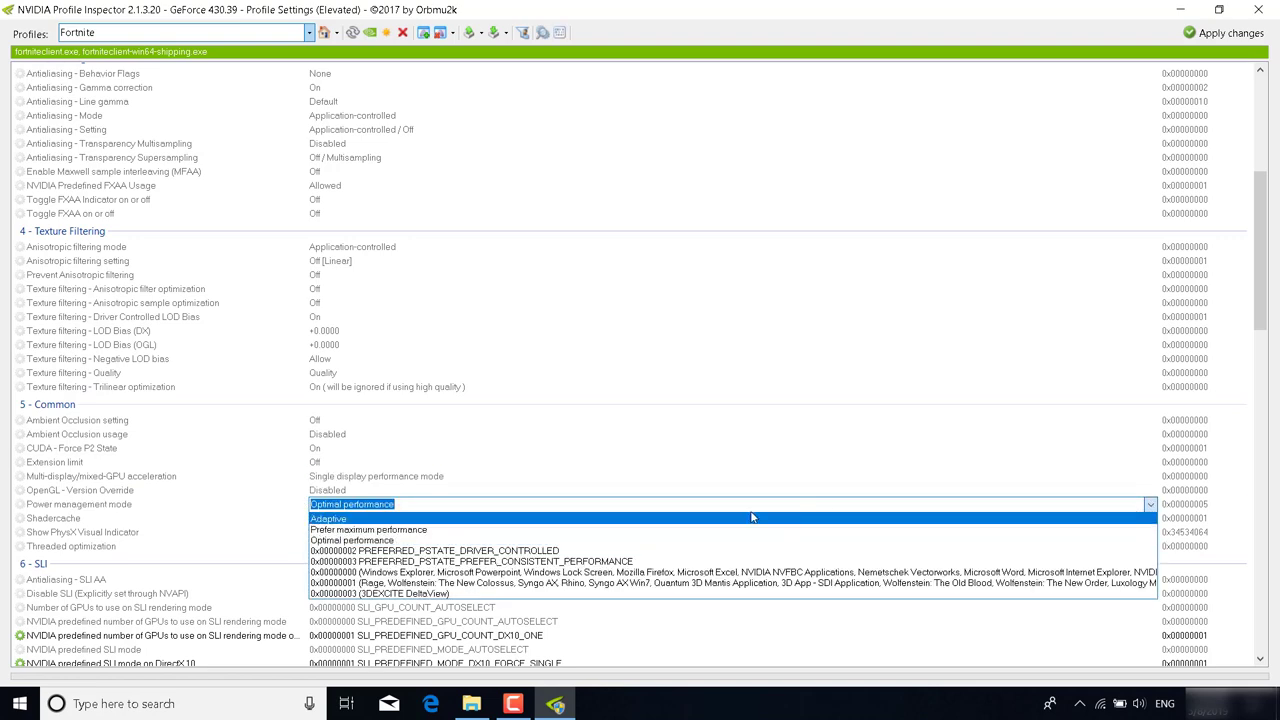
click(702, 530)
scroll(614, 486, down, 4)
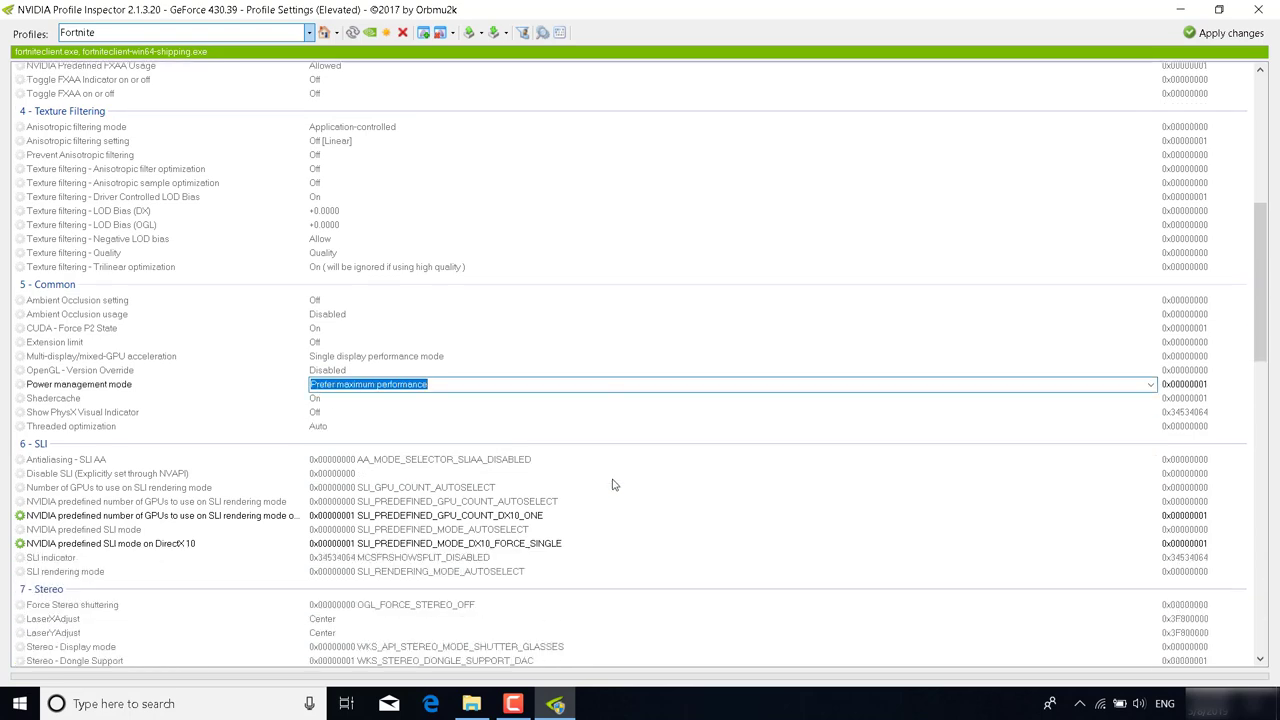
scroll(630, 420, up, 3)
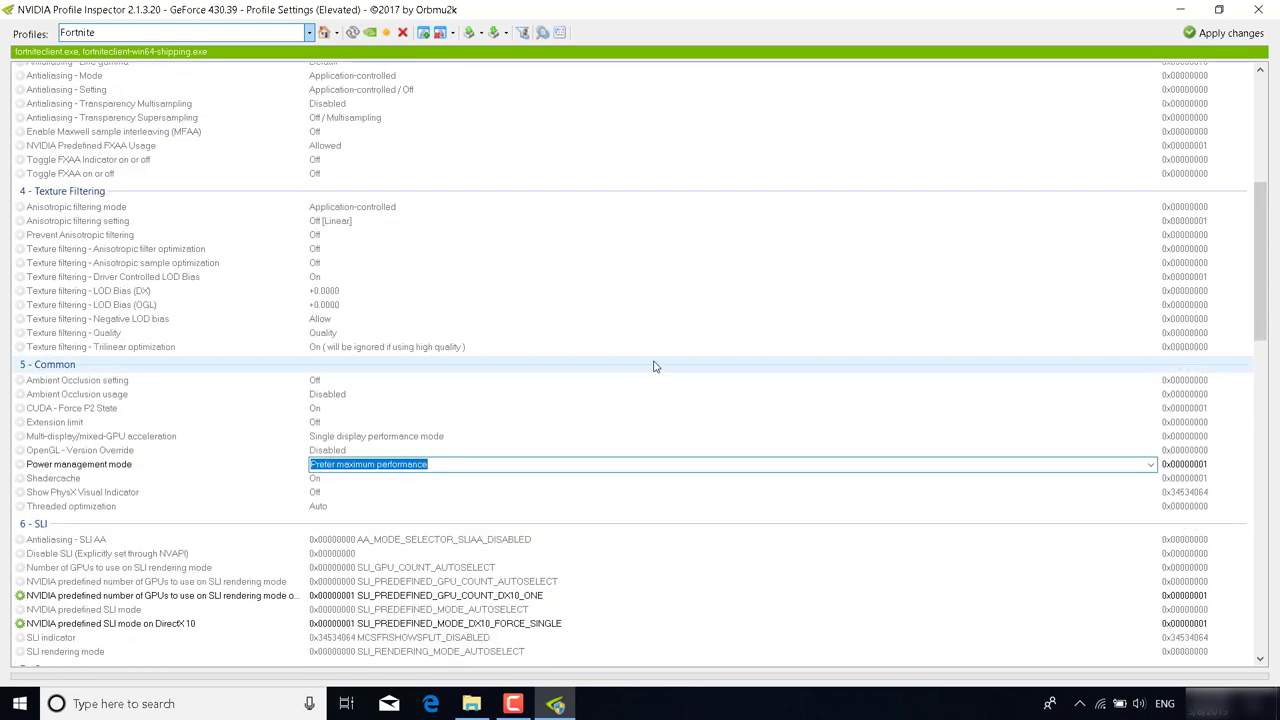
click(1222, 32)
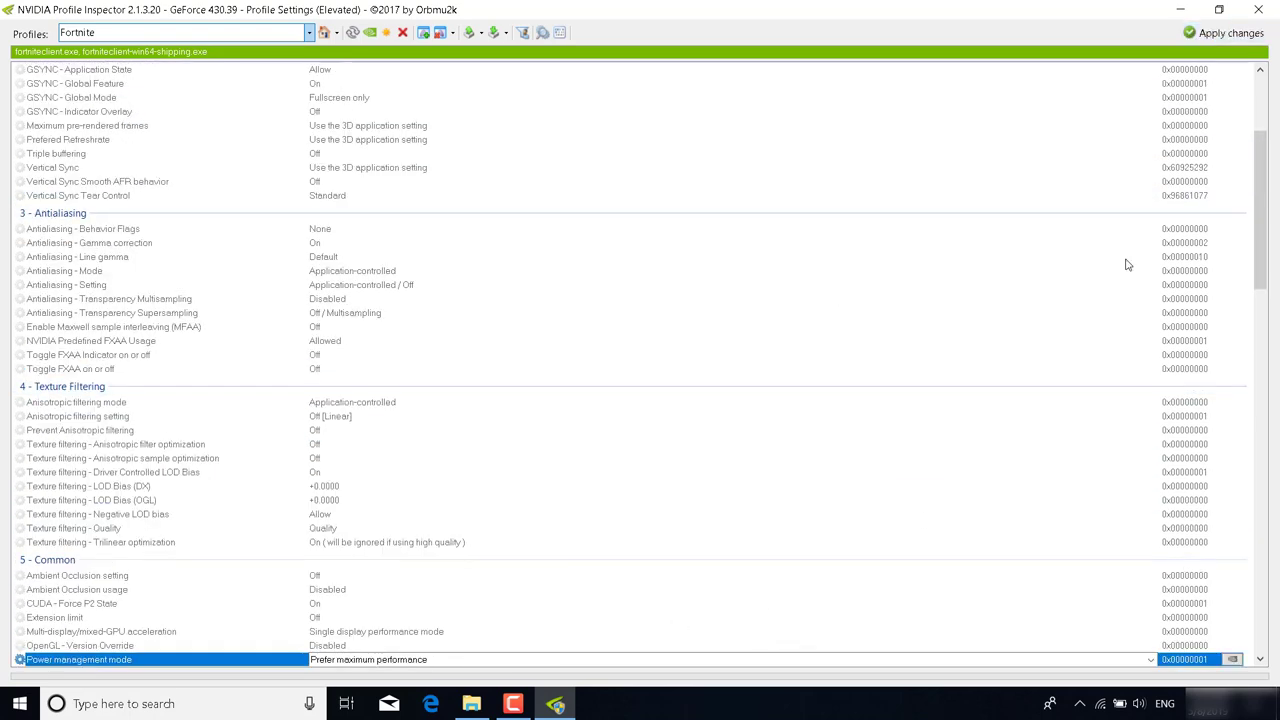
click(1274, 8)
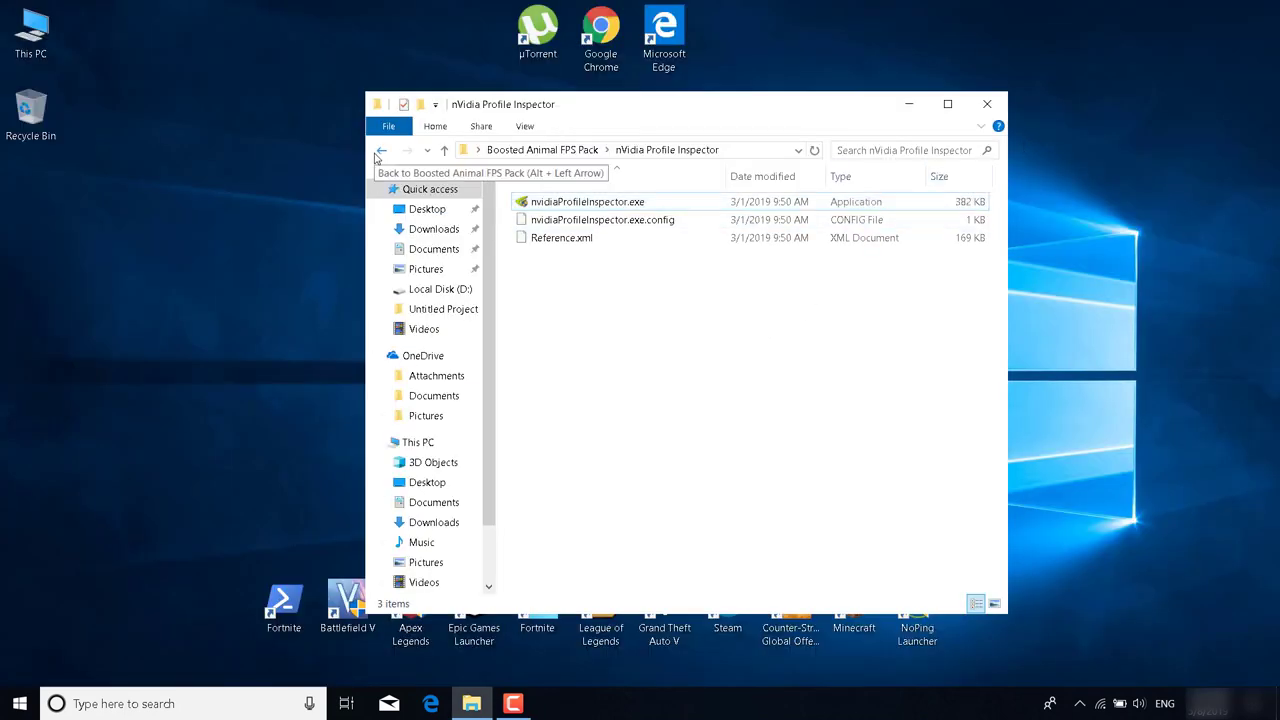
Launch System Configuration from the Boosted Animal FPS Pack folder and open the advanced boot options for Windows 10
click(381, 152)
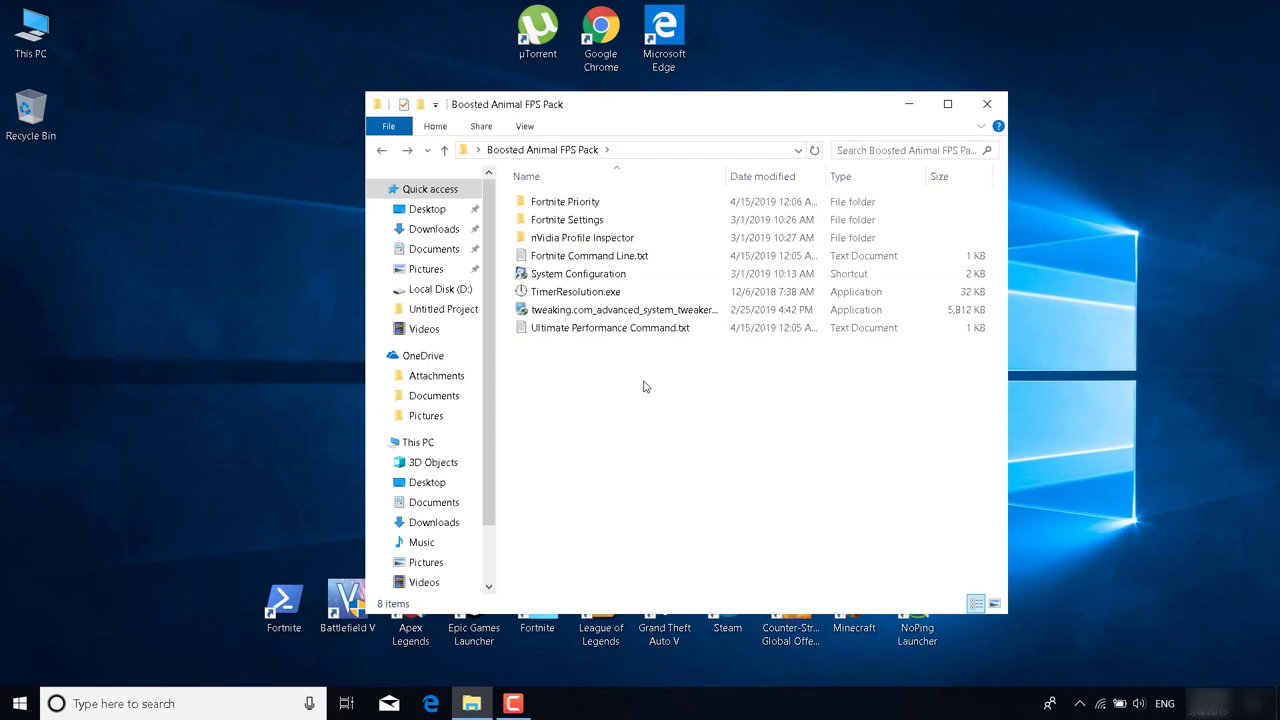
double_click(578, 274)
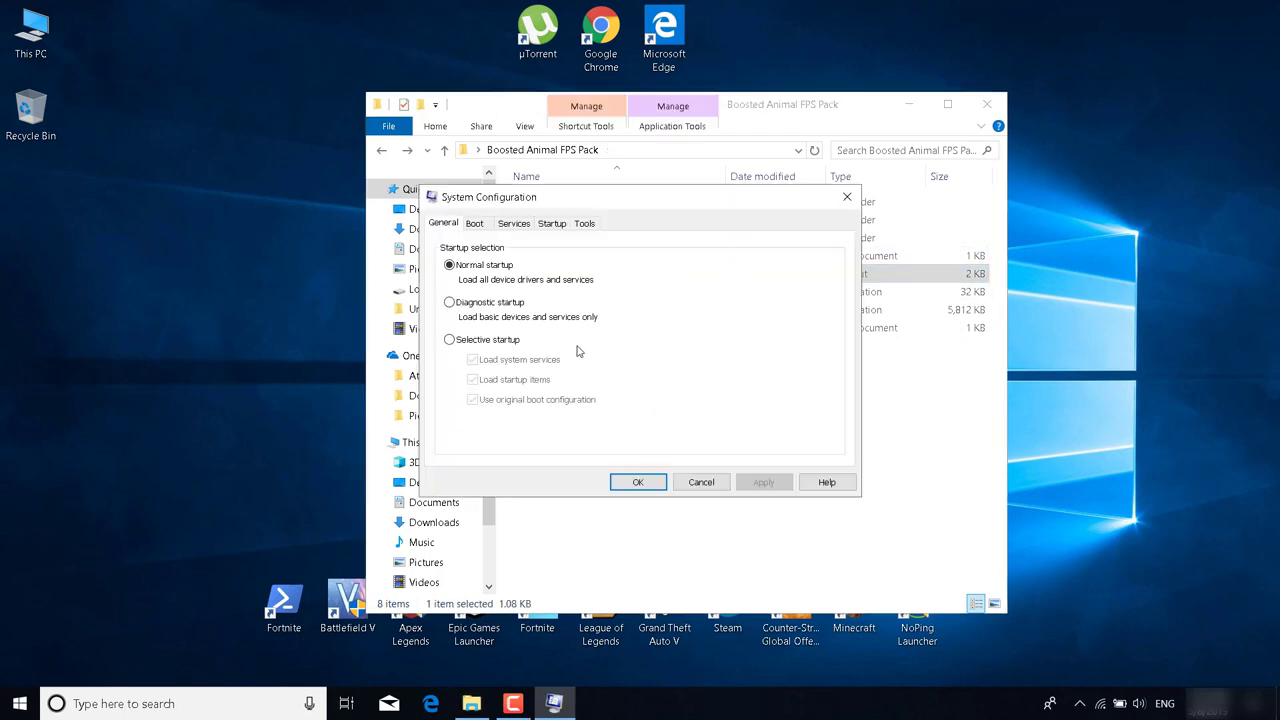
click(475, 224)
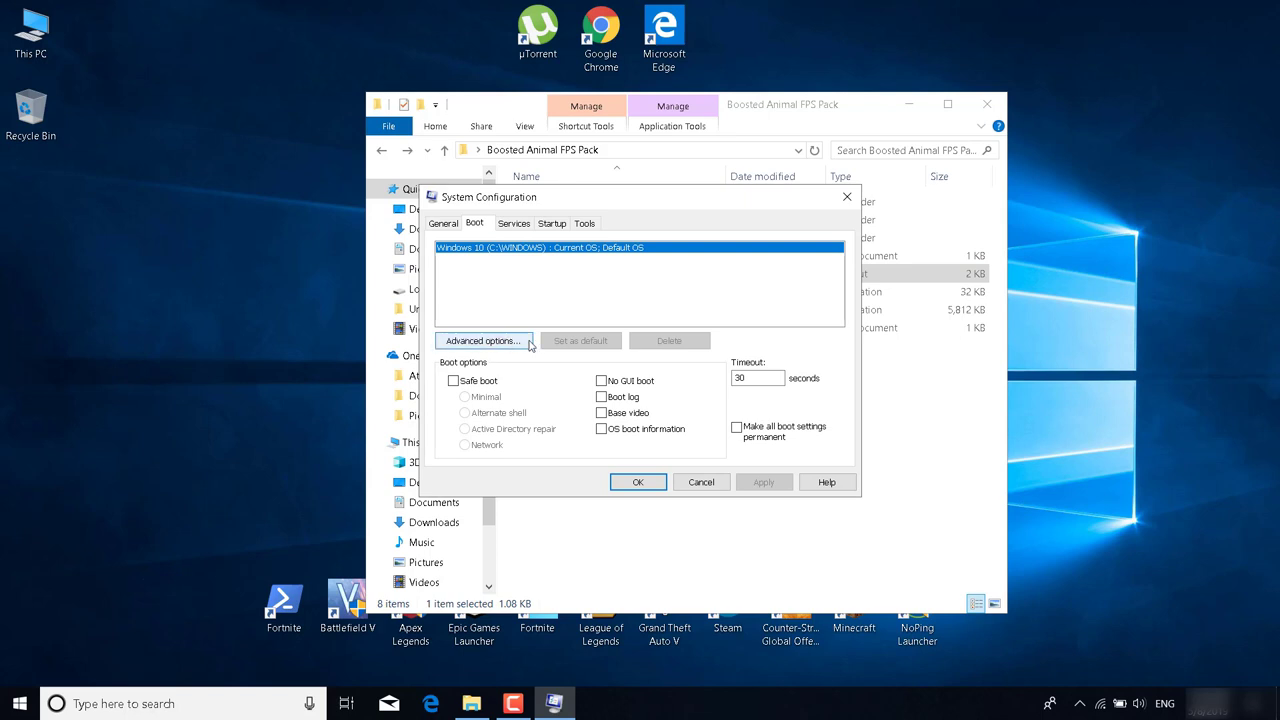
click(487, 342)
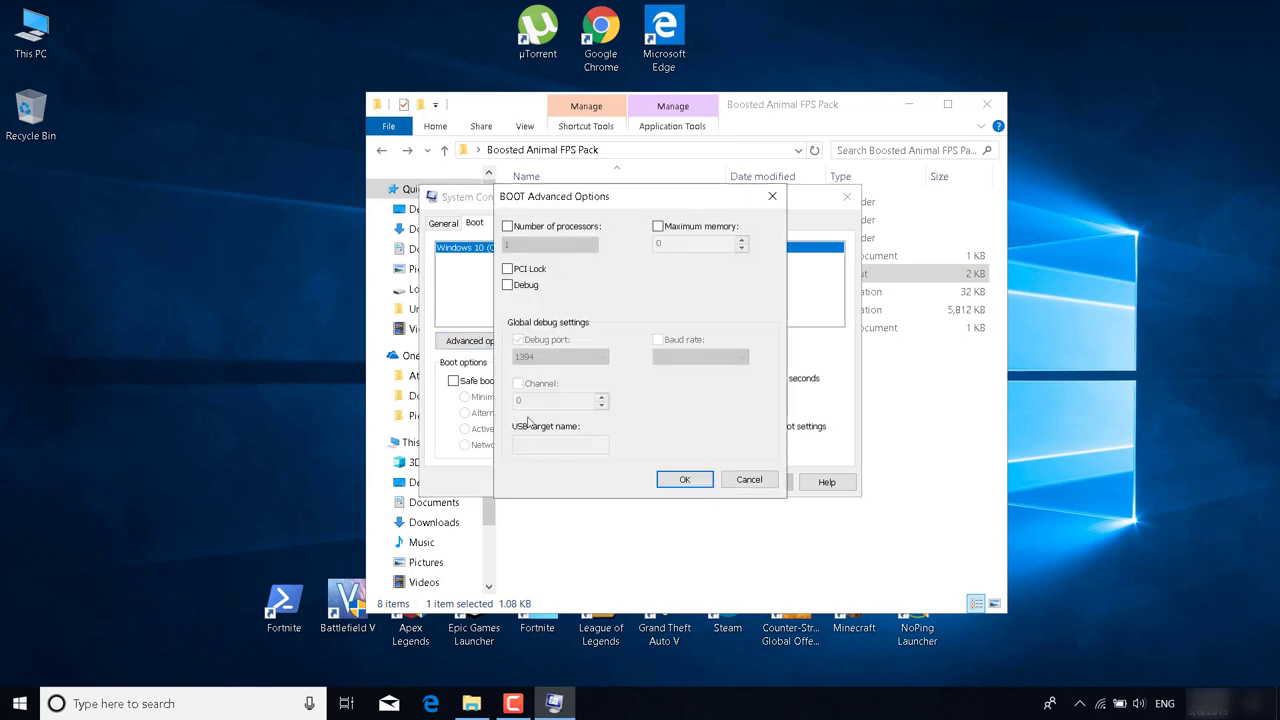
Set the number of boot processors to 8, apply the change, and exit System Configuration without restarting
click(508, 227)
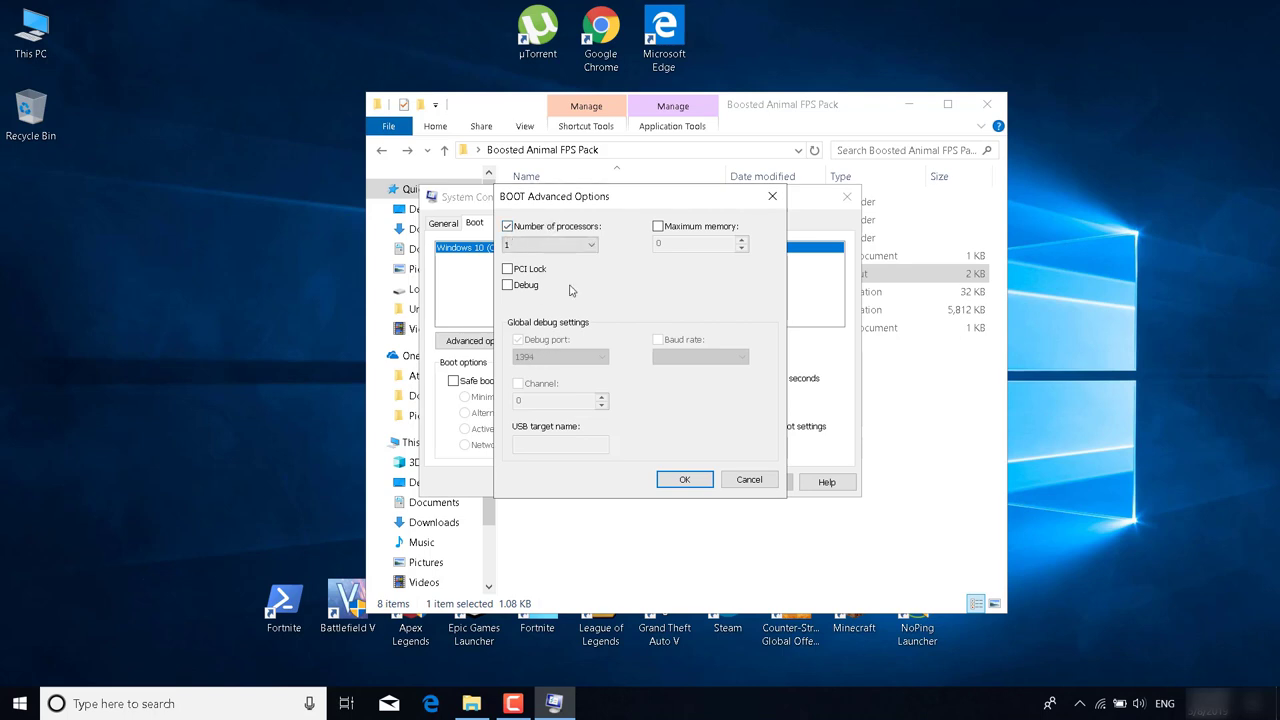
click(576, 247)
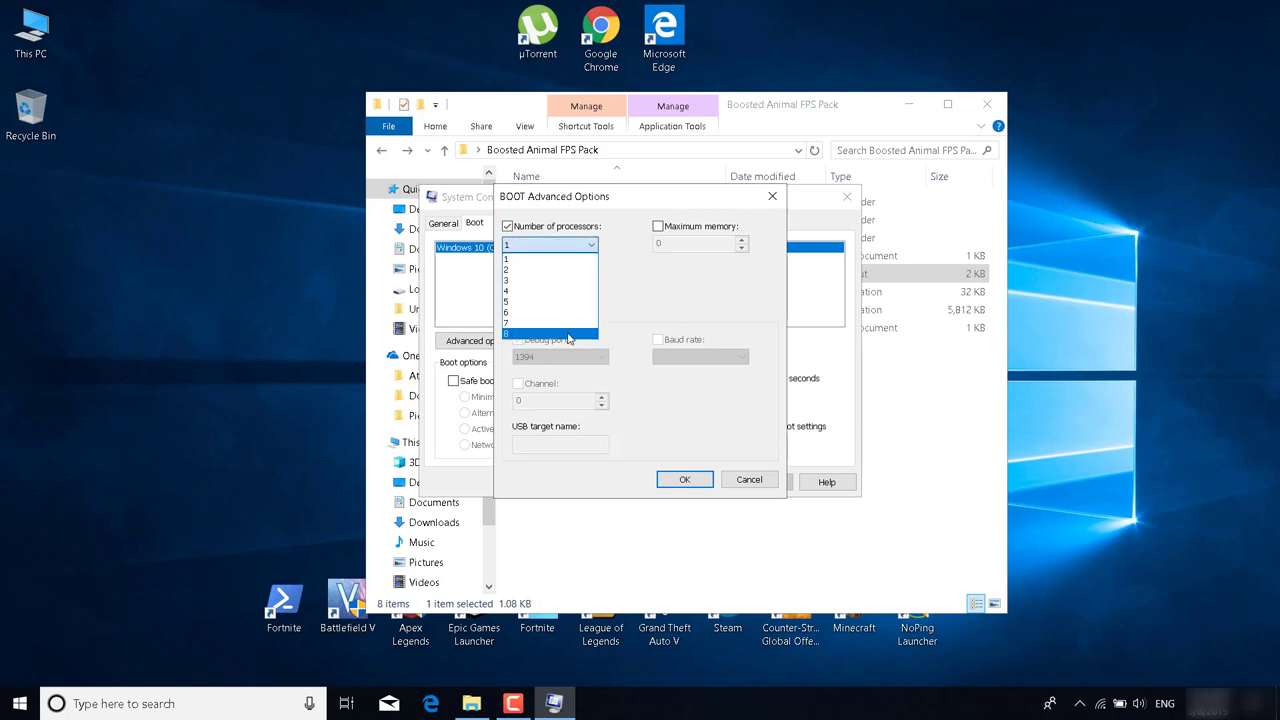
click(563, 249)
click(563, 249)
click(513, 334)
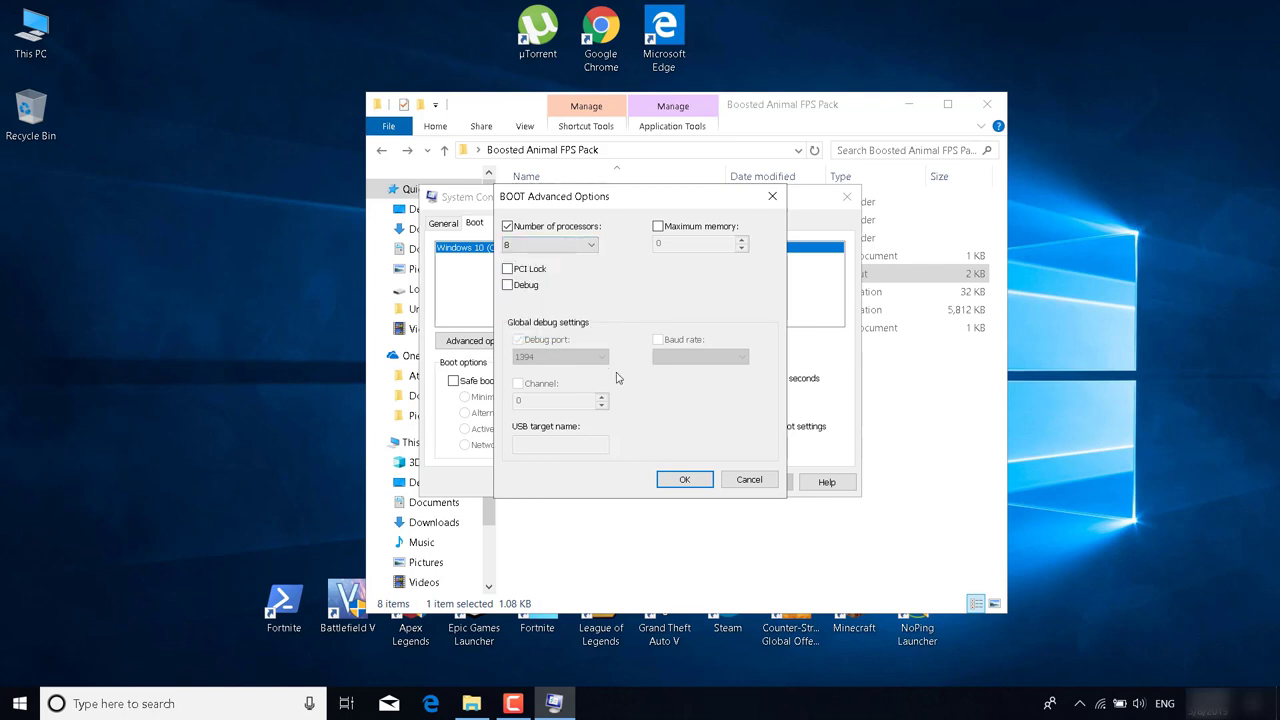
click(684, 479)
click(763, 483)
click(636, 482)
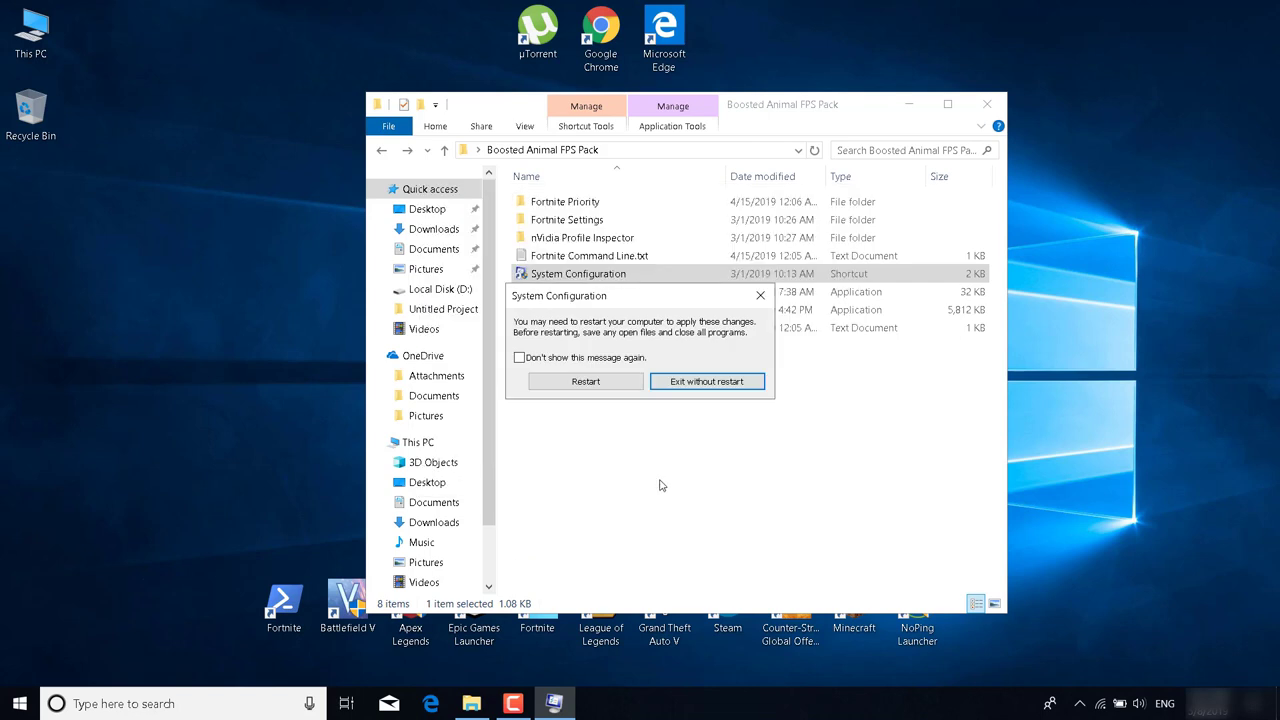
click(703, 386)
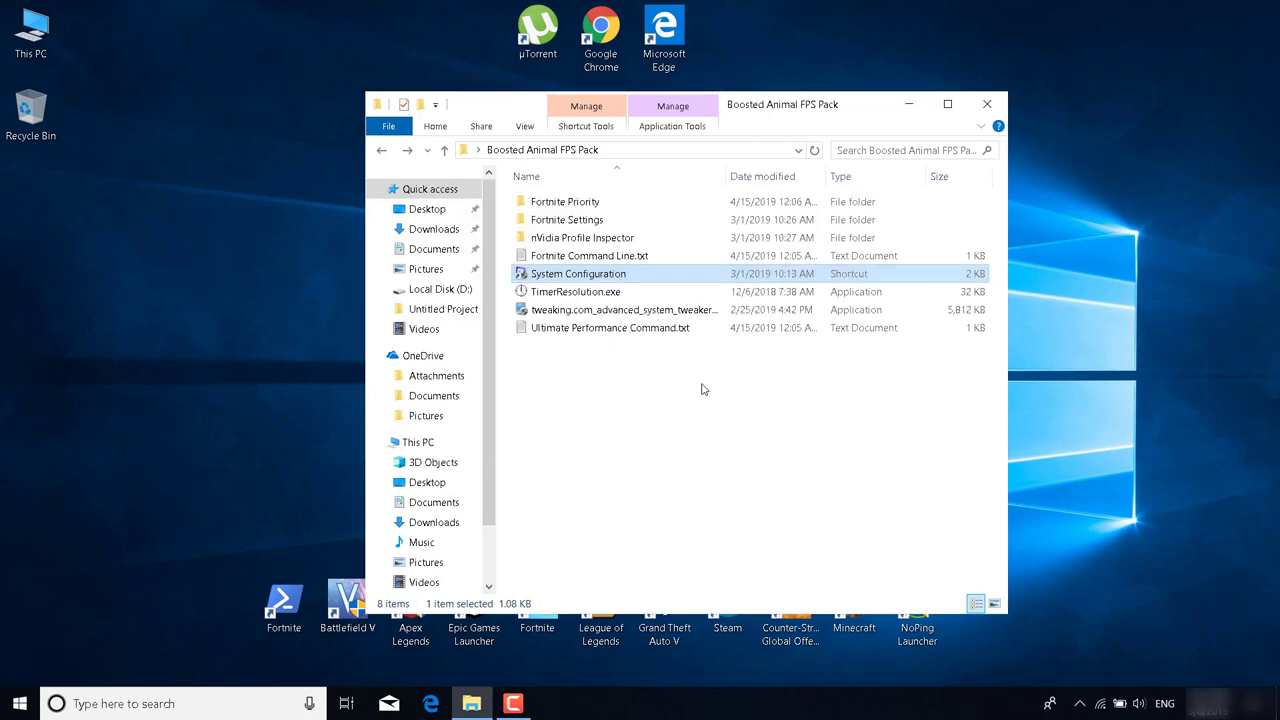
click(685, 398)
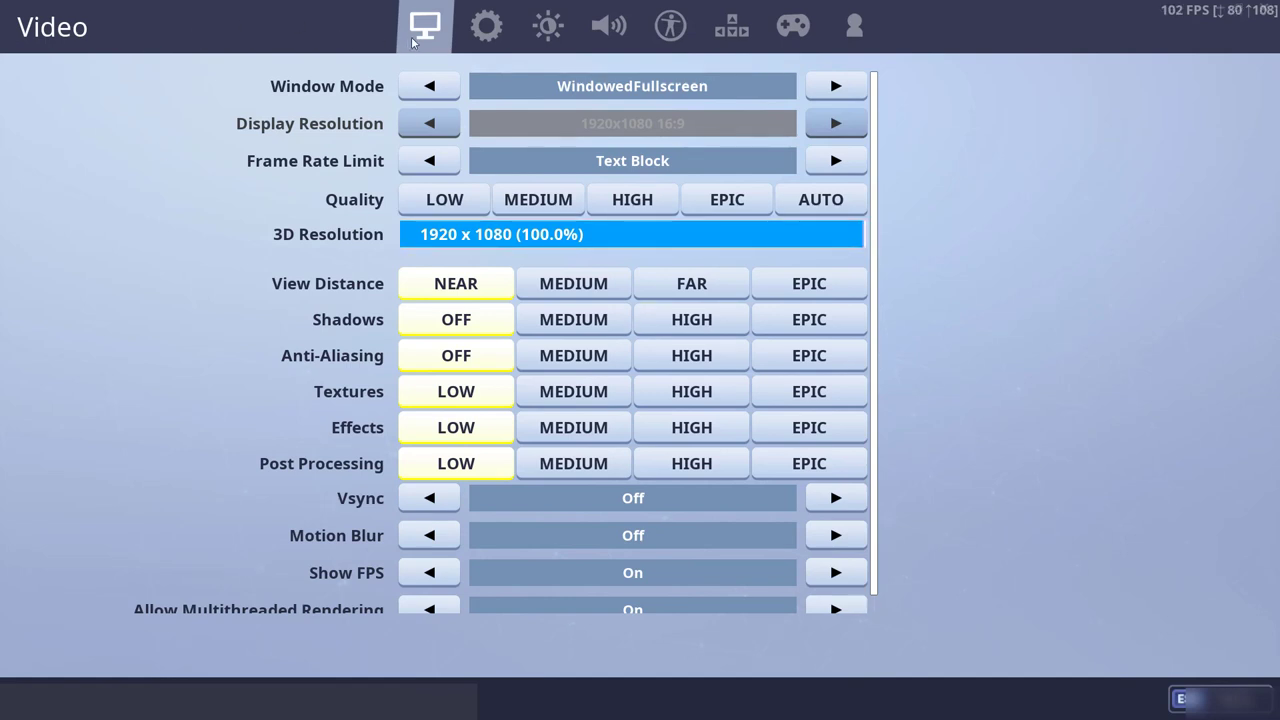
In Fortnite's video settings, set Window Mode to Fullscreen and 3D Resolution to 1133 x 637 (59.0%), and keep the new settings
click(826, 85)
click(826, 85)
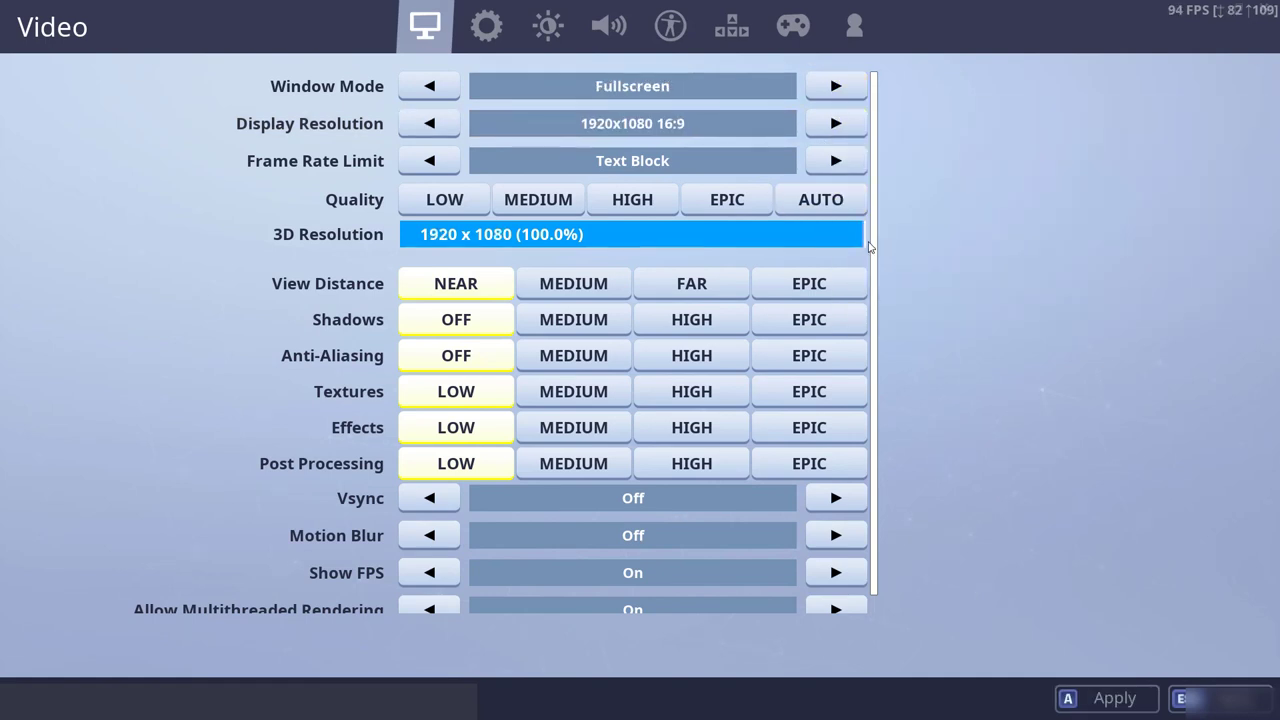
drag(862, 236, 608, 235)
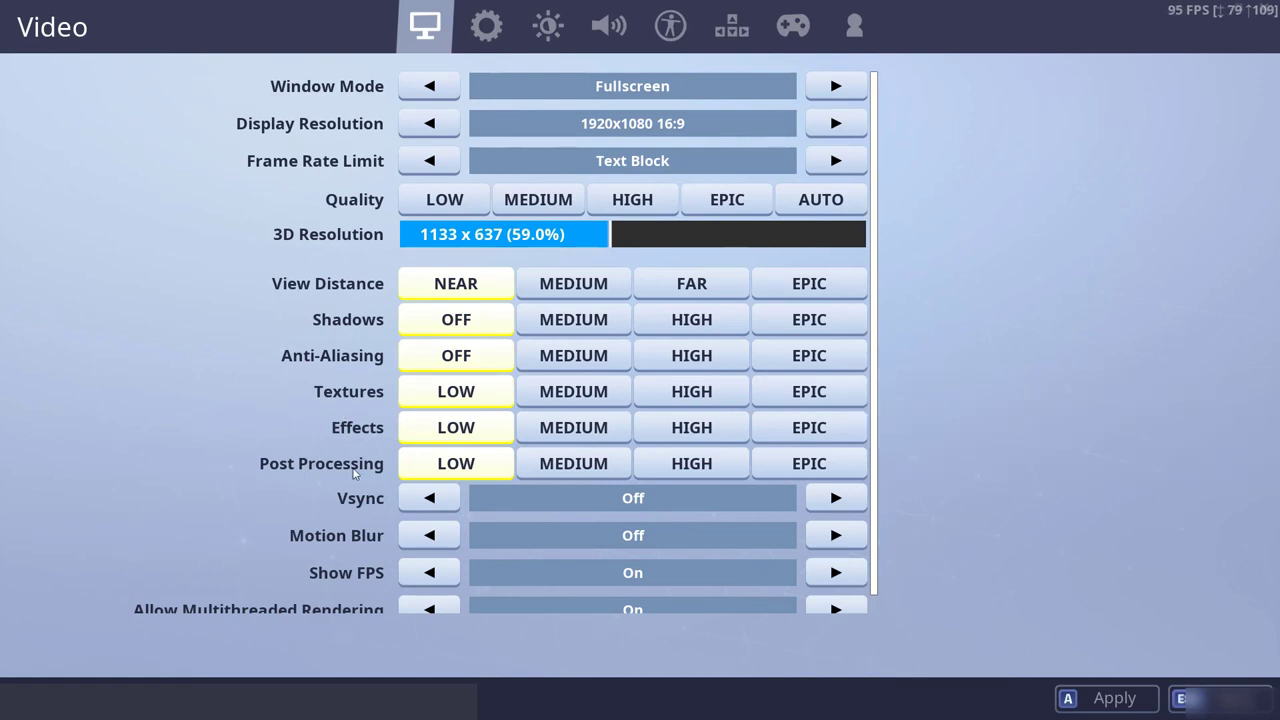
scroll(279, 457, down, 1)
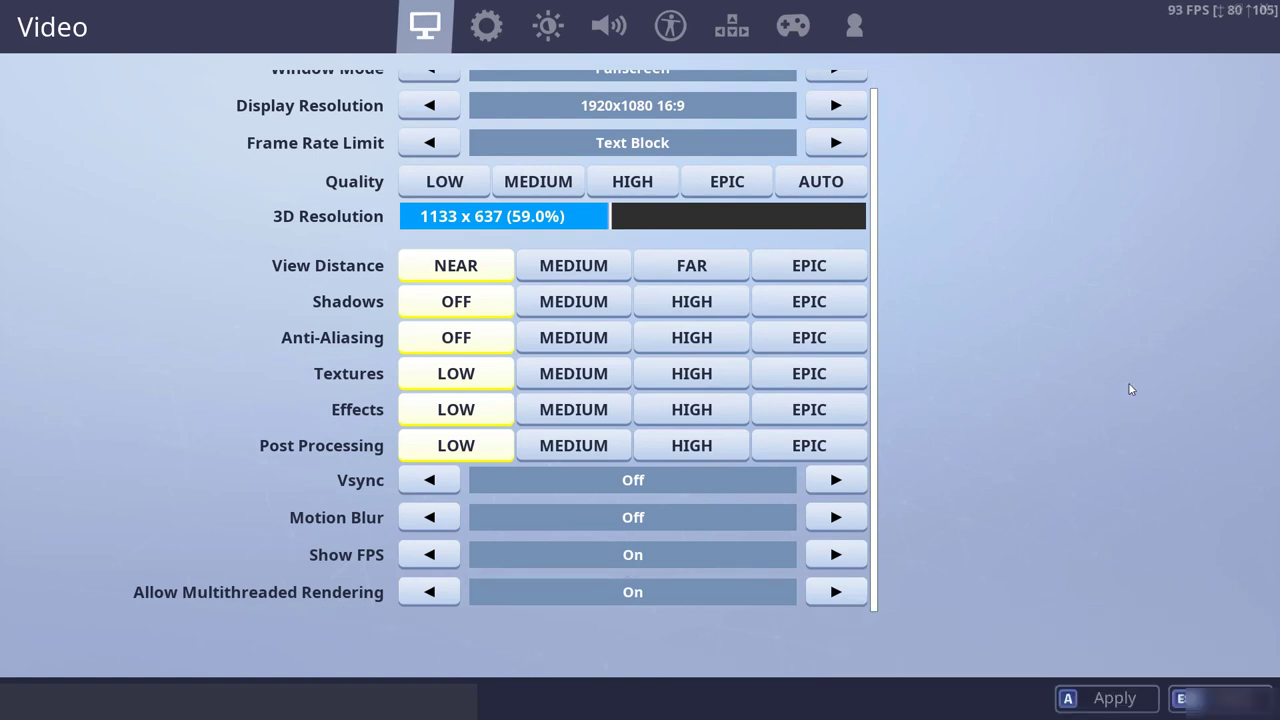
scroll(787, 273, up, 1)
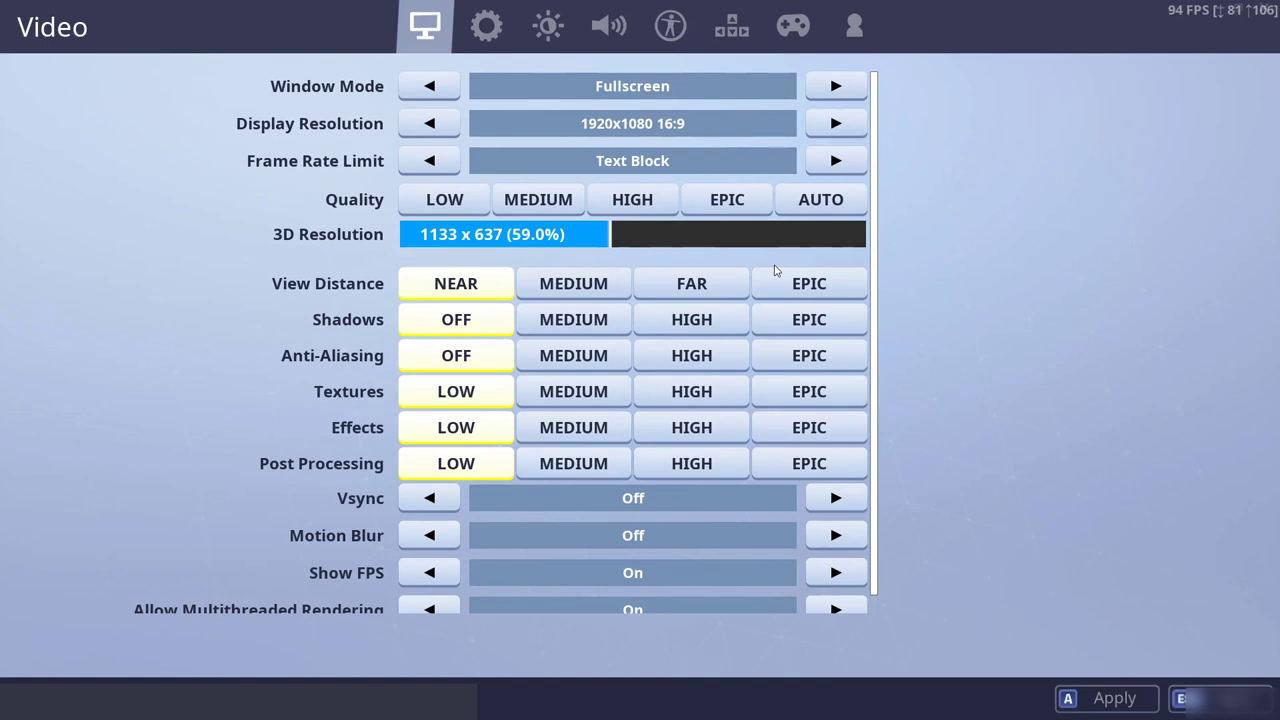
click(1060, 690)
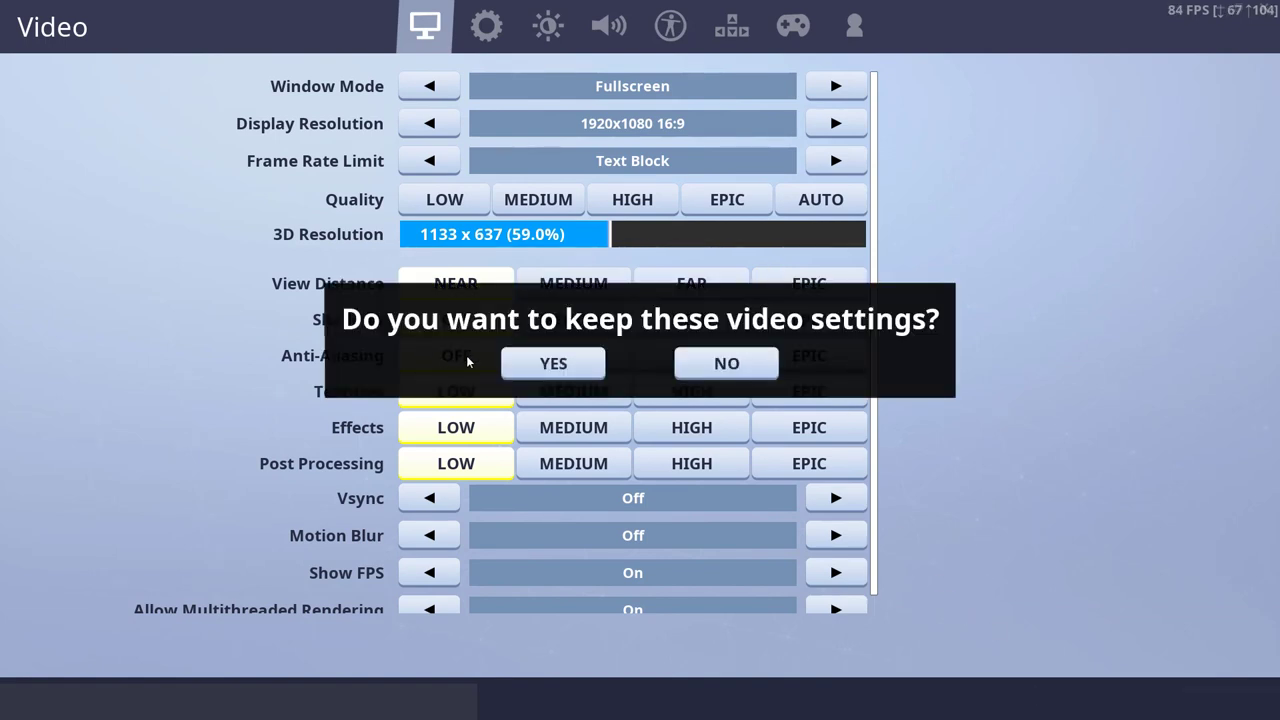
click(517, 366)
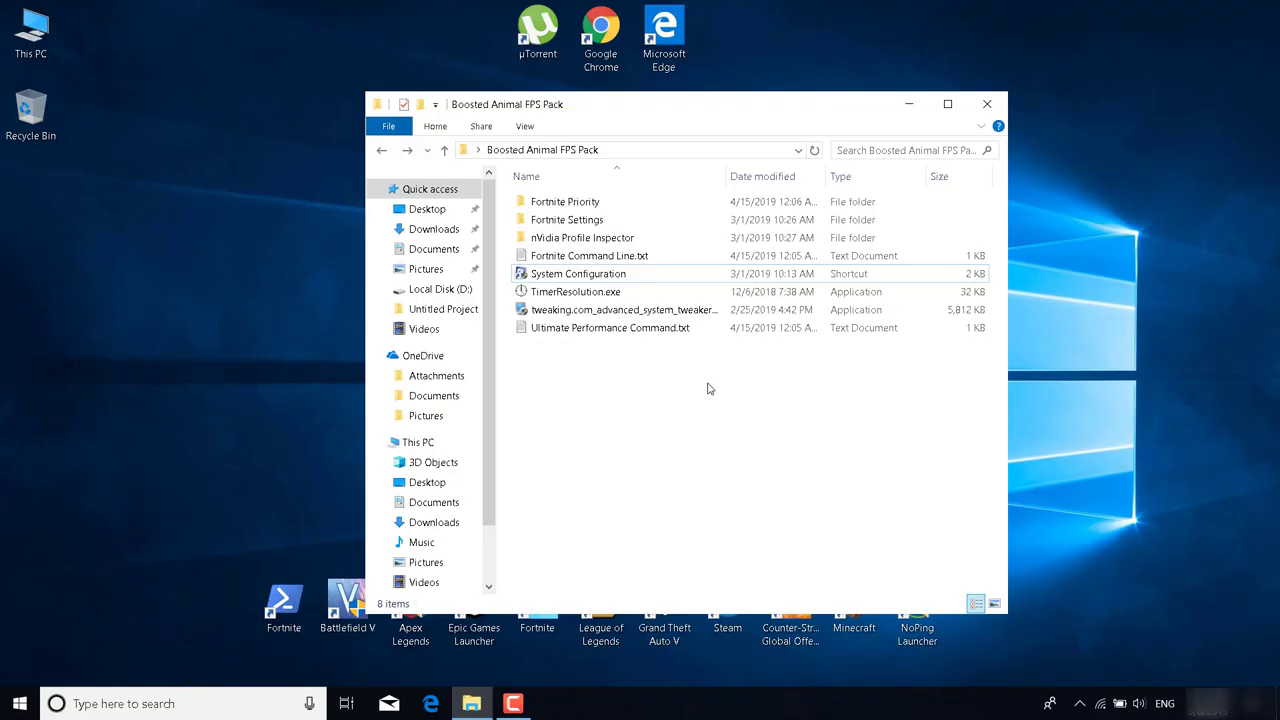
Install Tweaking.com Advanced System Tweaker from the FPS pack with the default folders and have it open when setup completes
click(655, 317)
double_click(655, 316)
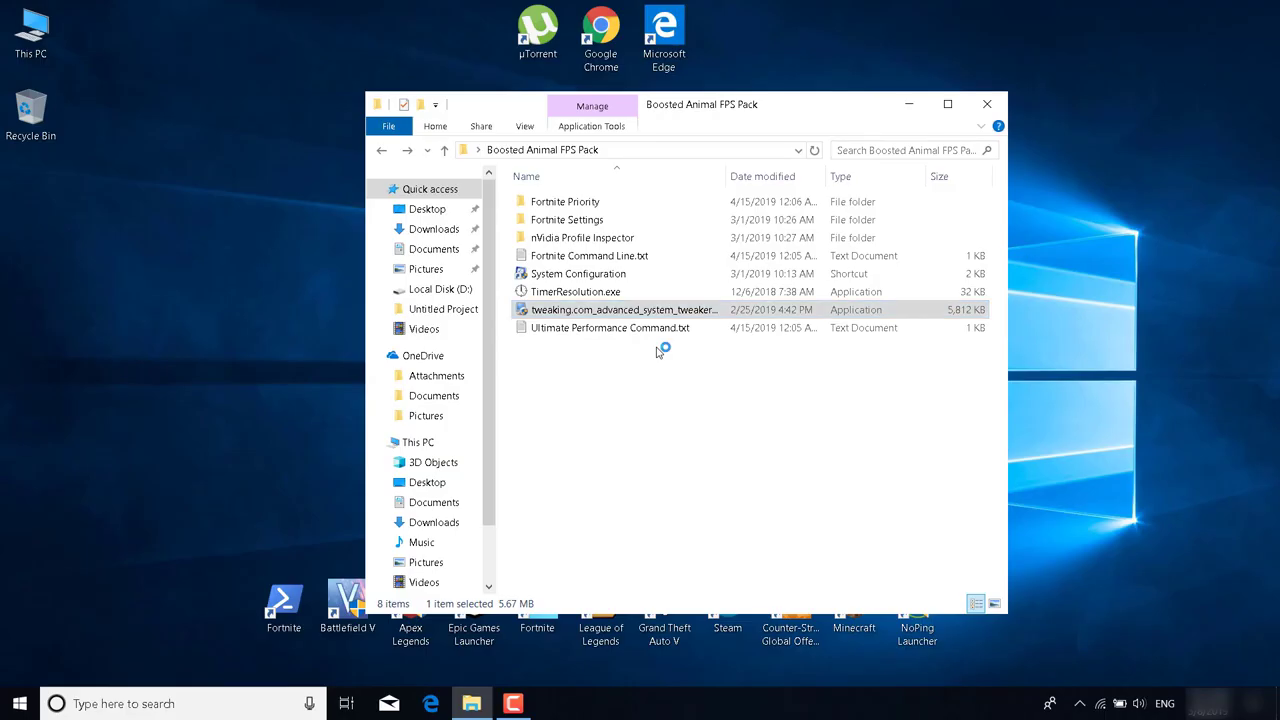
click(724, 499)
click(727, 502)
click(727, 502)
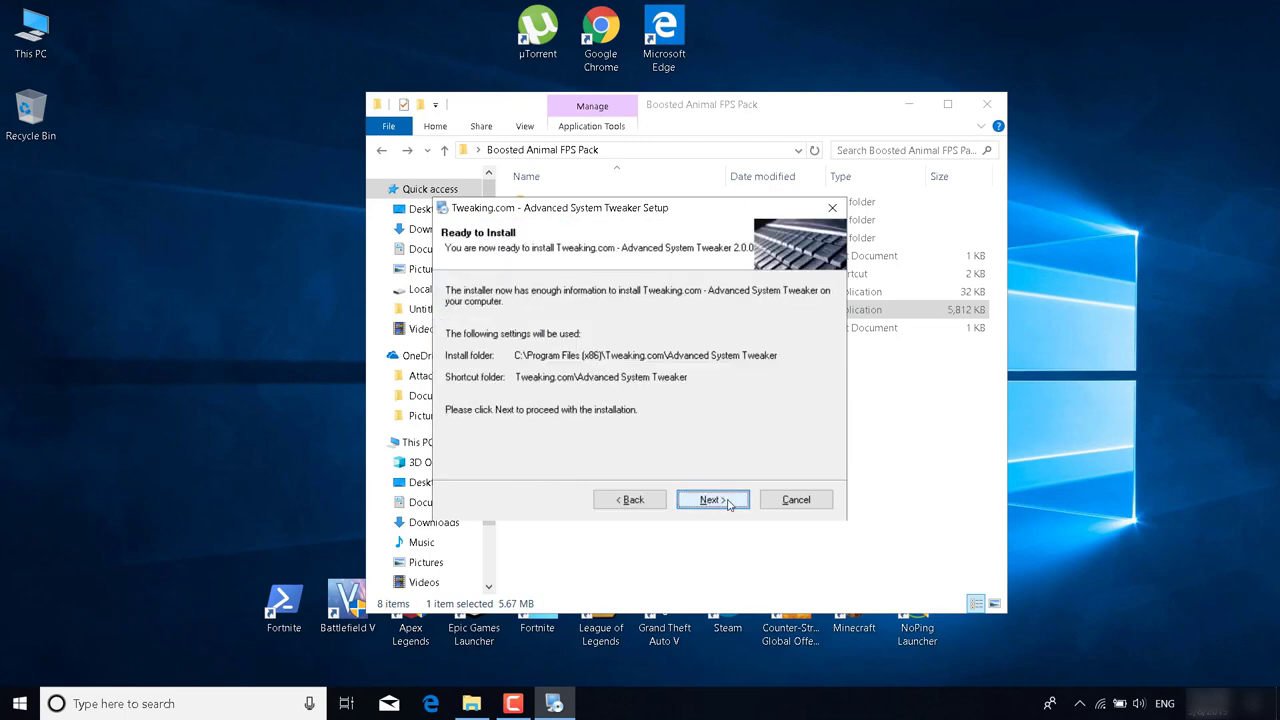
click(727, 501)
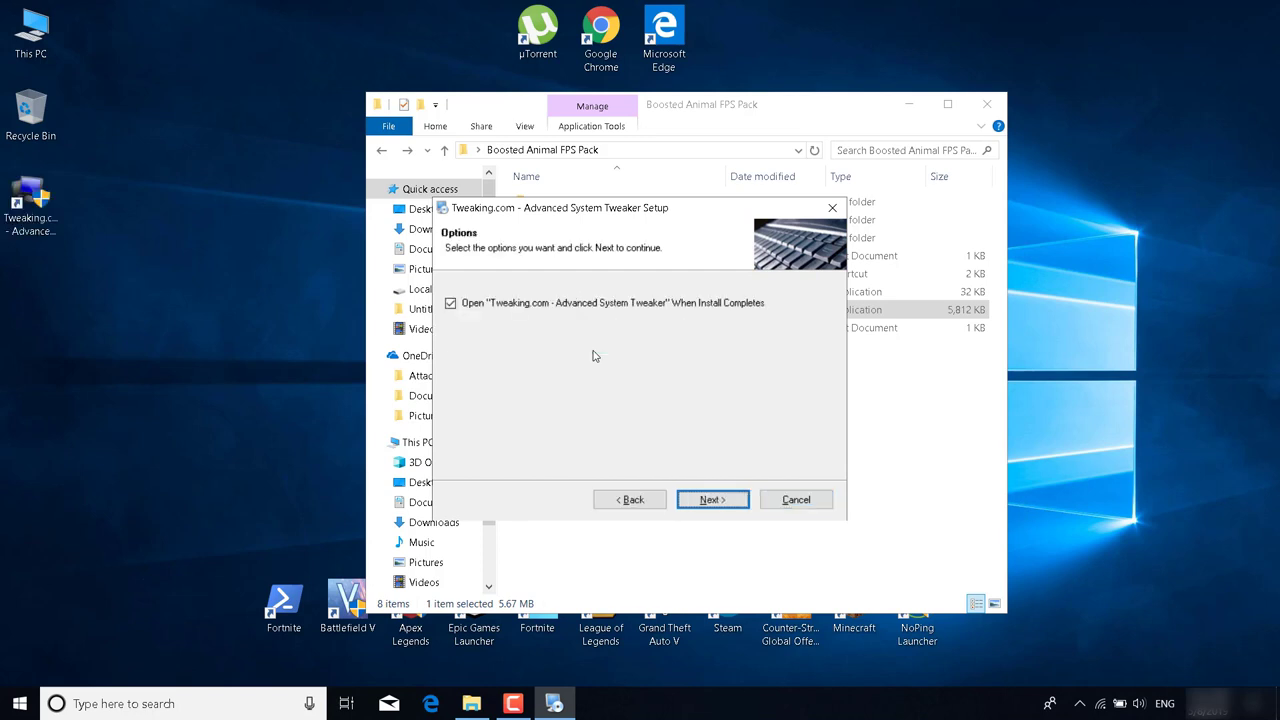
click(710, 500)
click(710, 500)
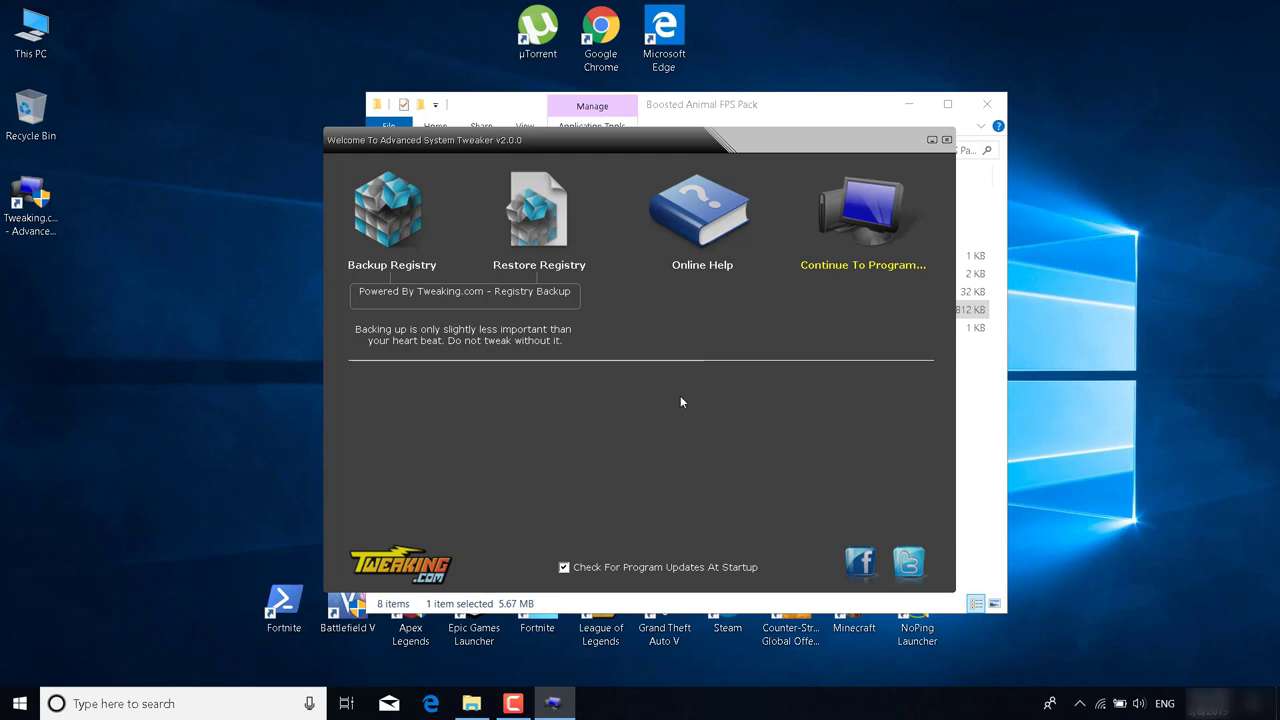
Continue to the Advanced System Tweaker program and expand the General, Networking and Services groups under Speed Tweaks
click(855, 236)
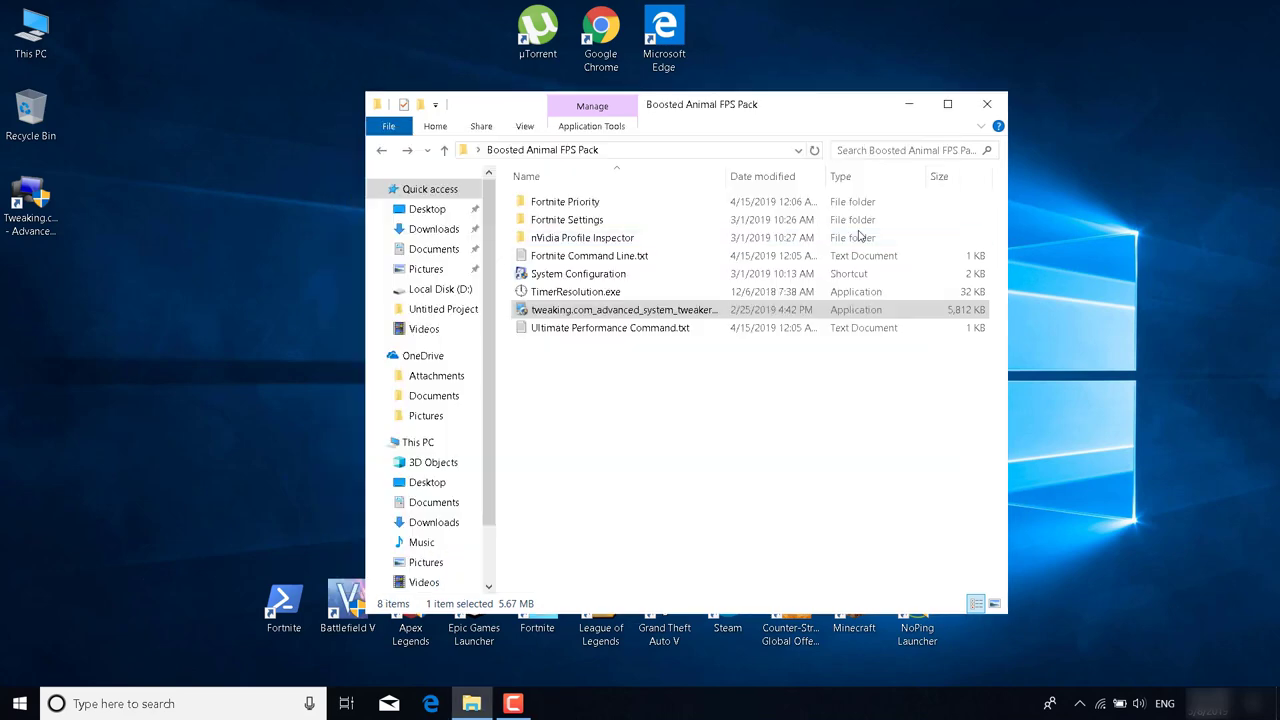
click(781, 263)
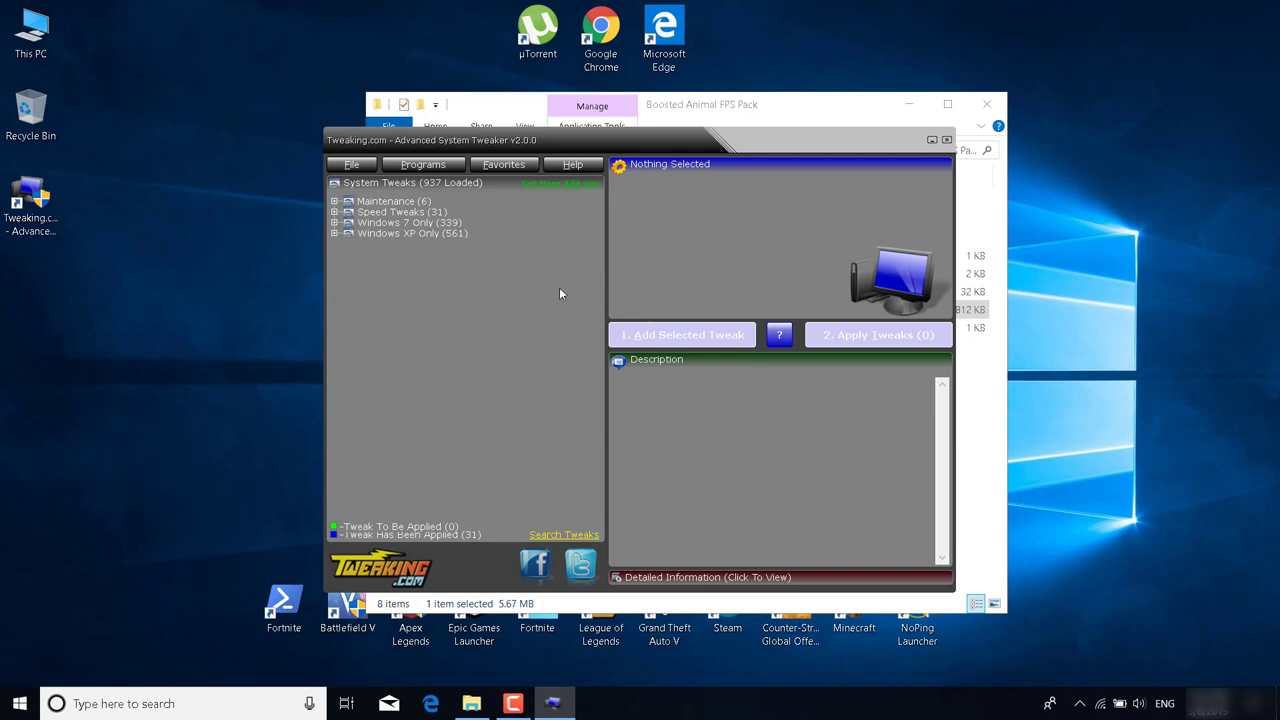
click(335, 212)
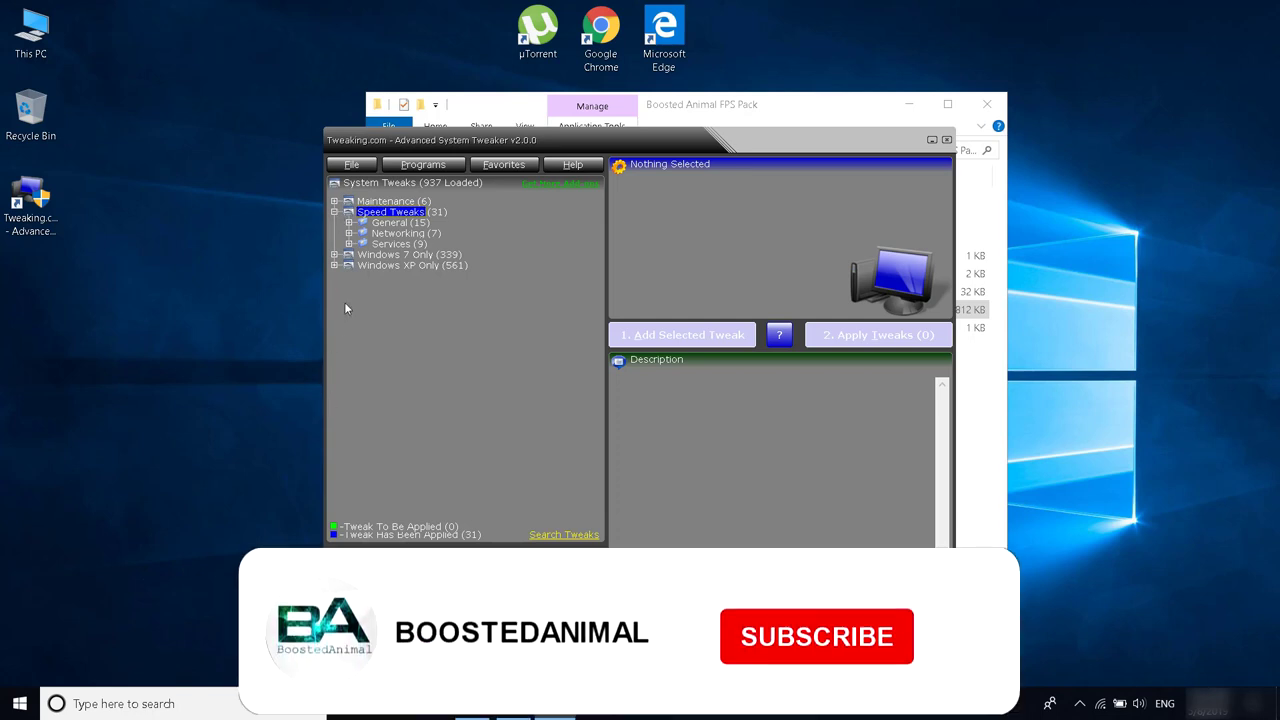
click(348, 223)
click(338, 391)
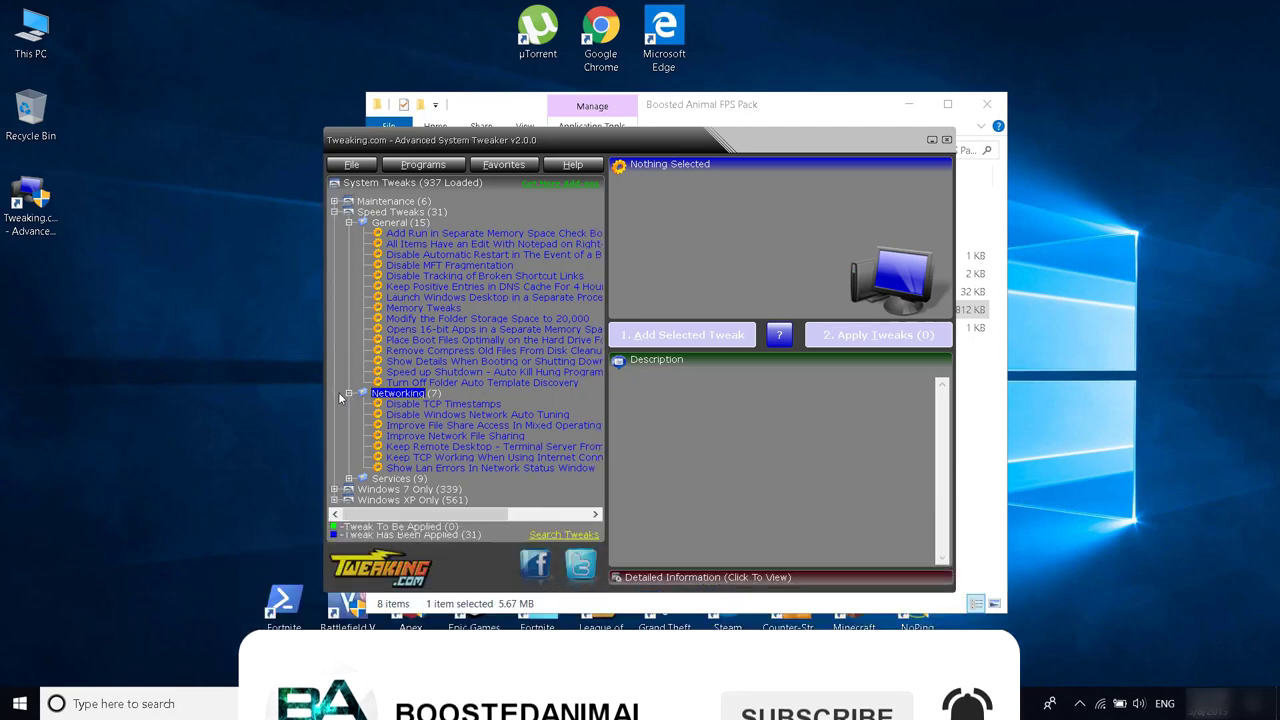
click(348, 478)
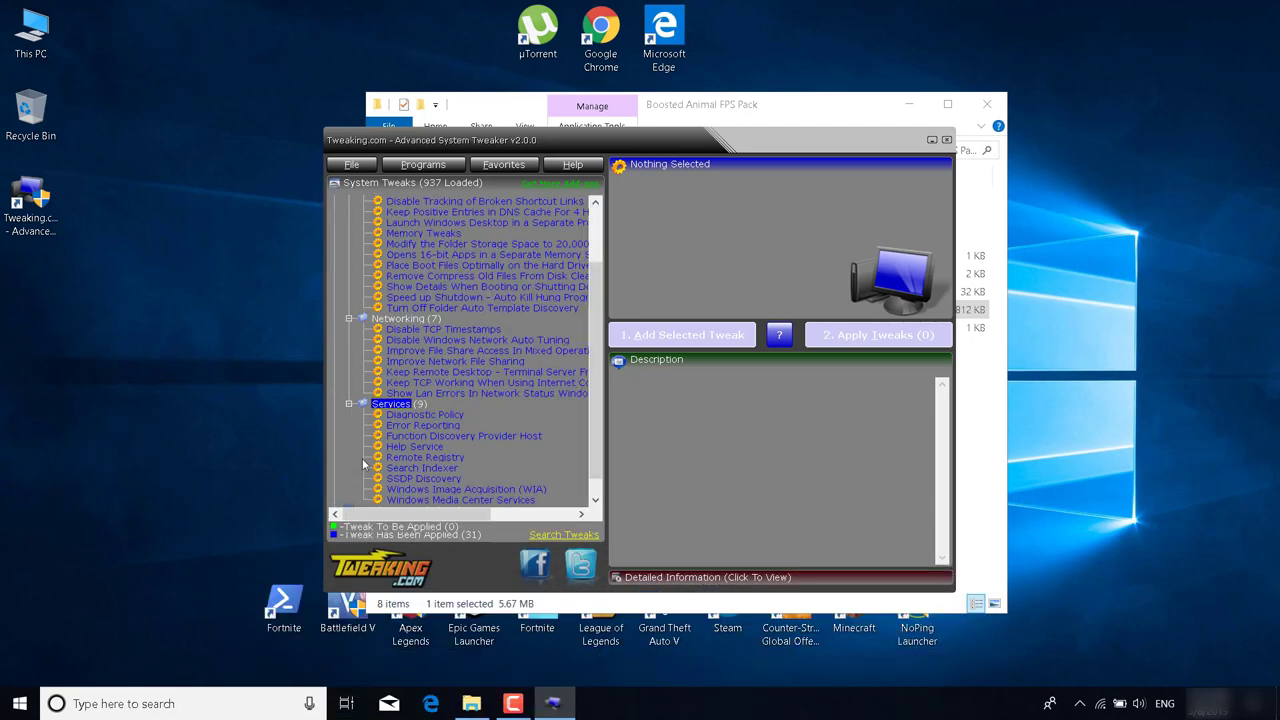
scroll(361, 462, up, 3)
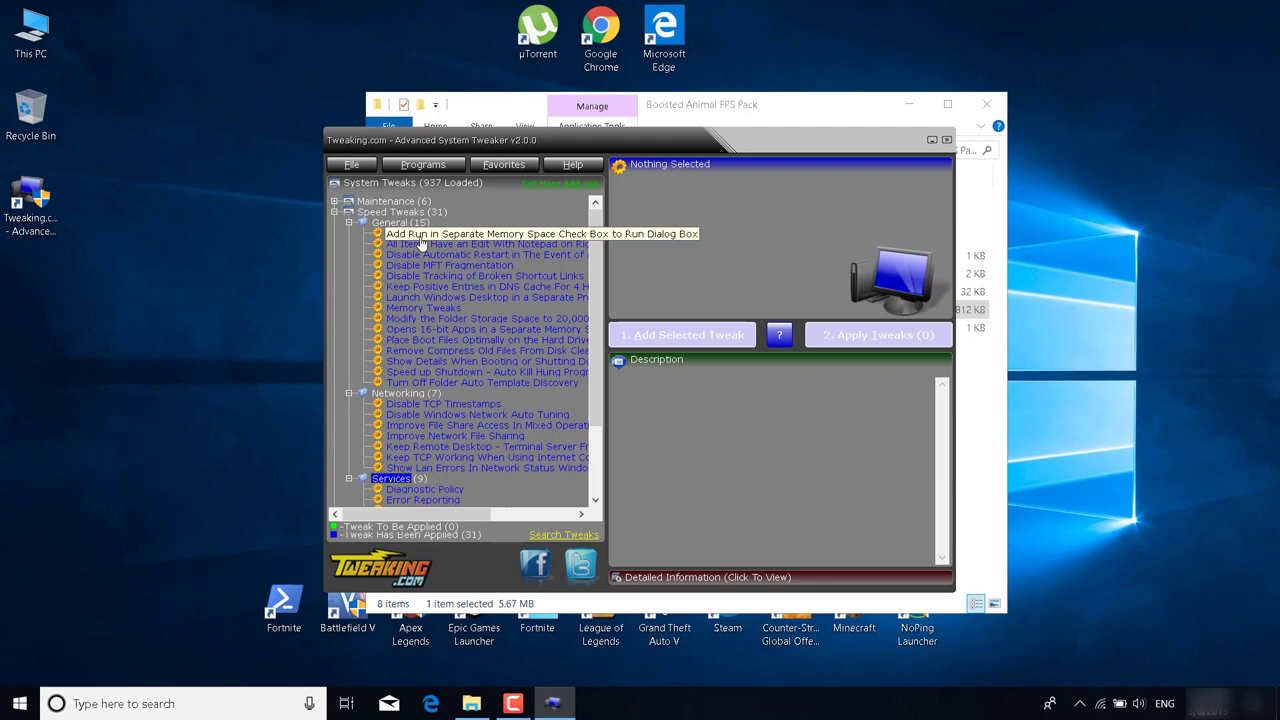
Add the General tweaks for the separate memory space check box and the Edit With Notepad right-click entry to the apply list
click(459, 238)
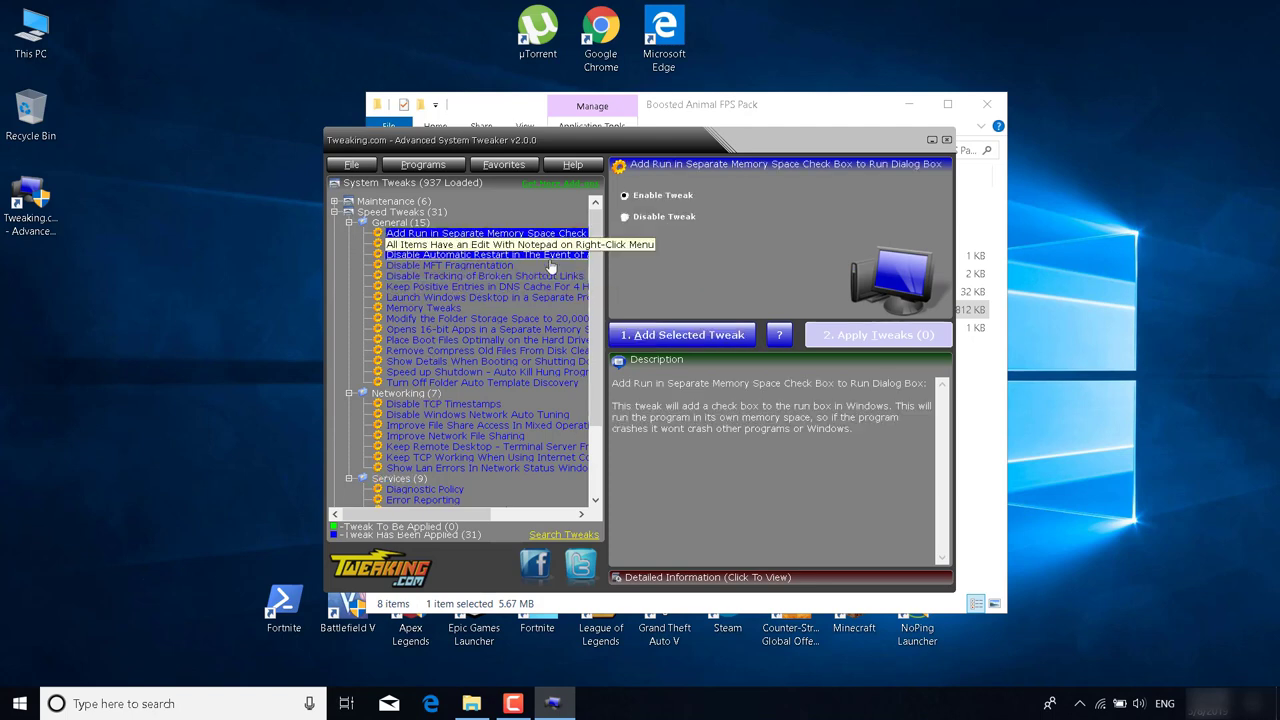
click(641, 340)
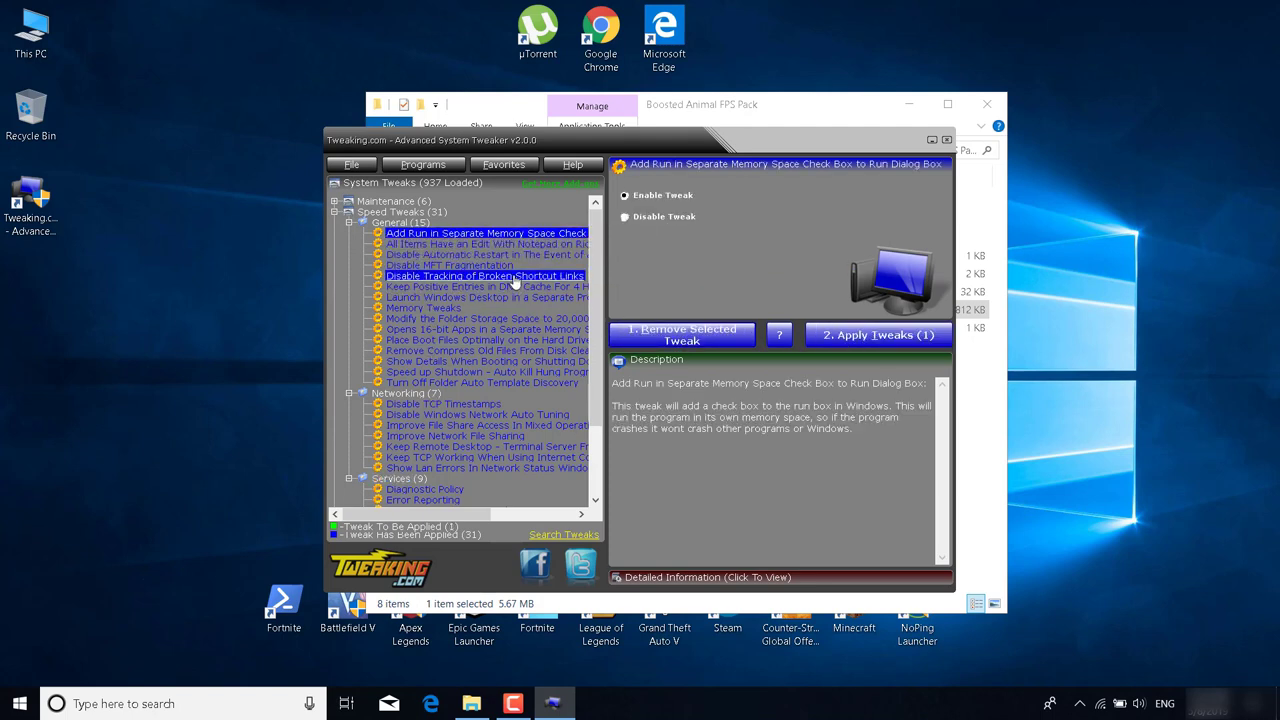
click(470, 244)
click(663, 336)
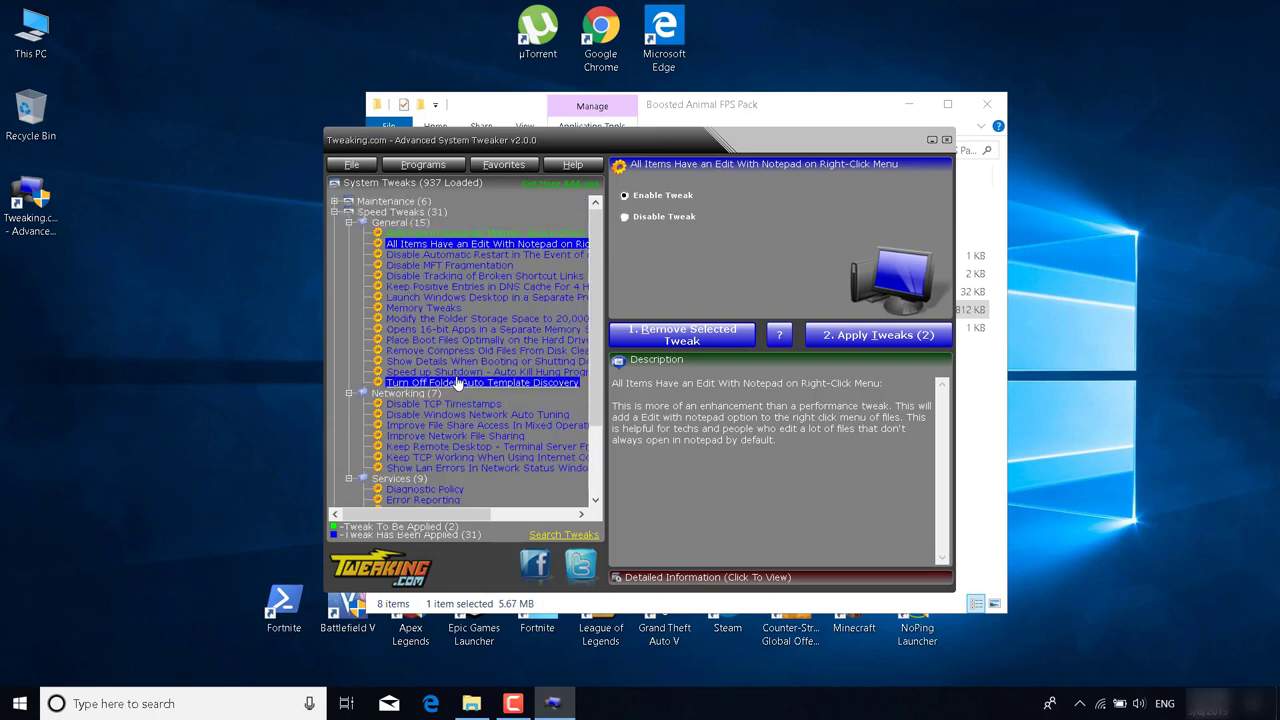
Add all remaining General, Networking and Services speed tweaks to the apply list
click(655, 336)
click(655, 336)
click(655, 336)
click(655, 336)
click(655, 336)
click(655, 336)
click(655, 336)
click(655, 336)
click(550, 418)
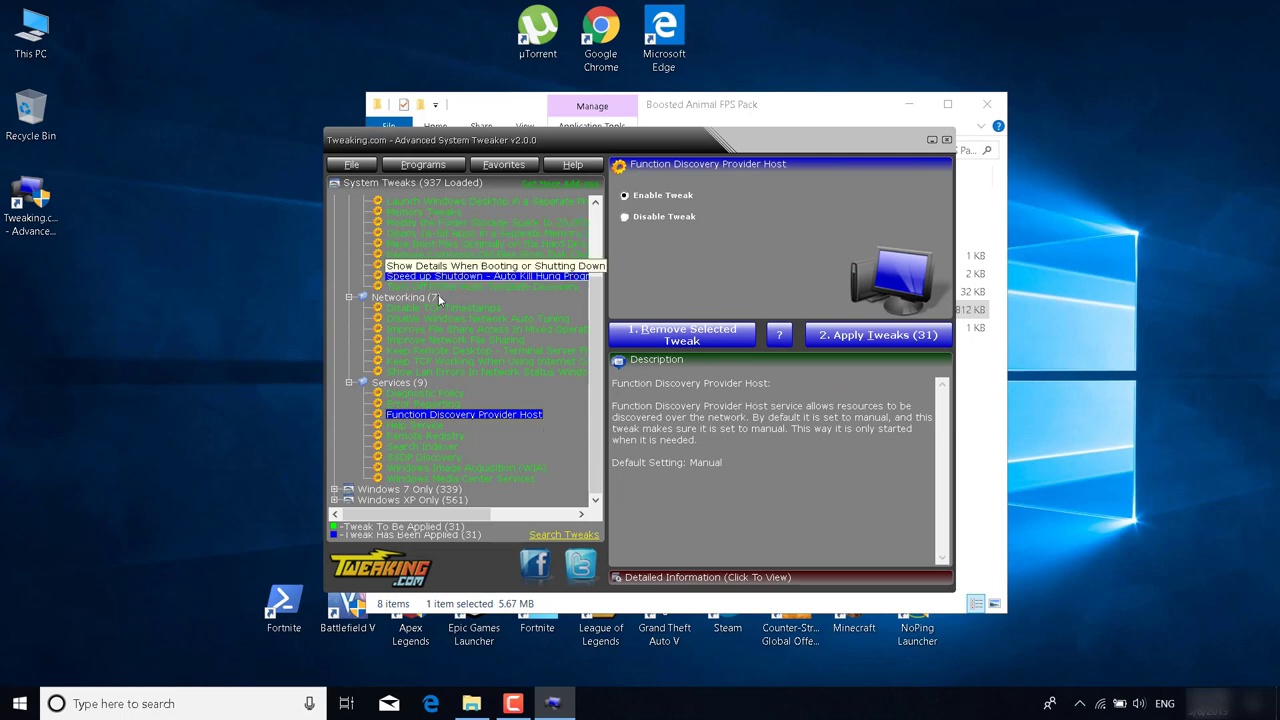
Apply the queued speed tweaks and close Advanced System Tweaker without restarting the computer
click(865, 338)
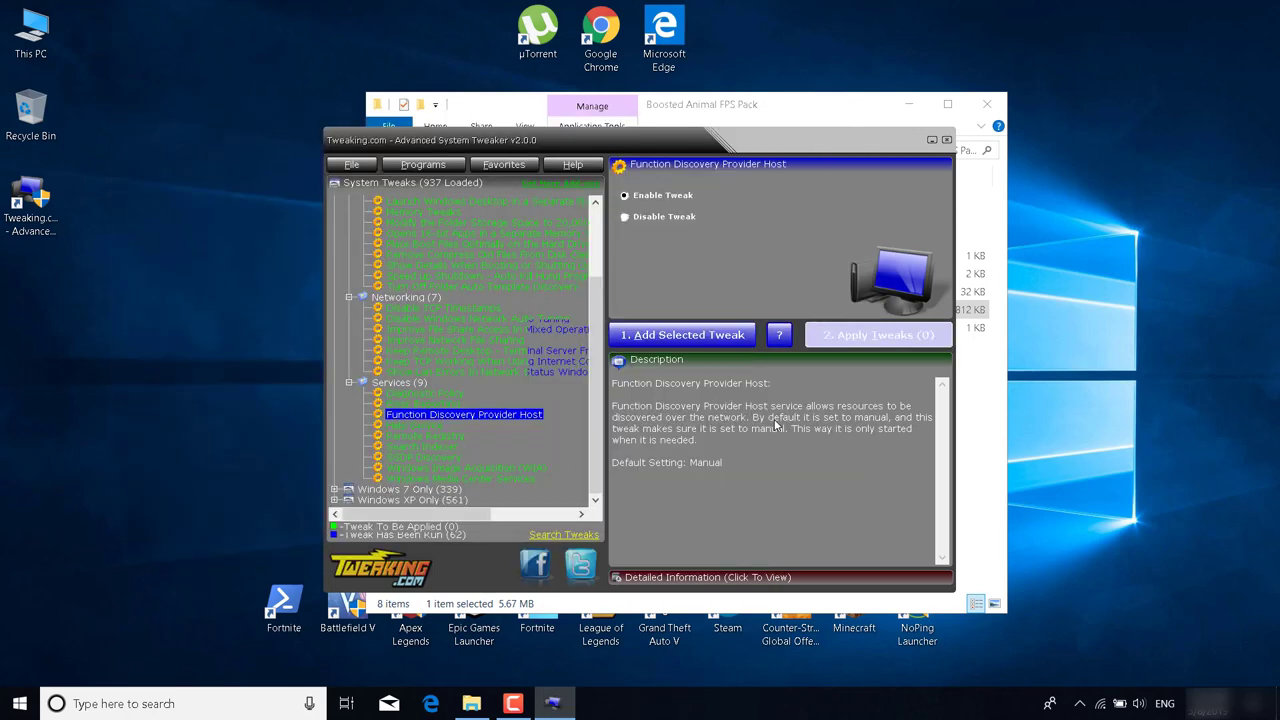
click(947, 140)
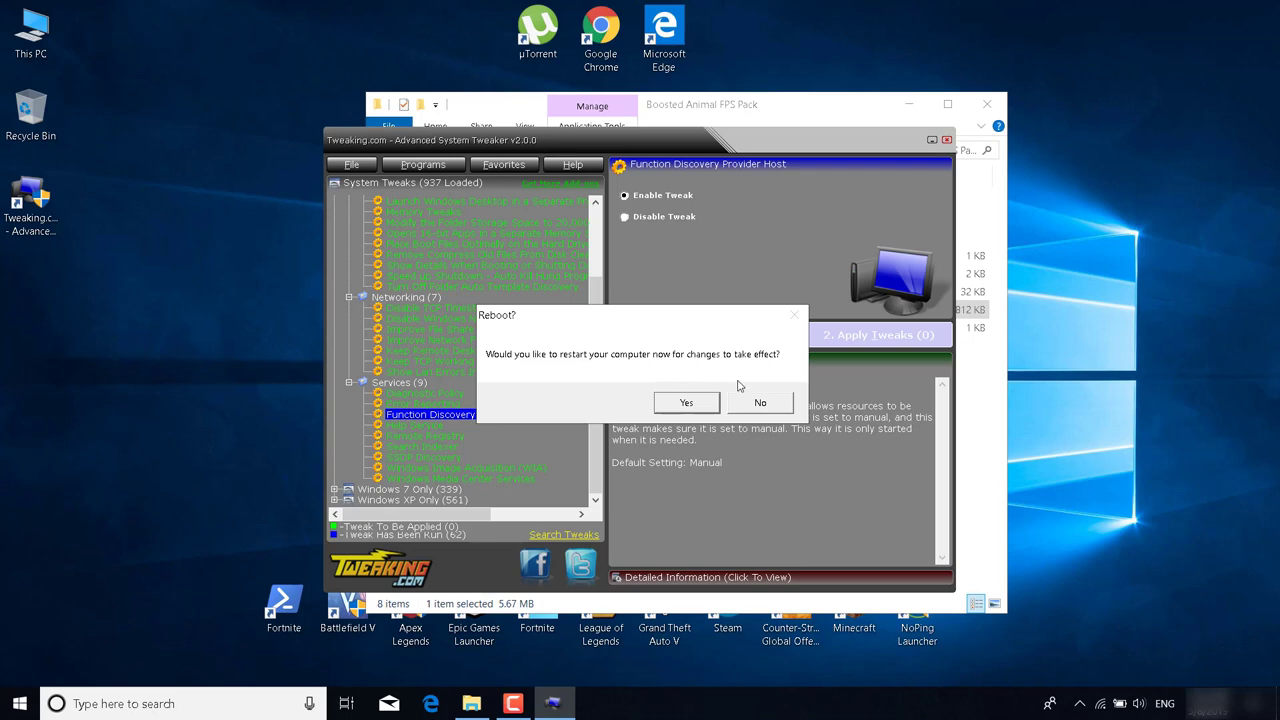
click(759, 403)
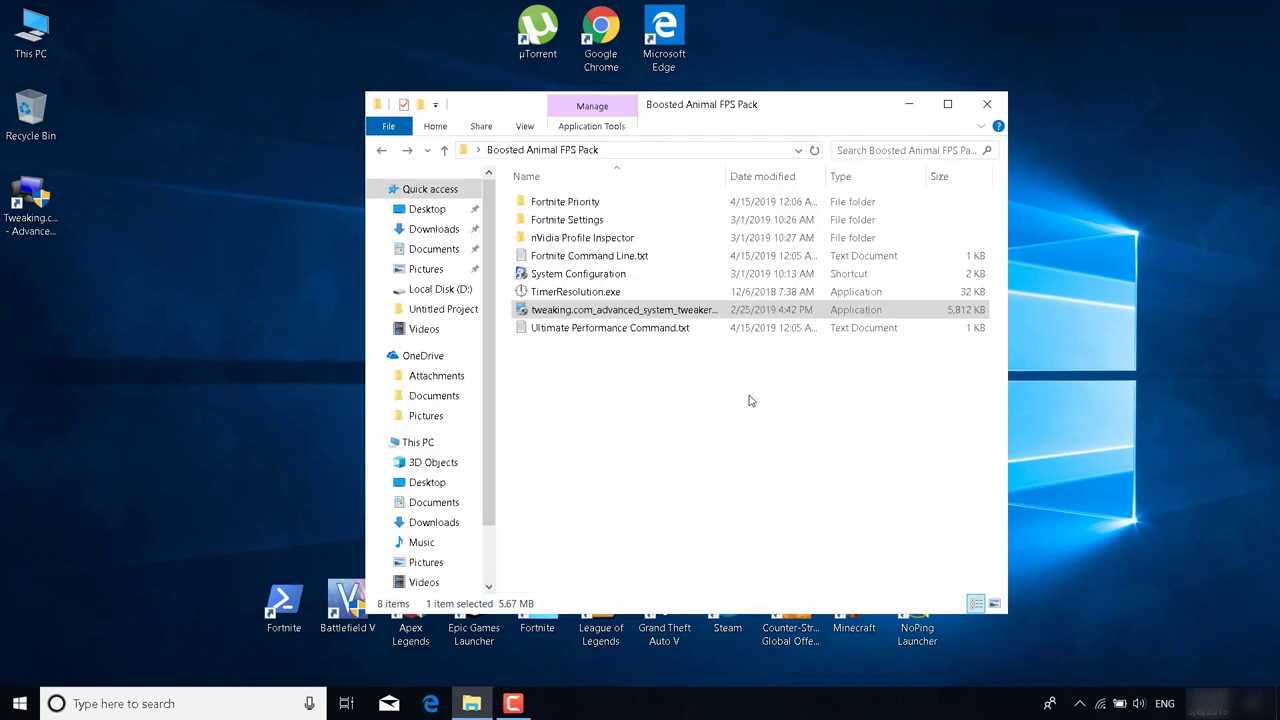
click(717, 436)
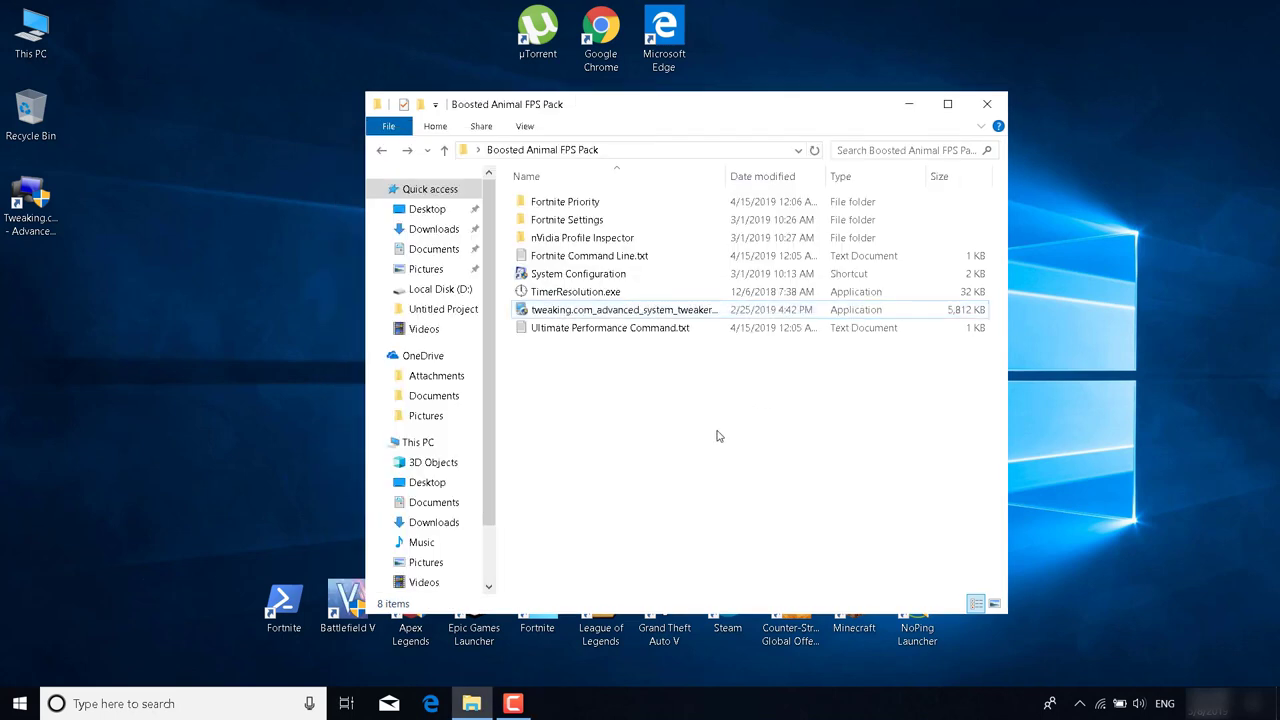
Try the maximum timer resolution with TimerResolution.exe, restore the default resolution, and close the tool
double_click(583, 297)
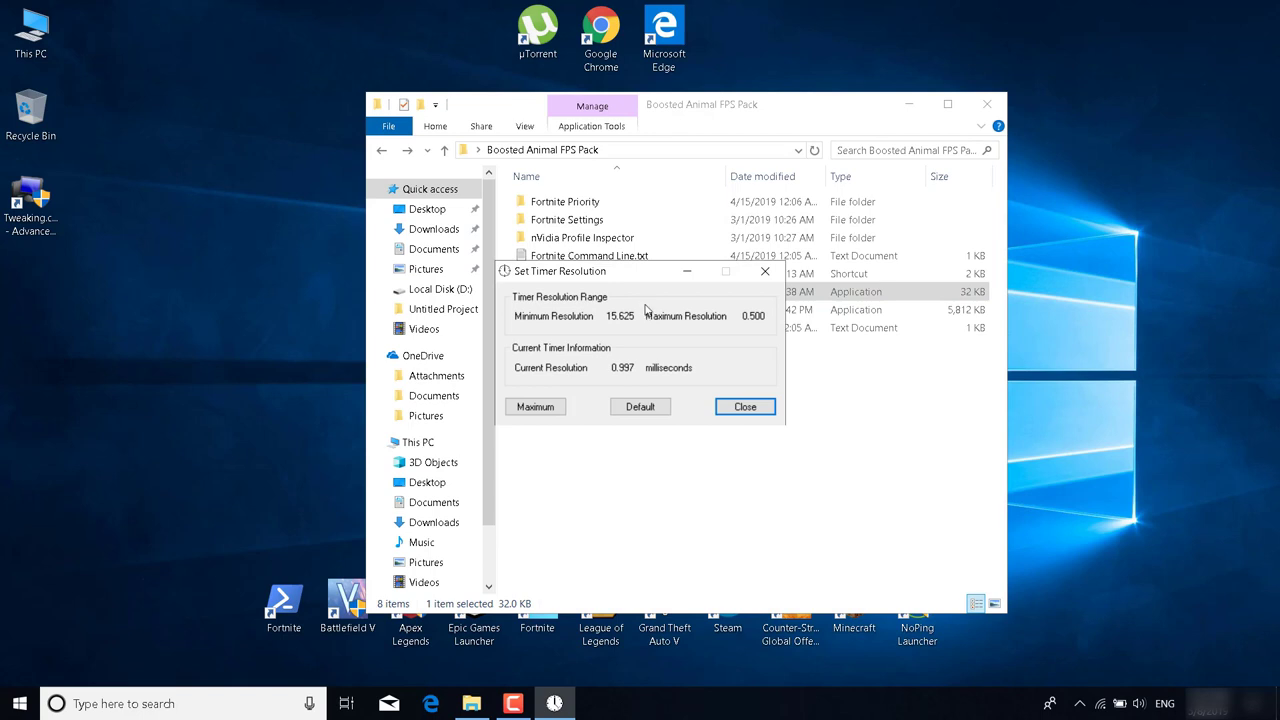
click(560, 405)
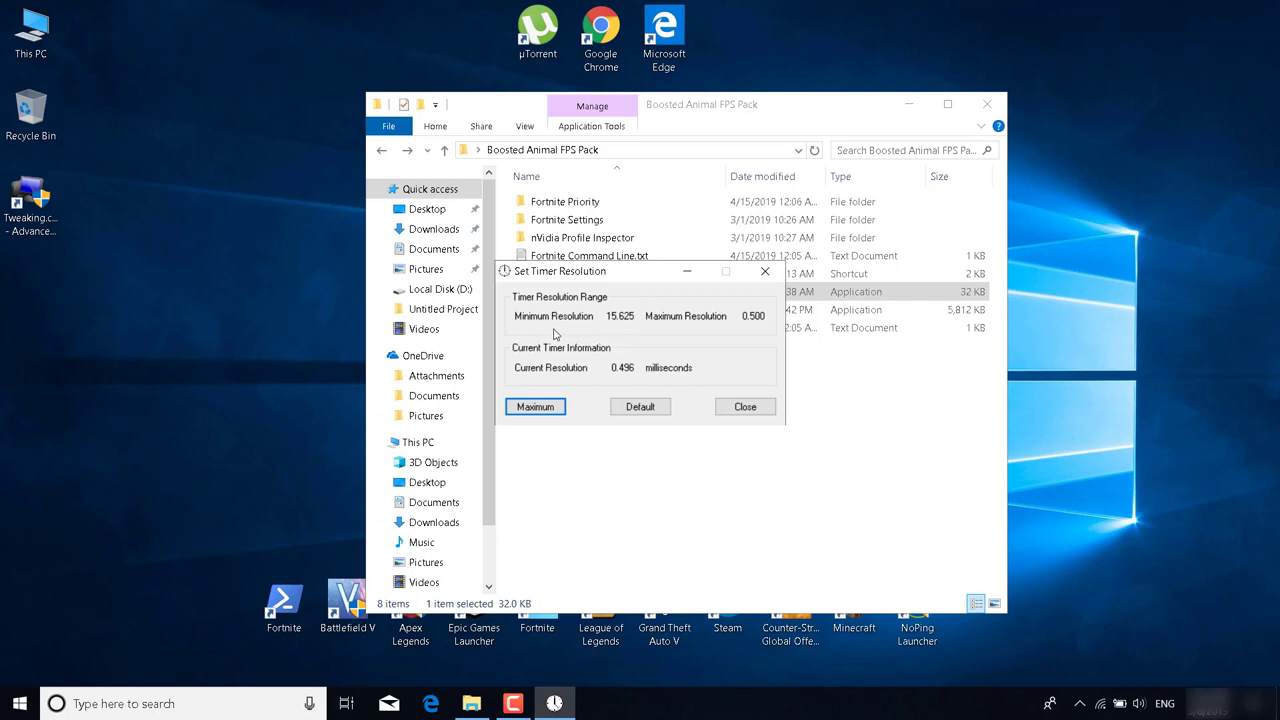
click(638, 410)
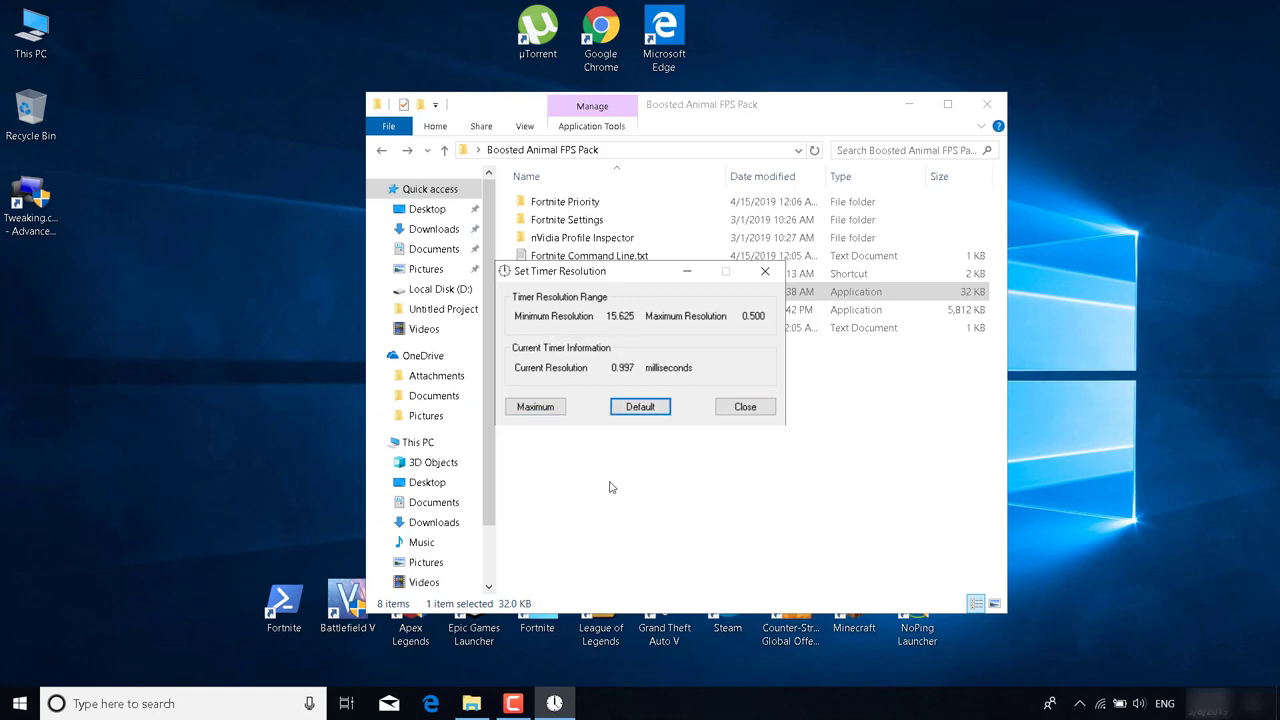
click(765, 271)
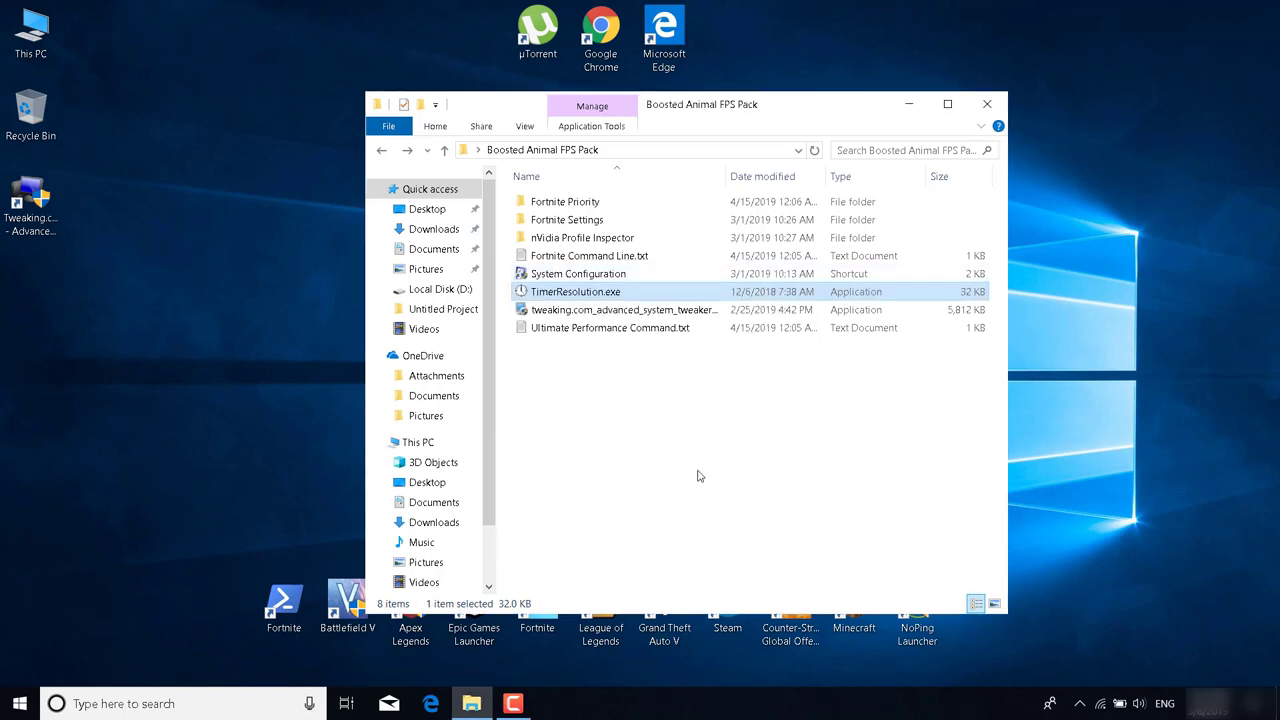
Close the Boosted Animal FPS Pack folder and clear the desktop icon selection
click(987, 104)
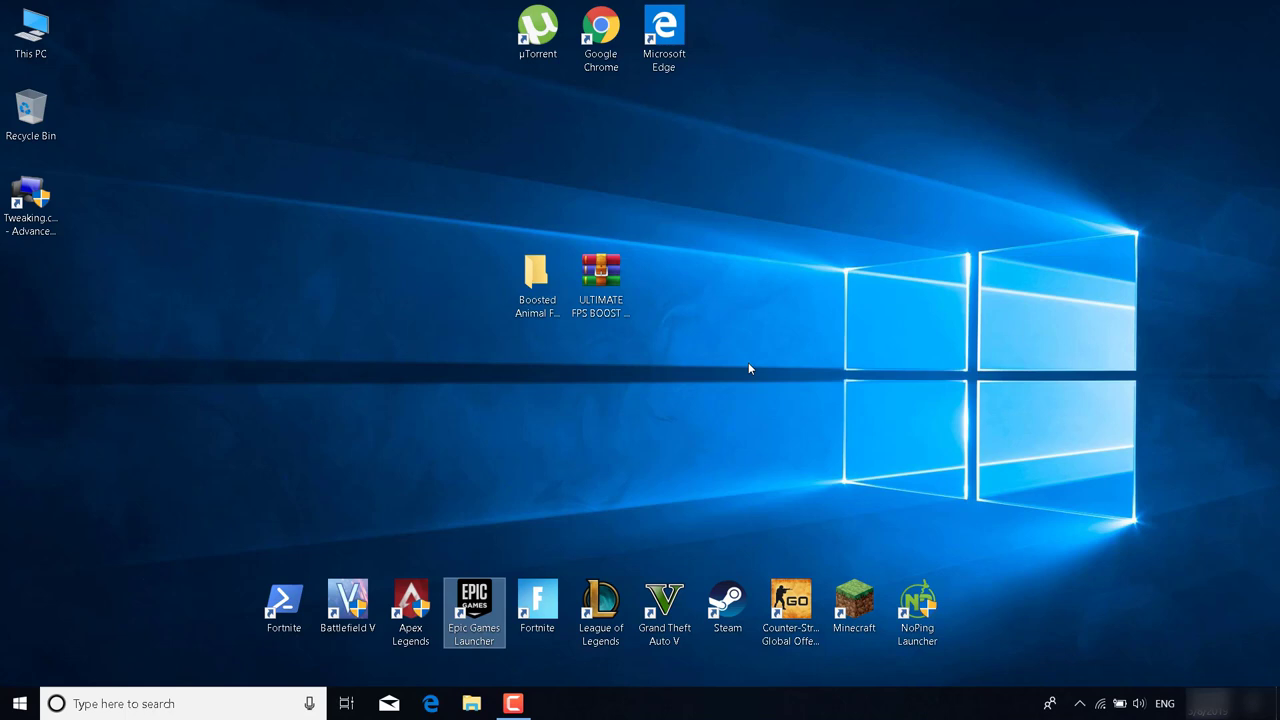
click(748, 369)
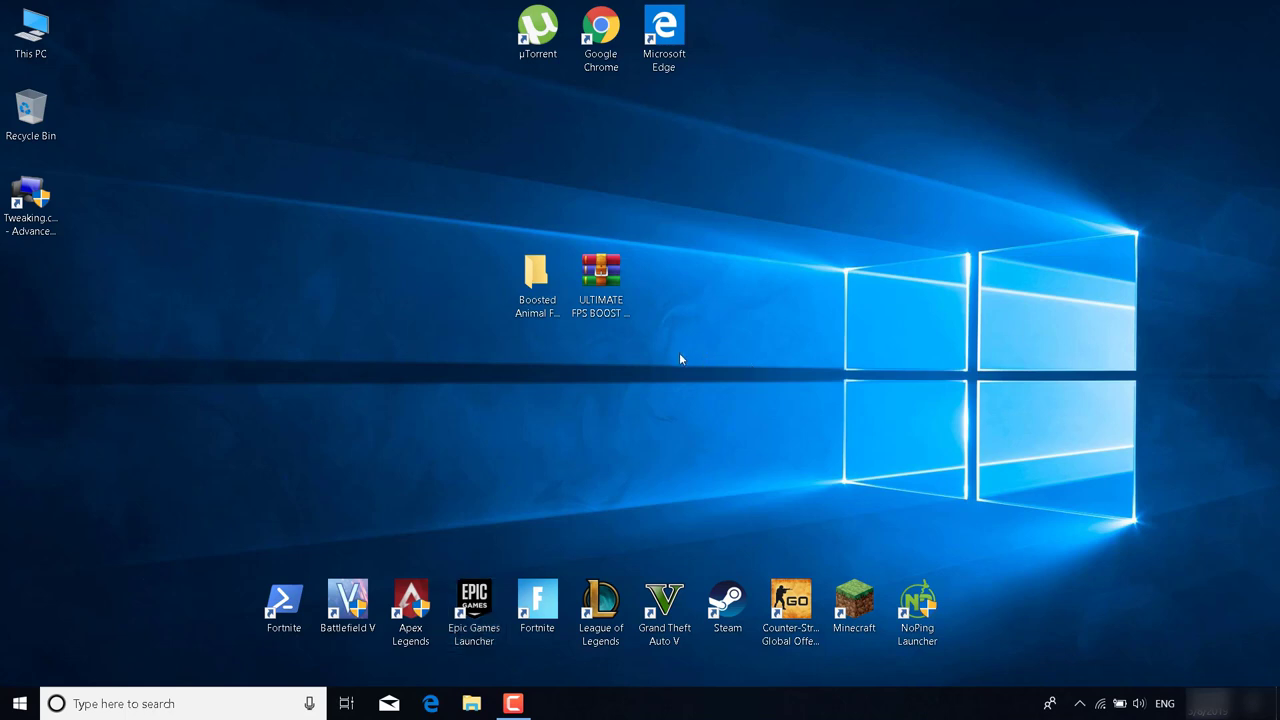